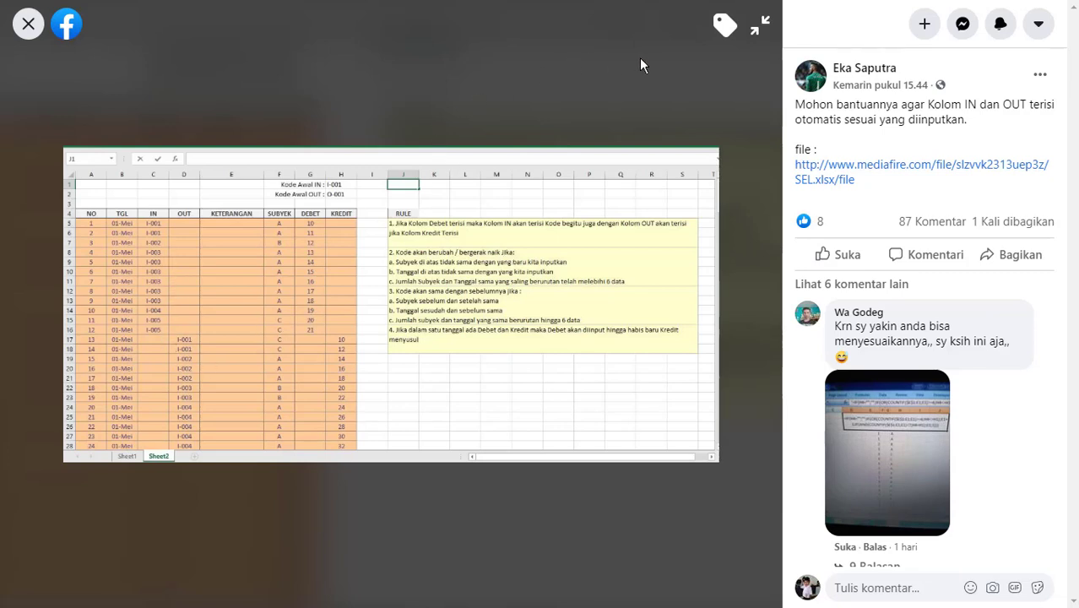
Leave the full-screen photo, switch to the SEL PQ workbook in Excel, and close the Queries & Connections pane
{"action": "left_click", "coordinate": [760, 25]}
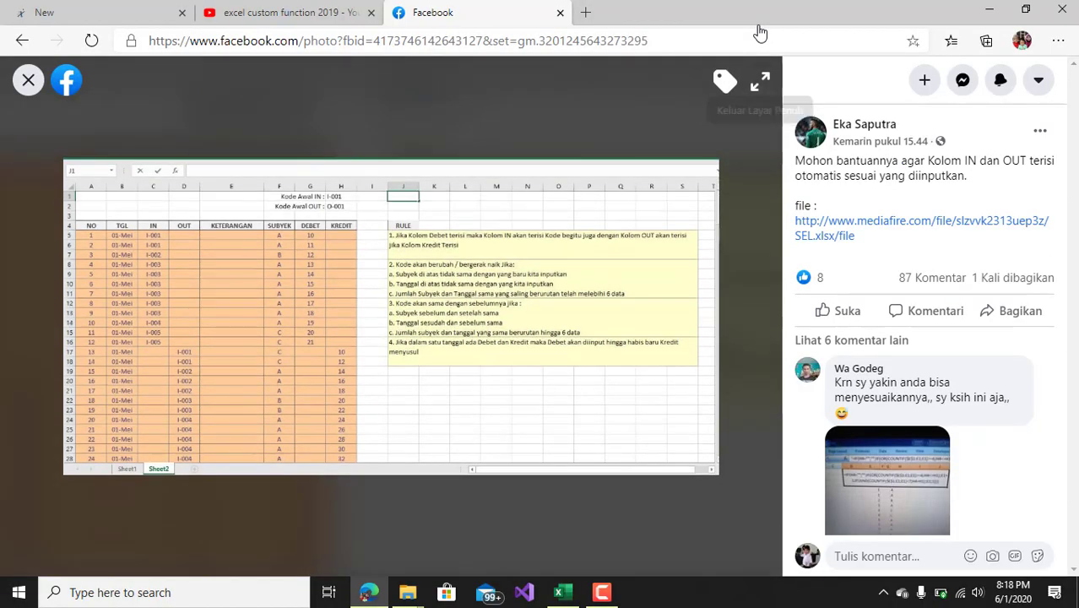
{"action": "left_click", "coordinate": [561, 595]}
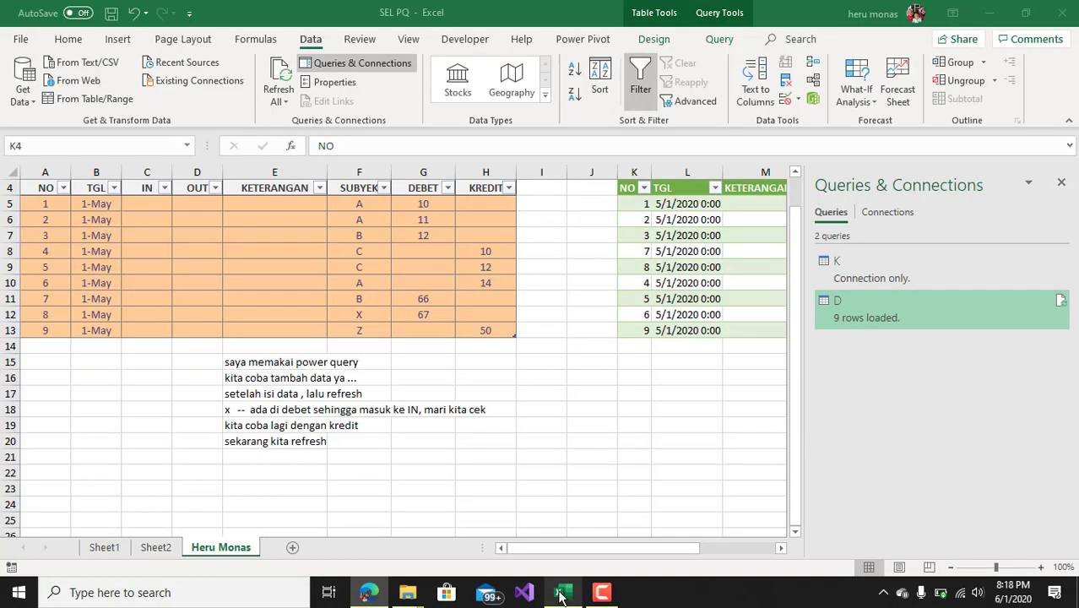
{"action": "left_click", "coordinate": [510, 422]}
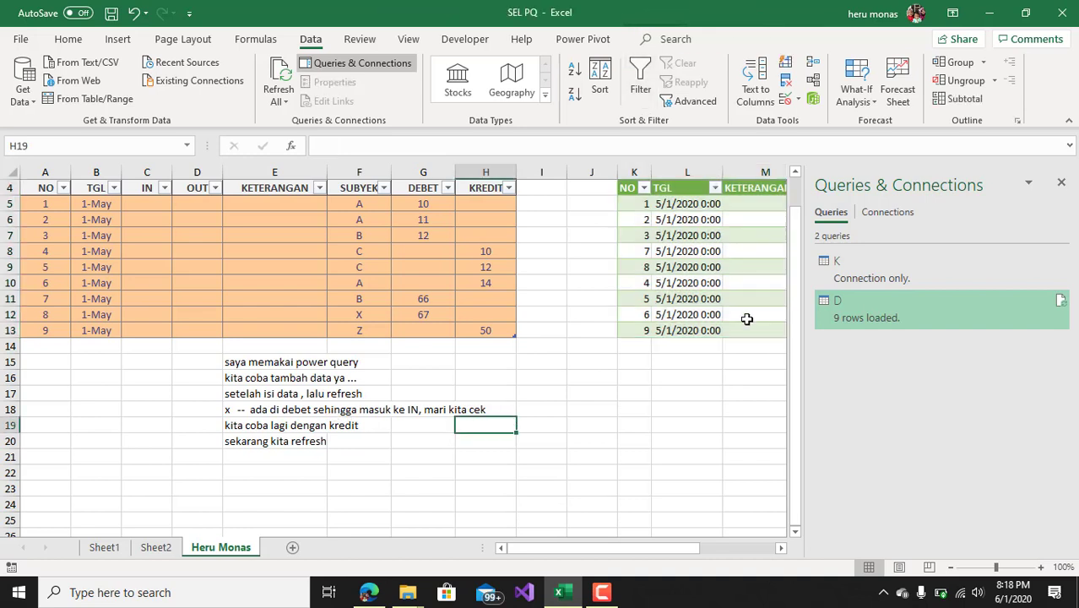
{"action": "left_click", "coordinate": [1062, 186]}
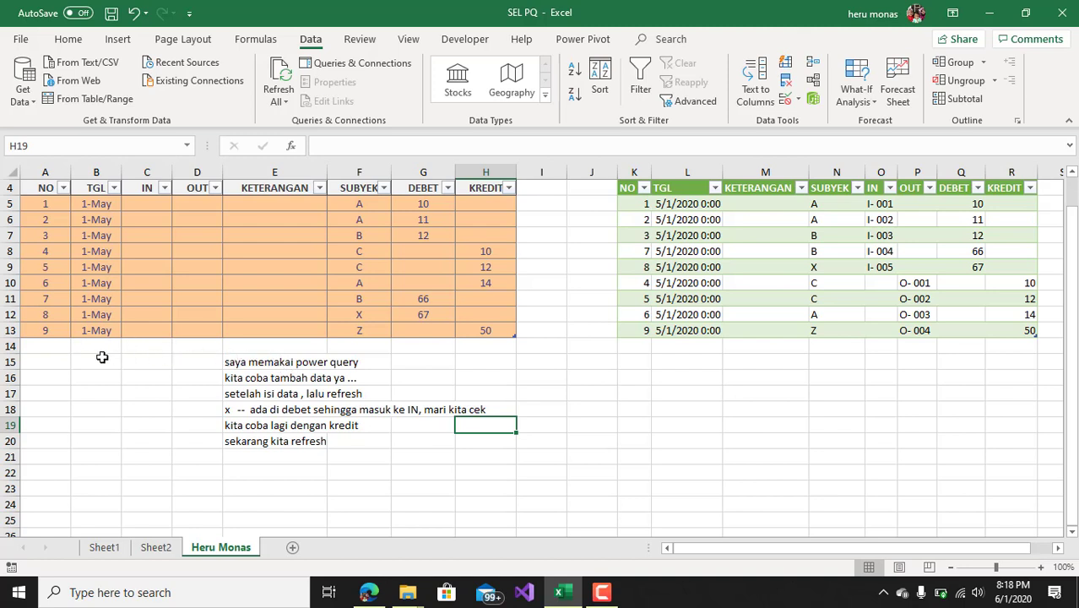
Add a row below the orange input table with NO 10 and fill its TGL down from the row above
{"action": "left_click", "coordinate": [58, 348]}
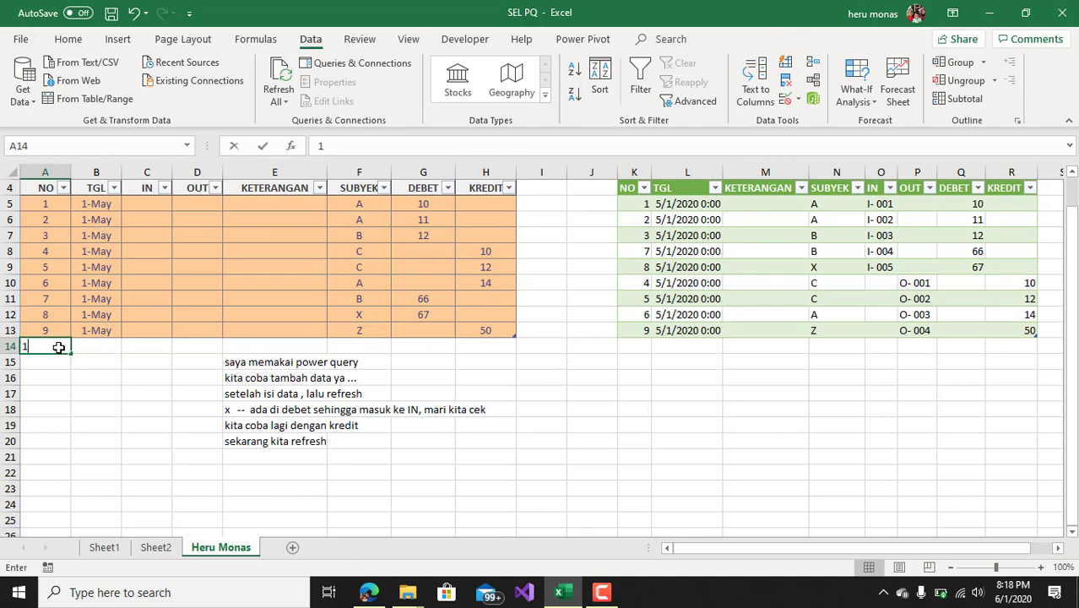
{"action": "type", "text": "10"}
{"action": "key", "text": "Tab"}
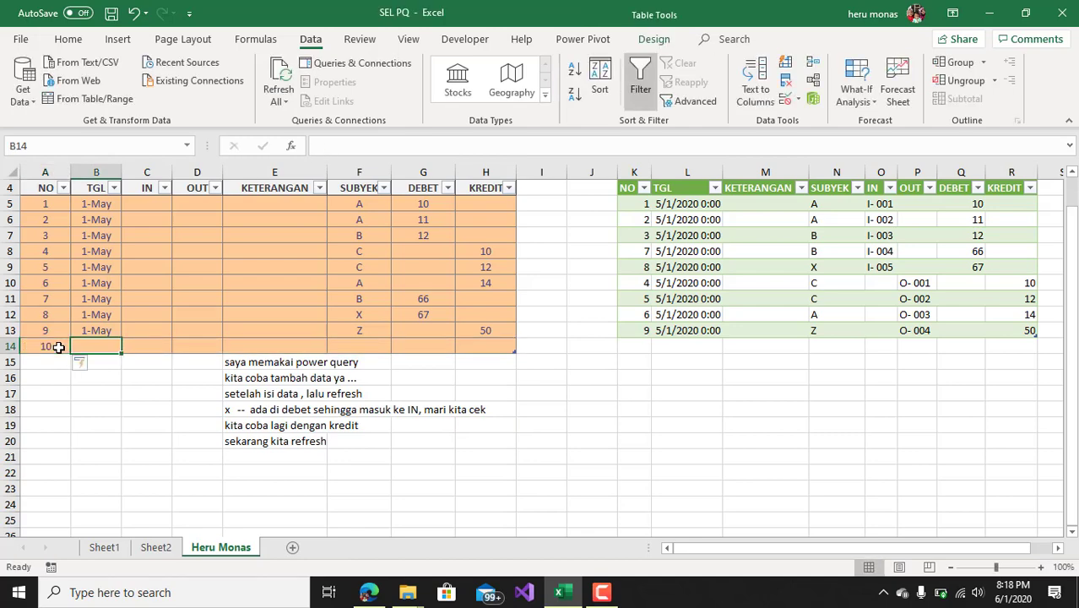
{"action": "type", "text": "D"}
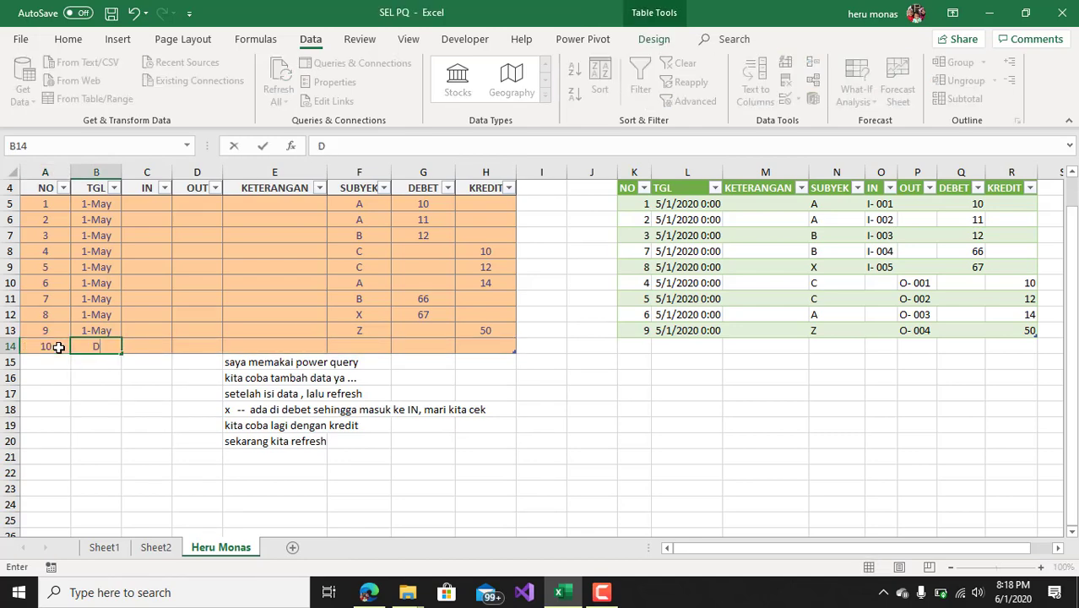
{"action": "key", "text": "BackSpace"}
{"action": "key", "text": "Escape"}
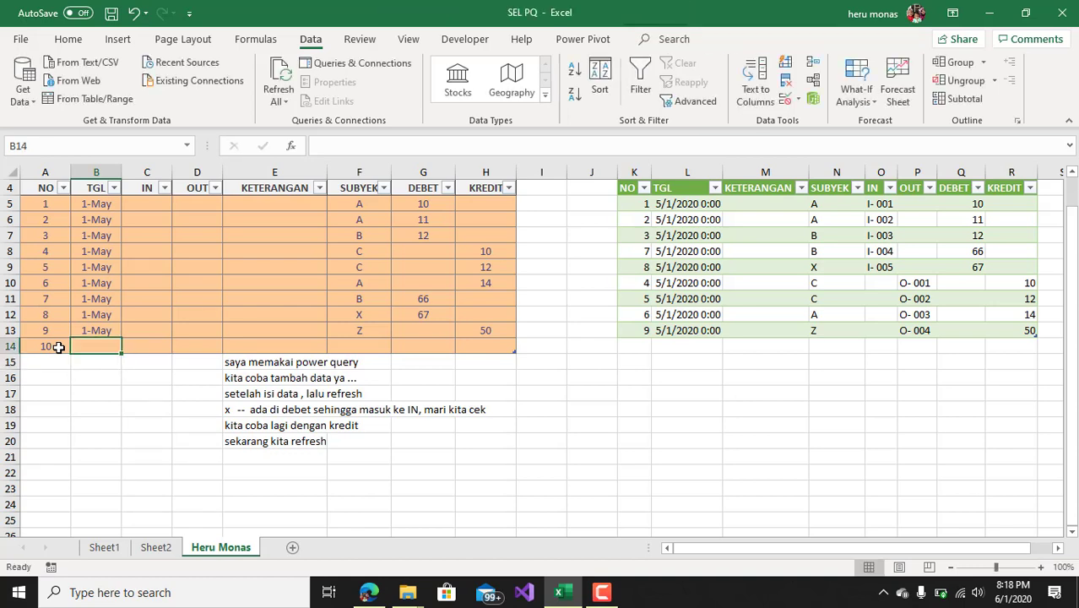
{"action": "key", "text": "ctrl+d"}
Complete row 14 of the input table with SUBYEK Y and DEBET 34
{"action": "key", "text": "Tab"}
{"action": "key", "text": "Tab"}
{"action": "key", "text": "Tab"}
{"action": "key", "text": "Tab"}
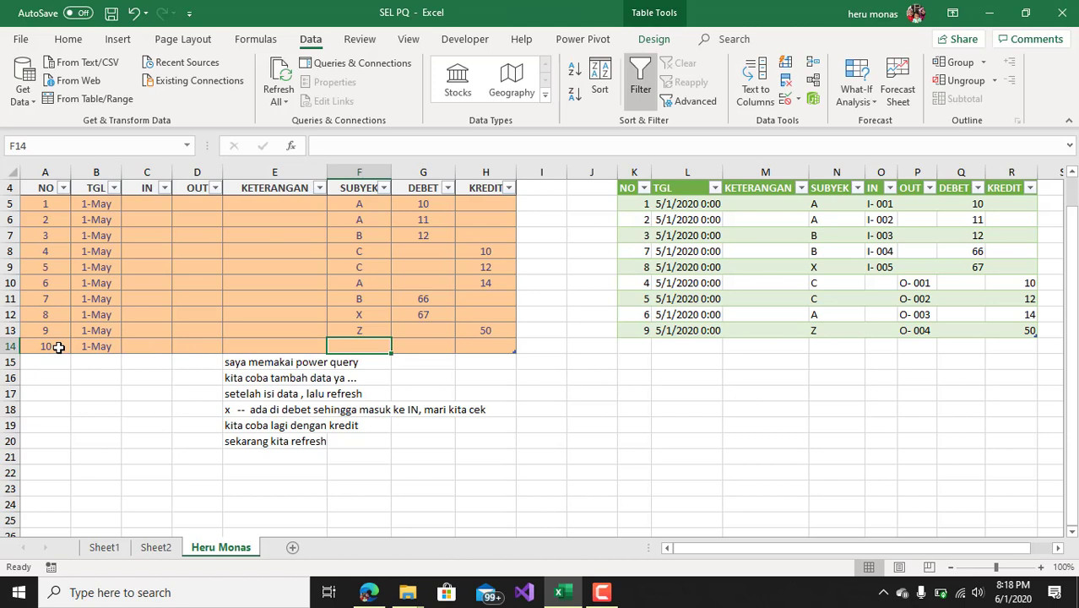
{"action": "type", "text": "Y"}
{"action": "key", "text": "Tab"}
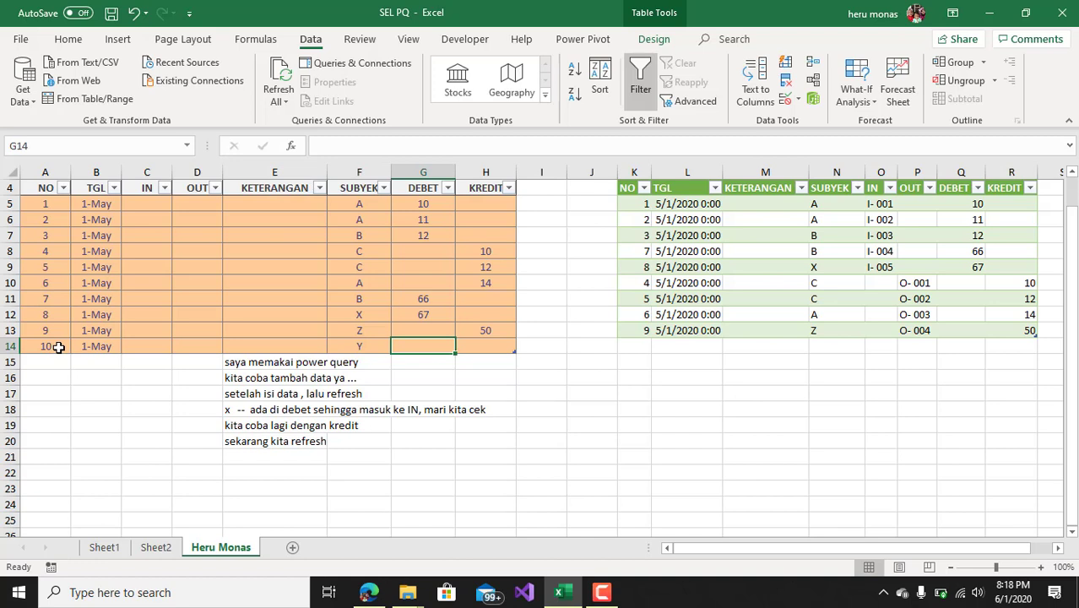
{"action": "type", "text": "34"}
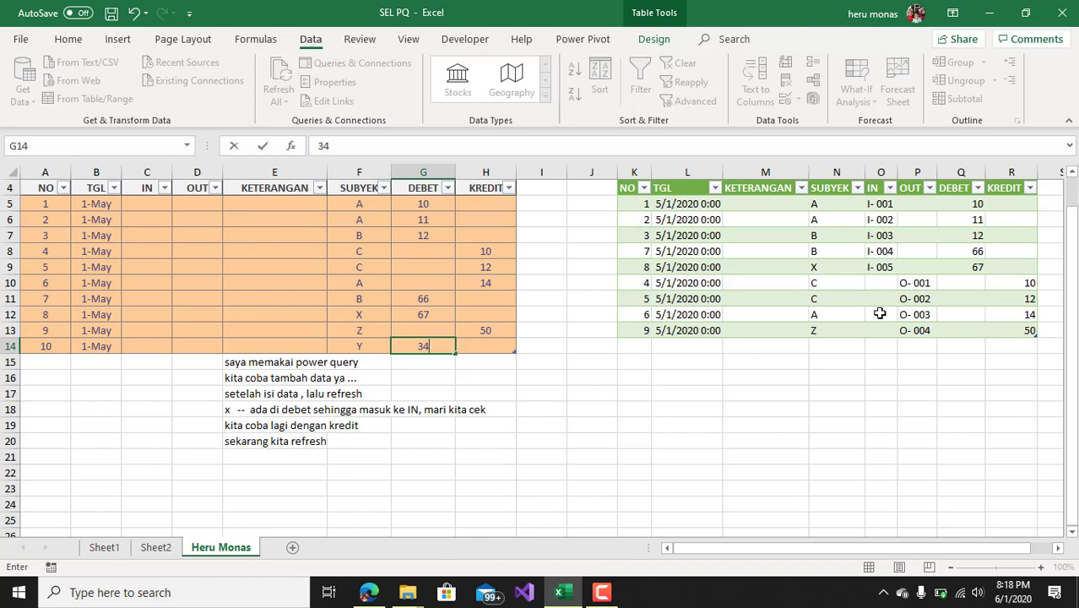
{"action": "left_click", "coordinate": [483, 351]}
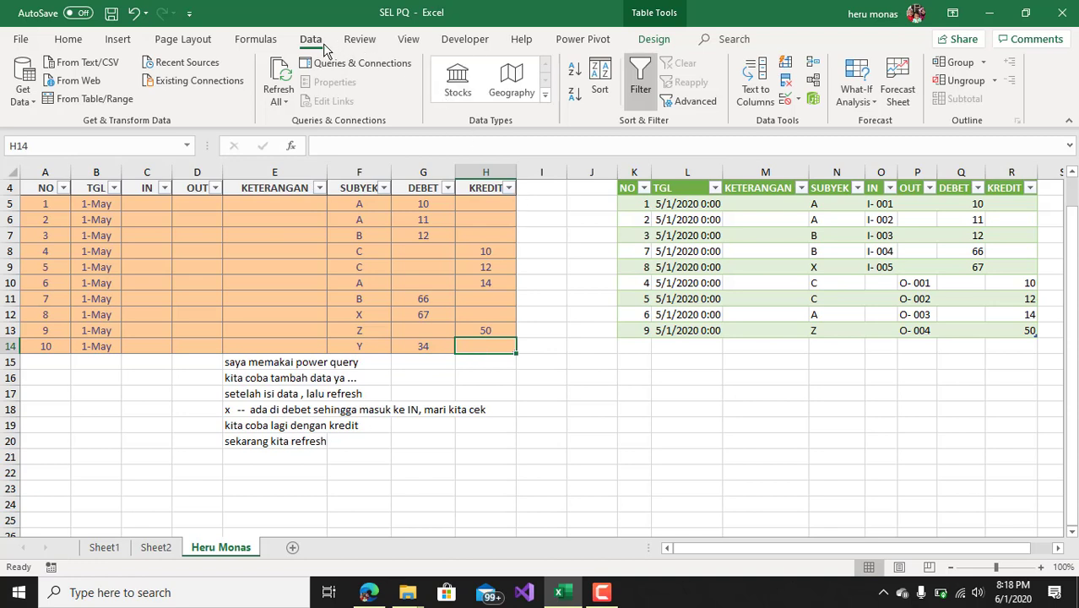
Refresh all queries and check the SUBYEK and IN code of entry 10 in the green output table
{"action": "left_click", "coordinate": [279, 76]}
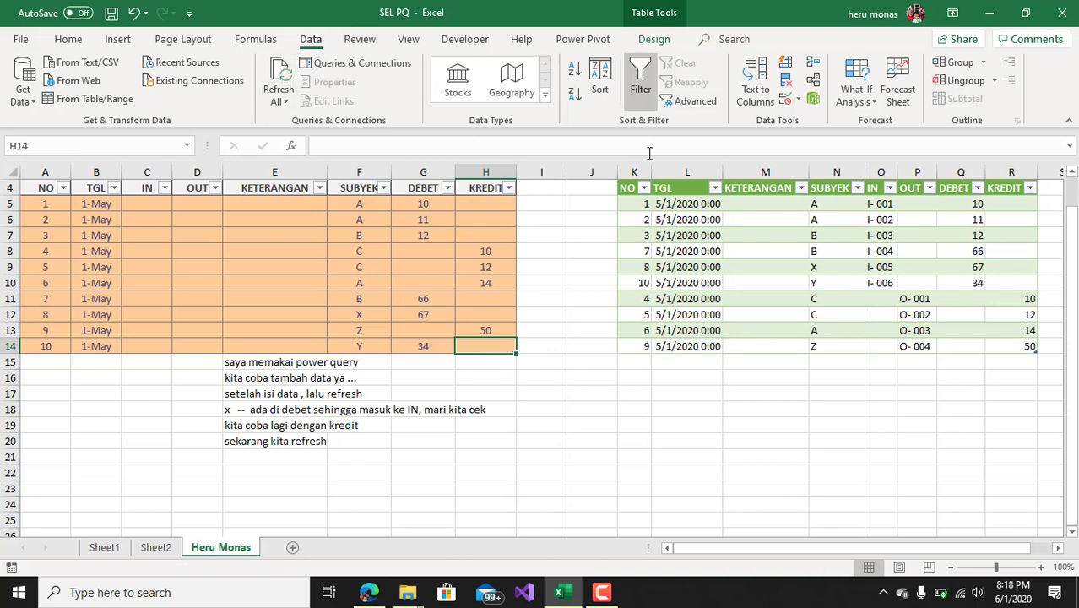
{"action": "left_click", "coordinate": [816, 284]}
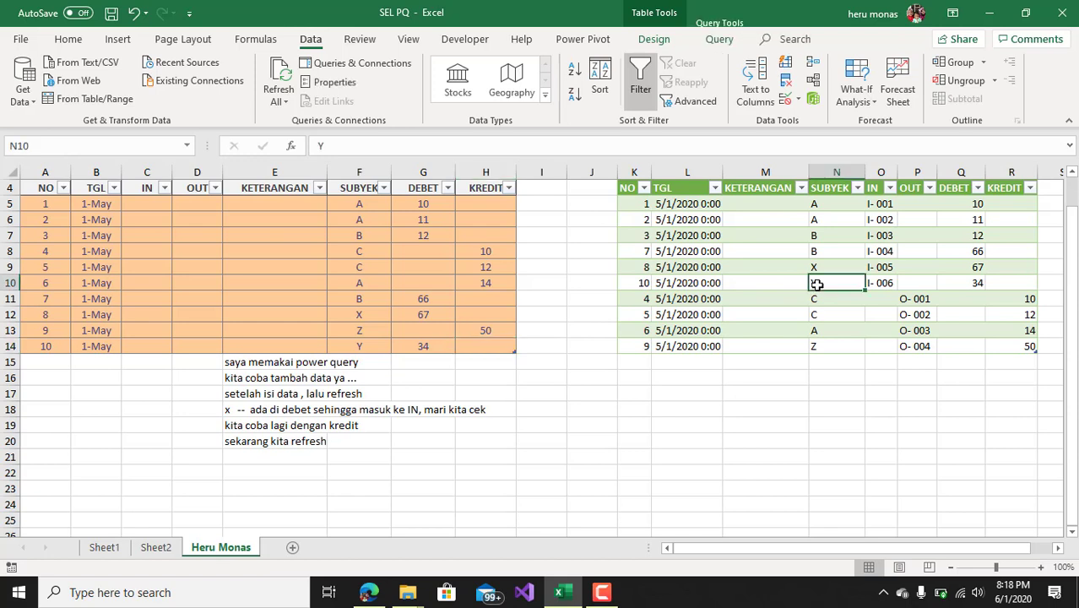
{"action": "left_click", "coordinate": [881, 286]}
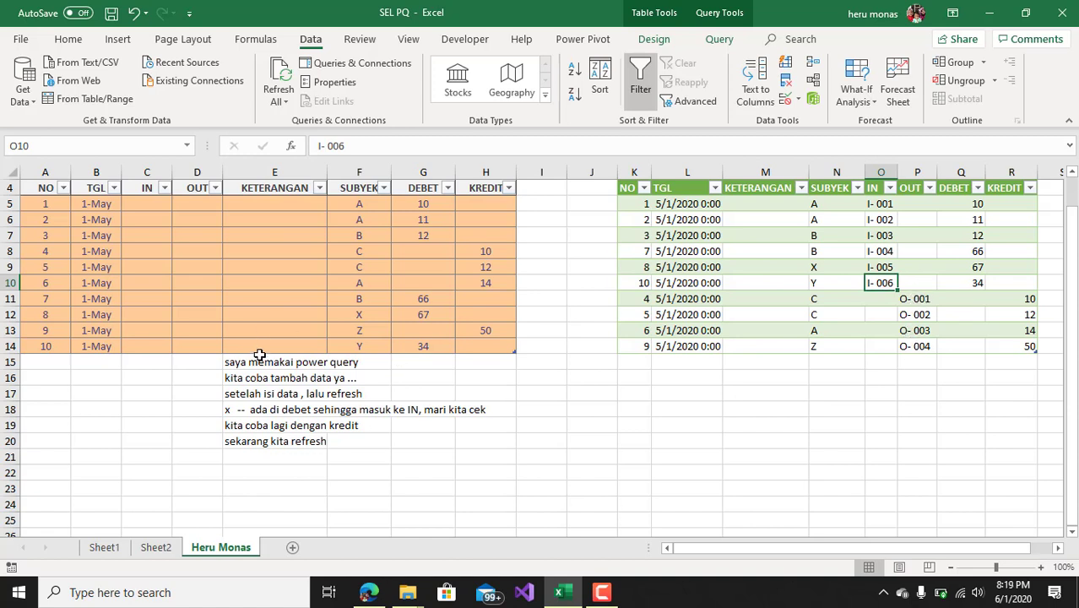
Clear the explanatory notes beneath the input table in cells E15 to E20
{"action": "left_click_drag", "start_coordinate": [259, 362], "coordinate": [309, 449]}
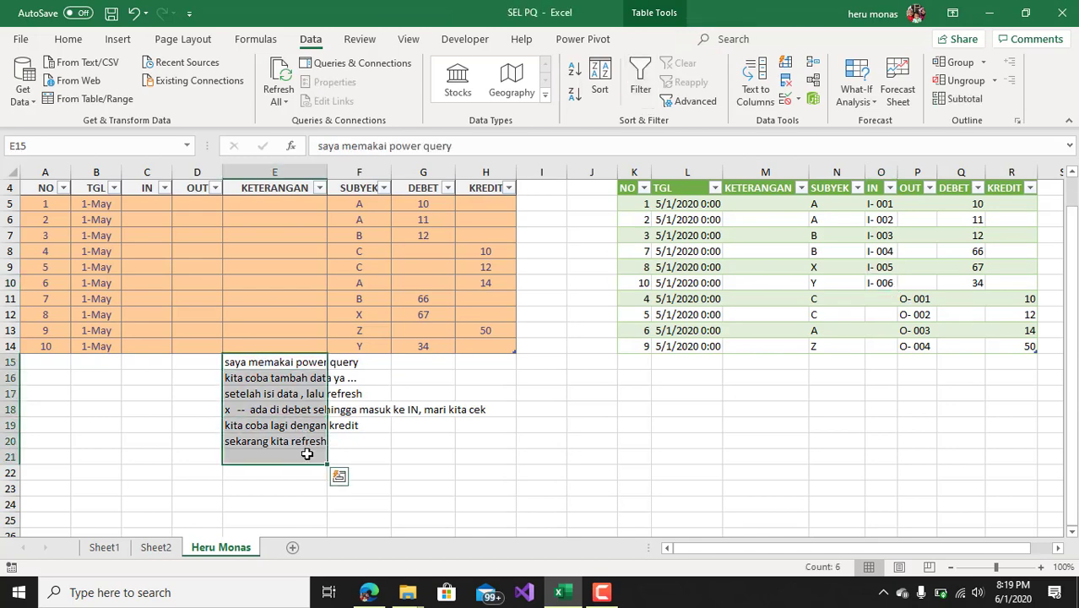
{"action": "key", "text": "BackSpace"}
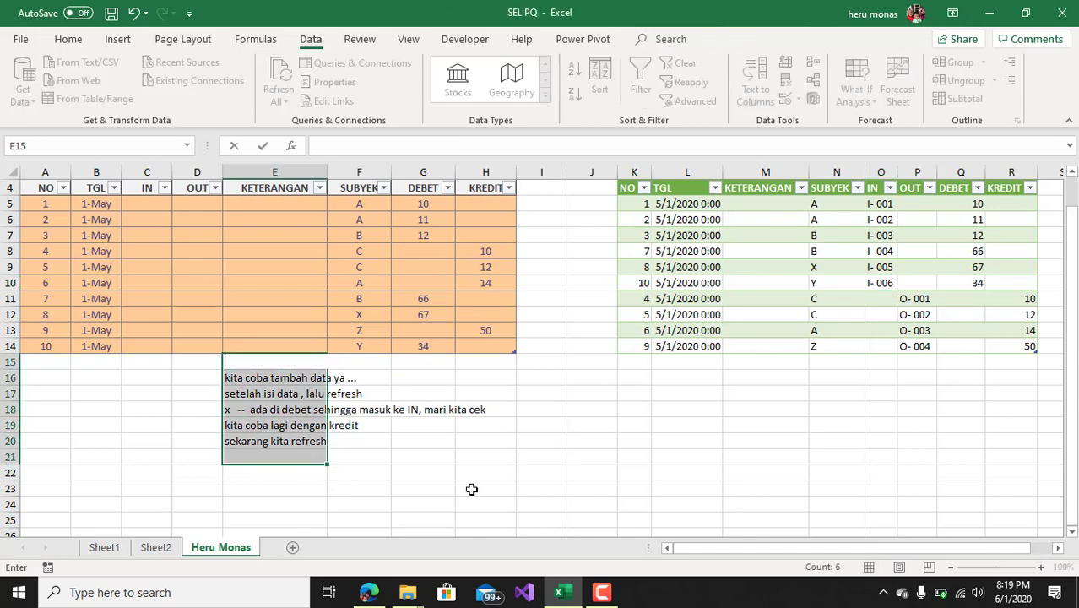
{"action": "left_click", "coordinate": [473, 489]}
{"action": "left_click_drag", "start_coordinate": [278, 377], "coordinate": [271, 448]}
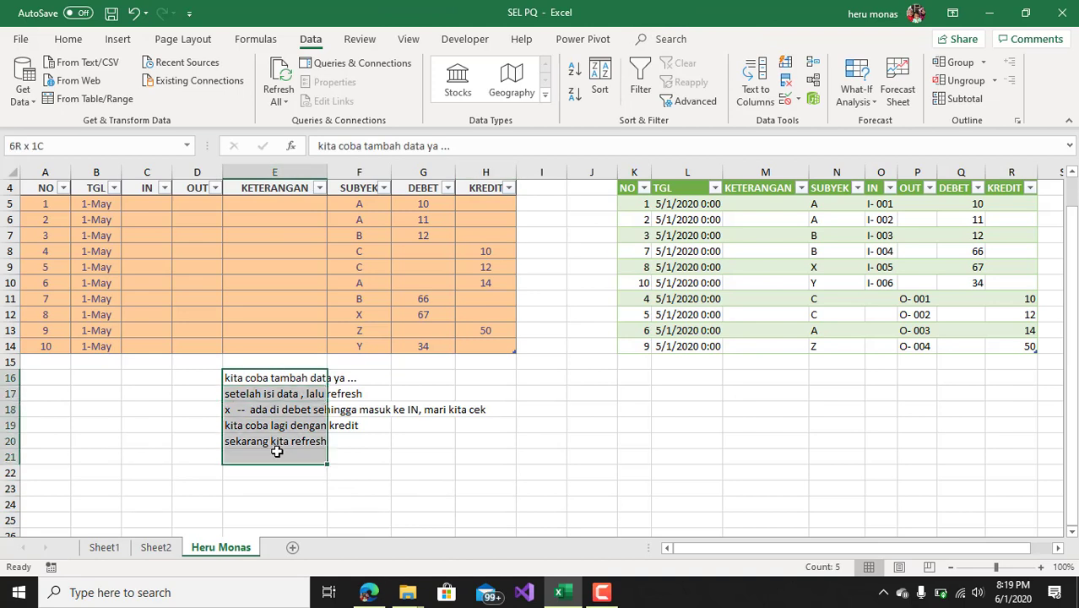
{"action": "key", "text": "Delete"}
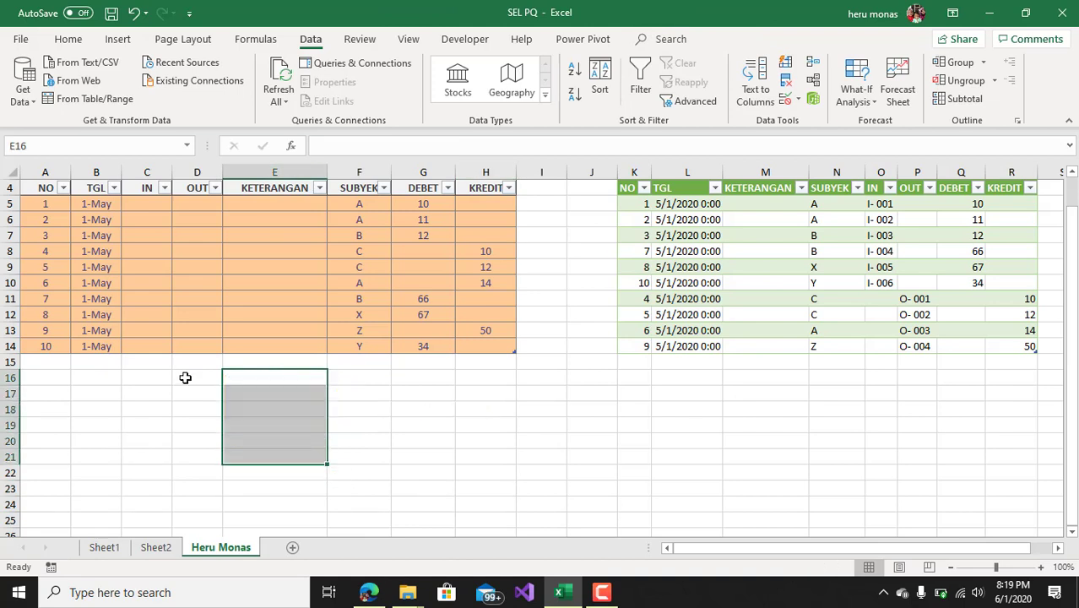
Add another row to the input table with NO 11 and fill its TGL down from the row above
{"action": "left_click", "coordinate": [53, 361]}
{"action": "type", "text": "11"}
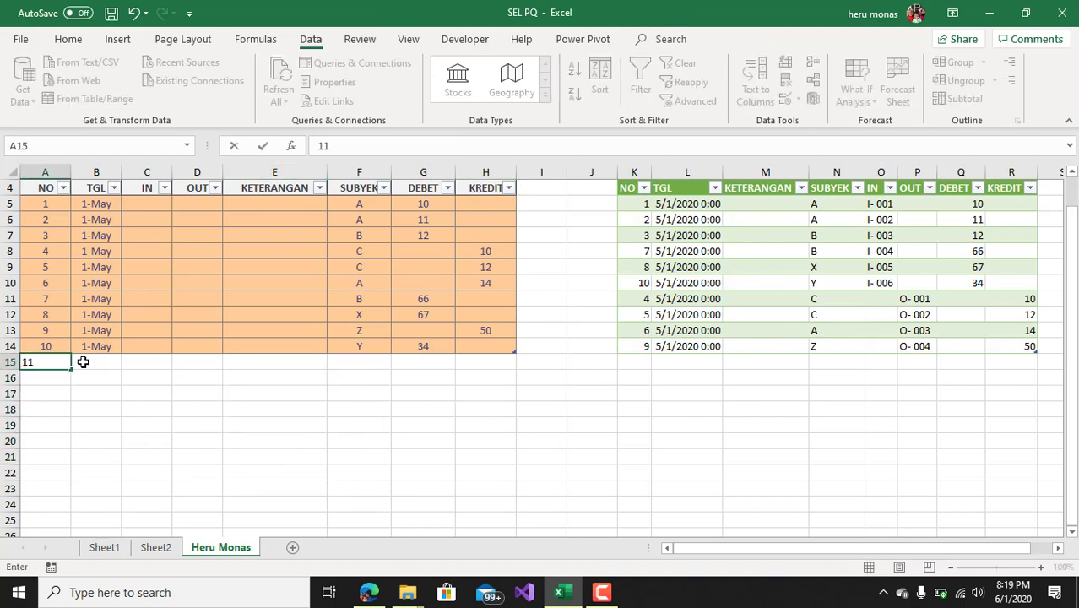
{"action": "left_click", "coordinate": [88, 362]}
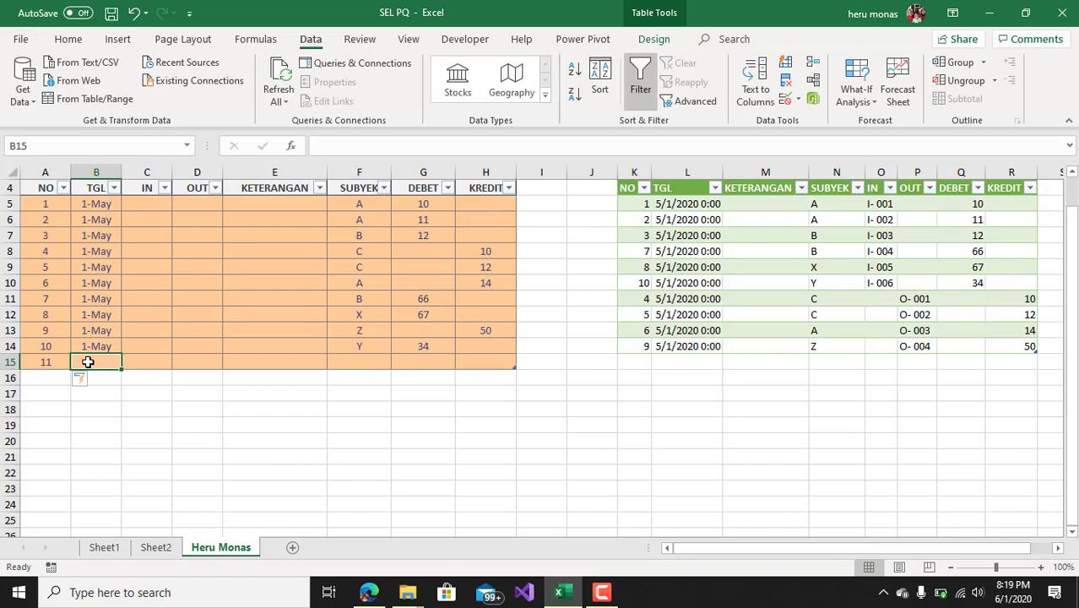
{"action": "key", "text": "ctrl+d"}
Complete row 15 of the input table with SUBYEK Y and KREDIT 67
{"action": "left_click", "coordinate": [377, 364]}
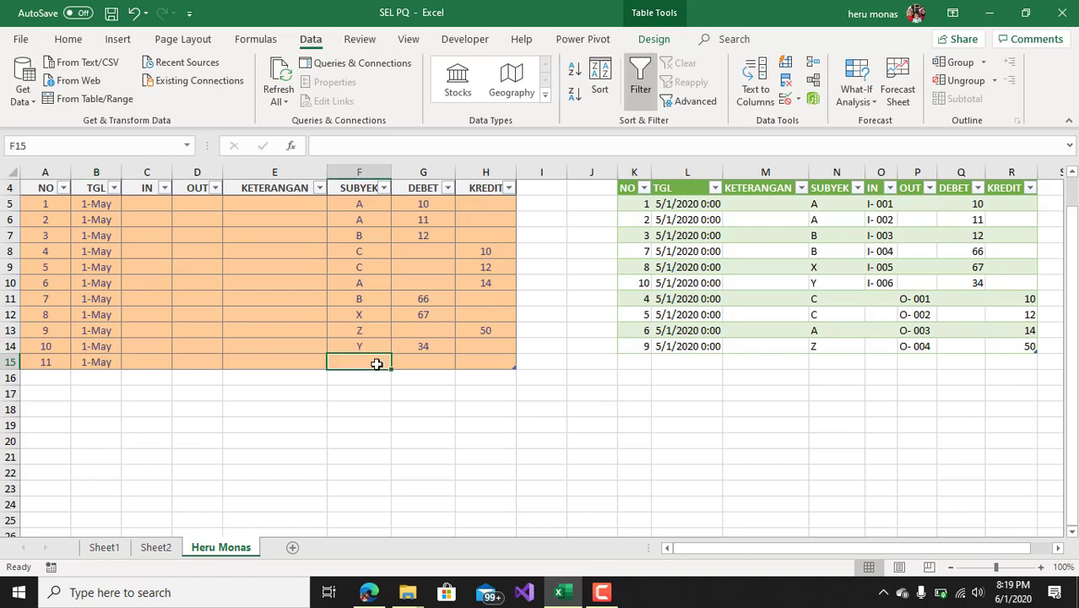
{"action": "type", "text": "Y"}
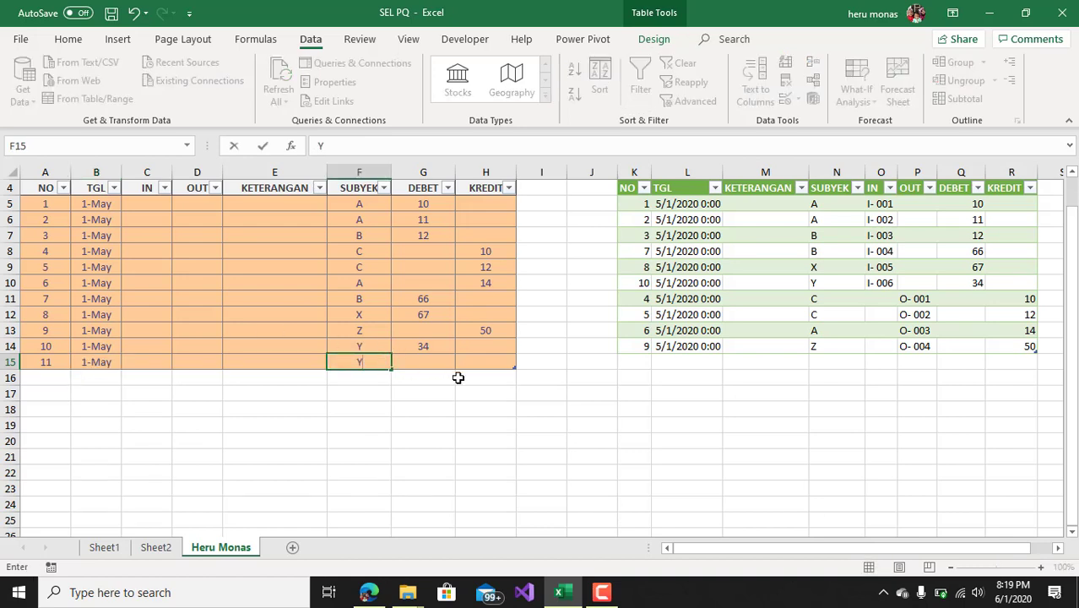
{"action": "left_click", "coordinate": [488, 363]}
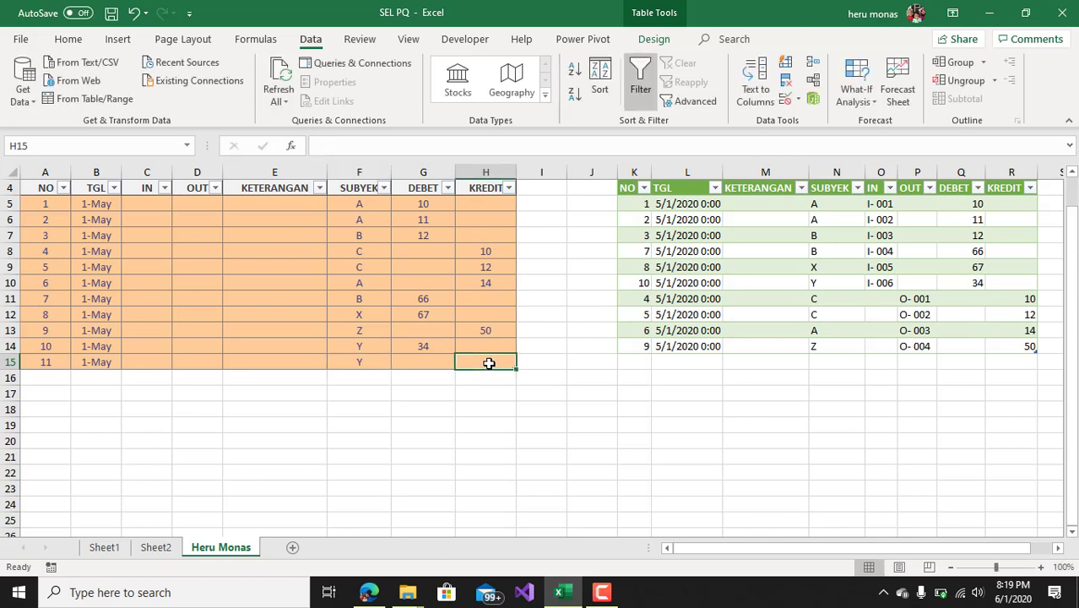
{"action": "type", "text": "67"}
{"action": "left_click", "coordinate": [559, 419]}
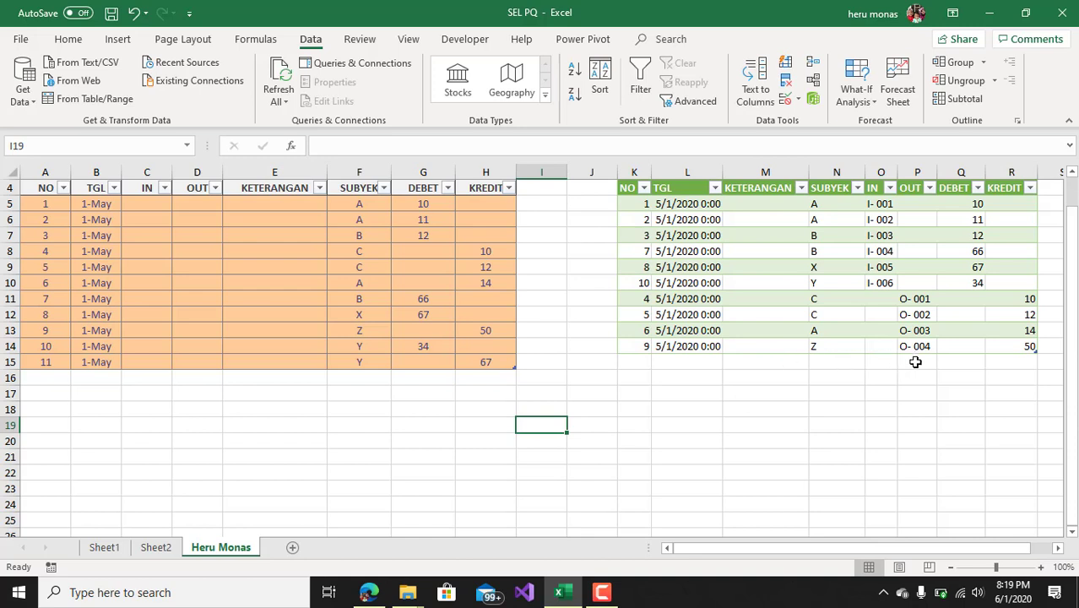
Refresh all queries again and check entry 11 and the sequence of OUT codes in the output table
{"action": "left_click", "coordinate": [285, 97]}
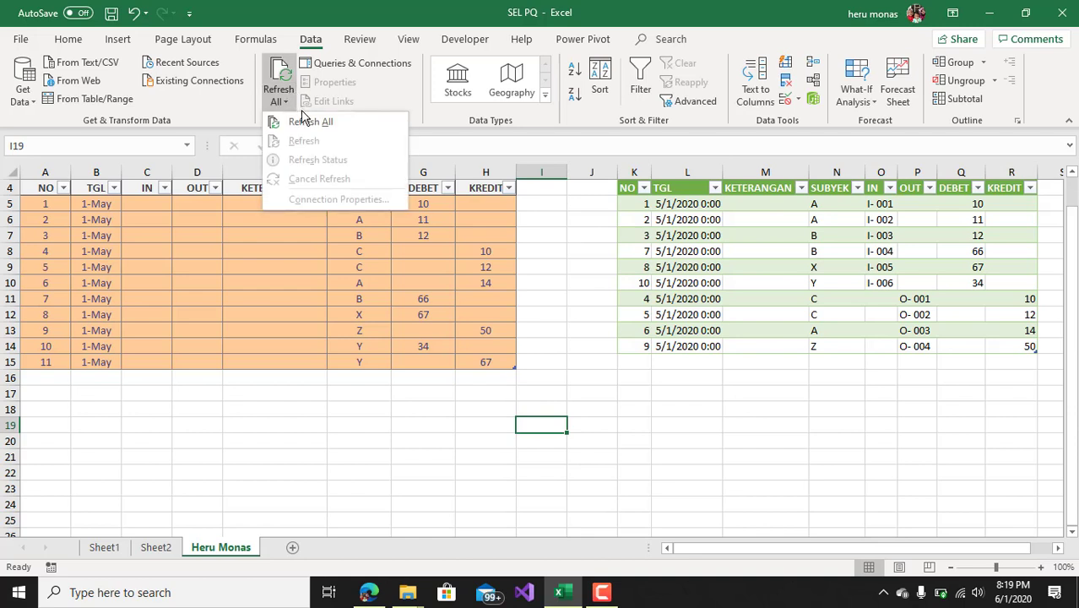
{"action": "left_click", "coordinate": [309, 122]}
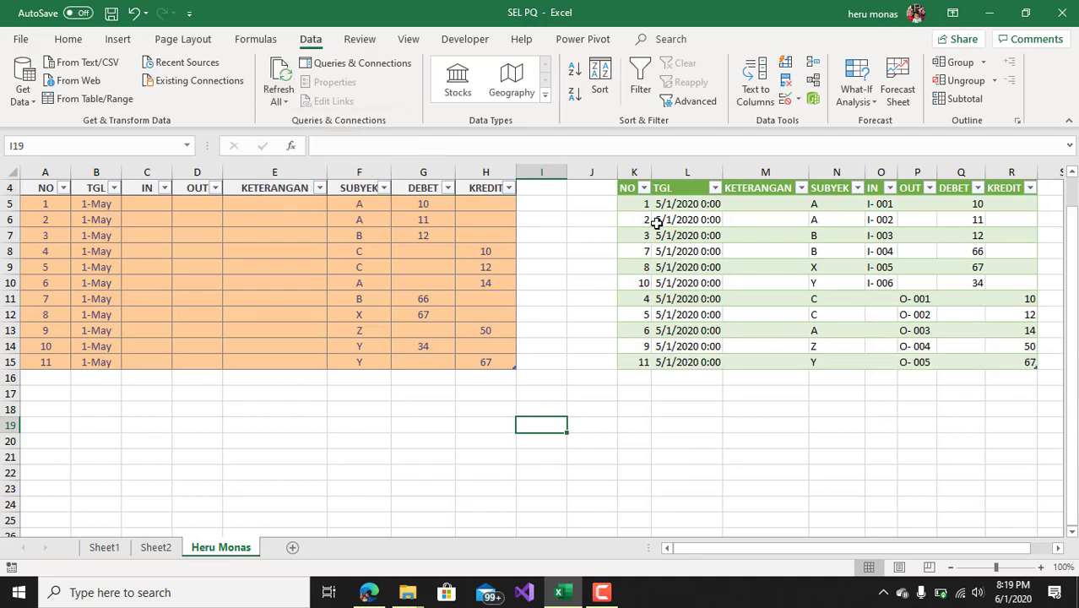
{"action": "left_click", "coordinate": [838, 361]}
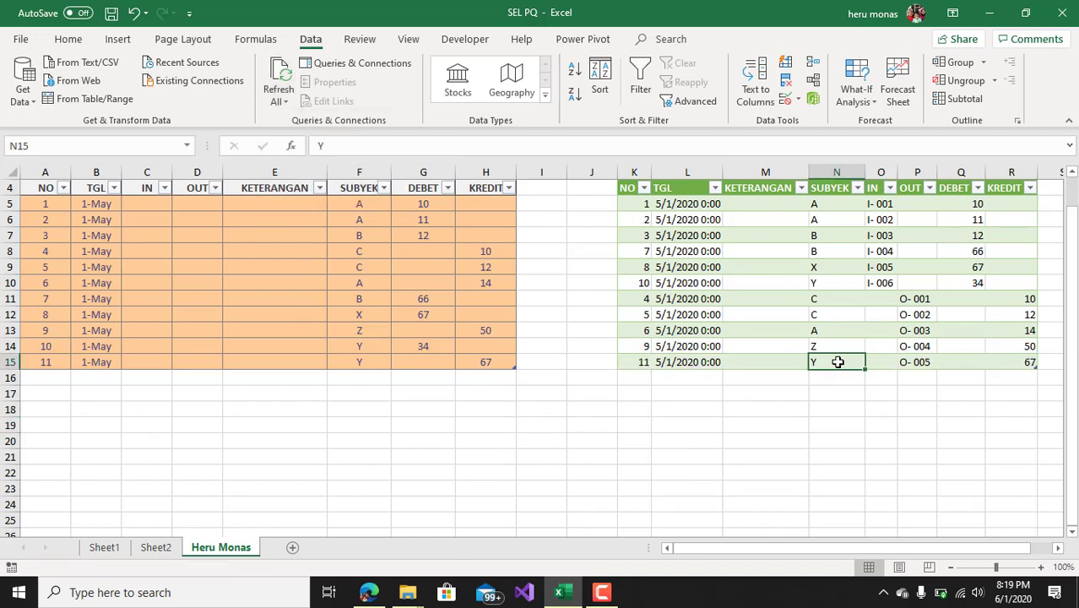
{"action": "left_click", "coordinate": [919, 361]}
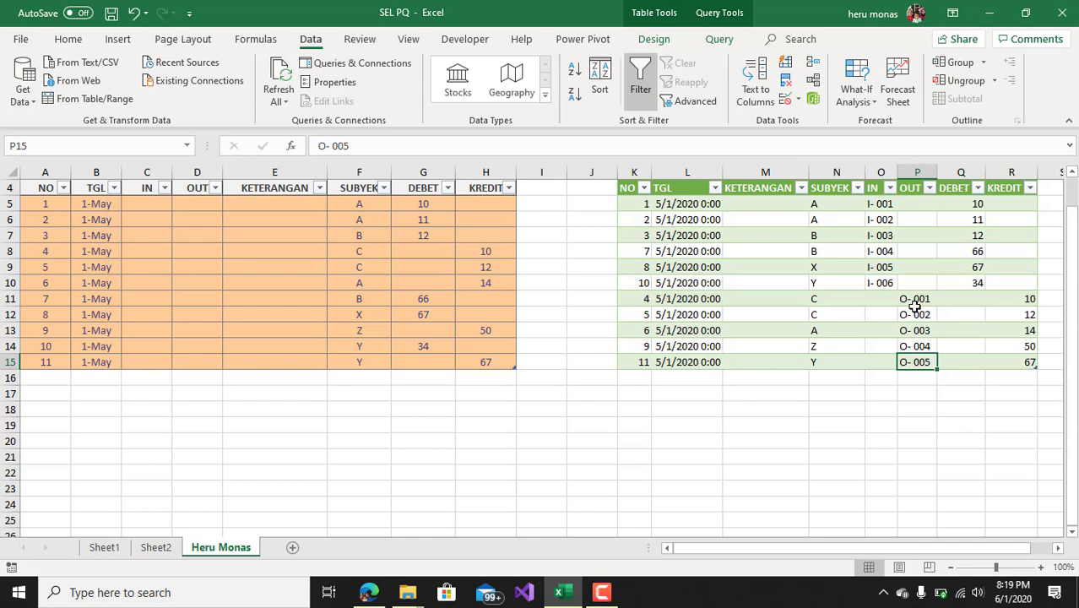
{"action": "left_click_drag", "start_coordinate": [915, 300], "coordinate": [916, 363]}
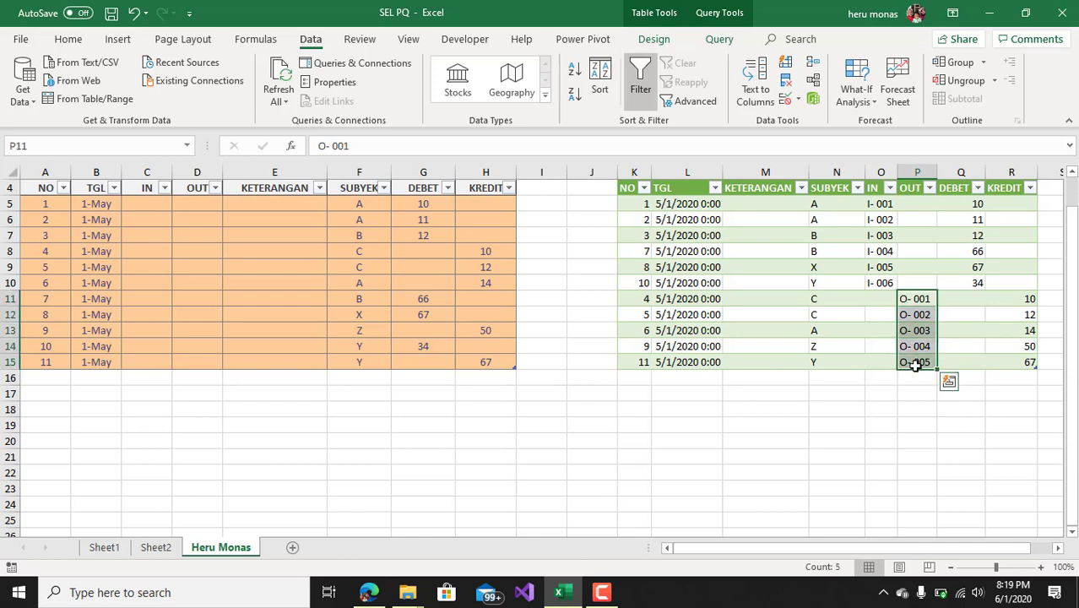
{"action": "left_click", "coordinate": [759, 421]}
{"action": "left_click", "coordinate": [633, 410]}
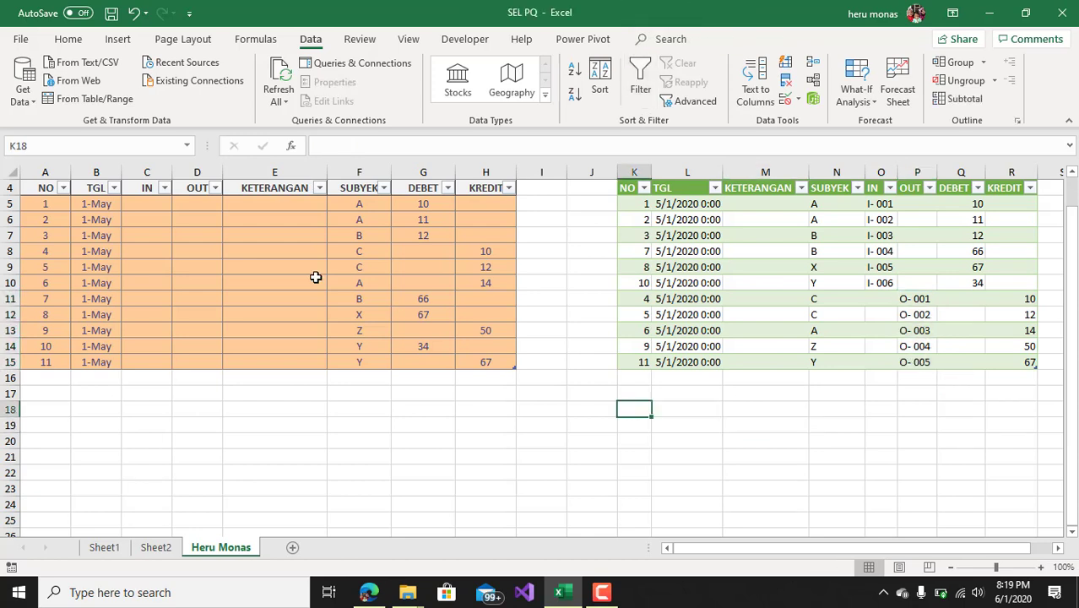
Create a new blank workbook
{"action": "left_click", "coordinate": [22, 39]}
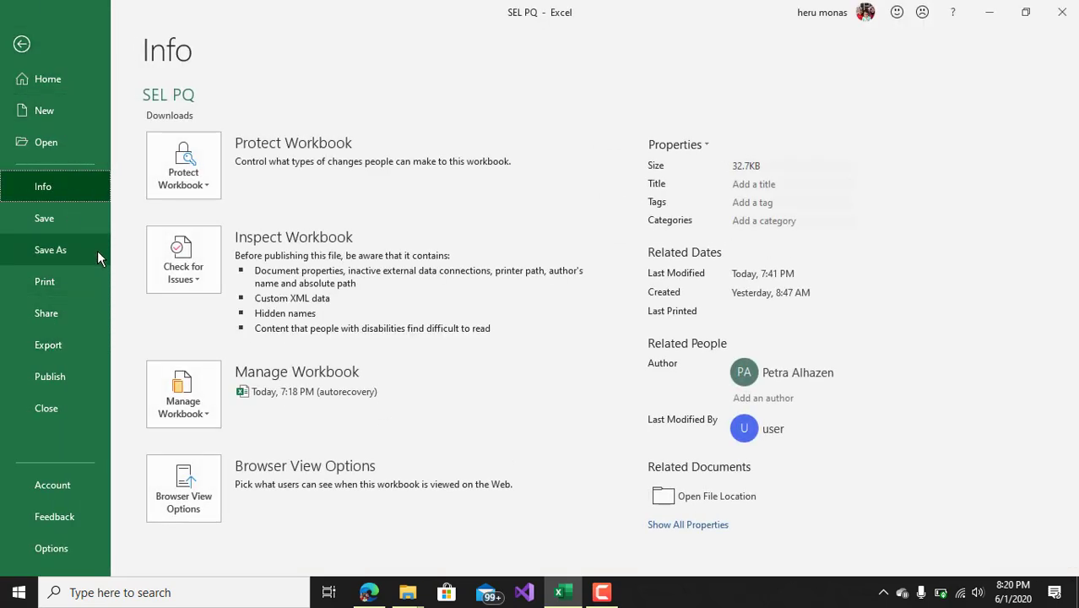
{"action": "left_click", "coordinate": [58, 111]}
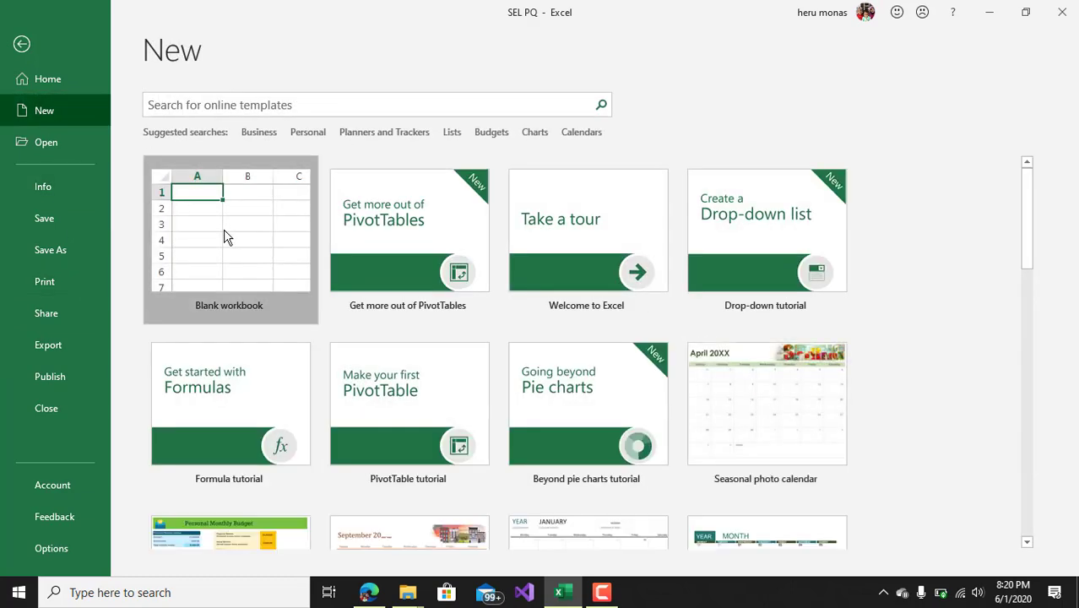
{"action": "left_click", "coordinate": [224, 238]}
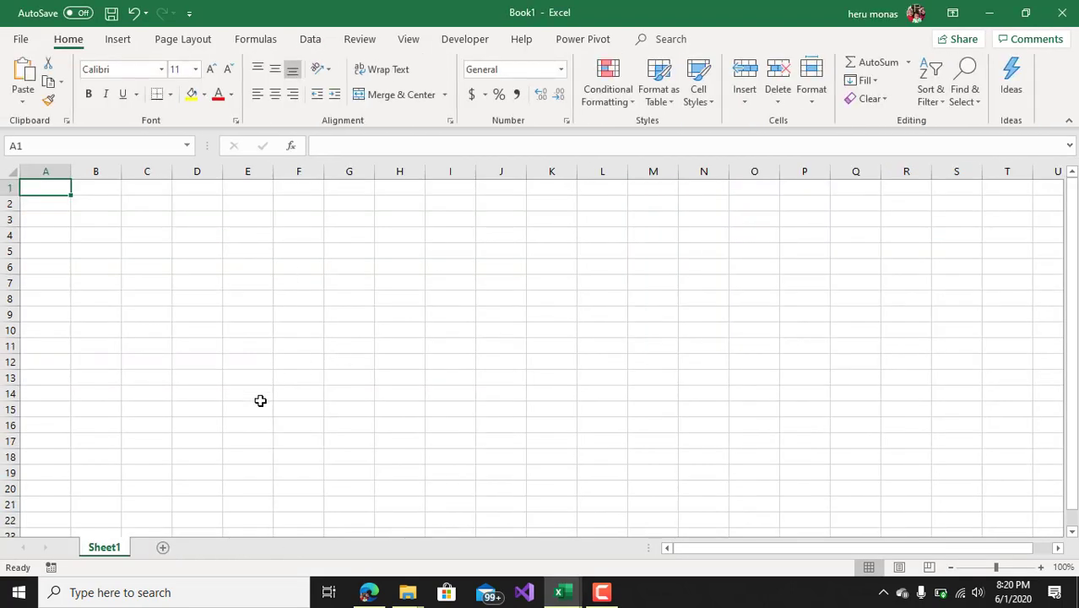
Switch to the SEL PQ workbook and copy the whole orange input table, headers included, from A4 to H15
{"action": "left_click", "coordinate": [560, 592]}
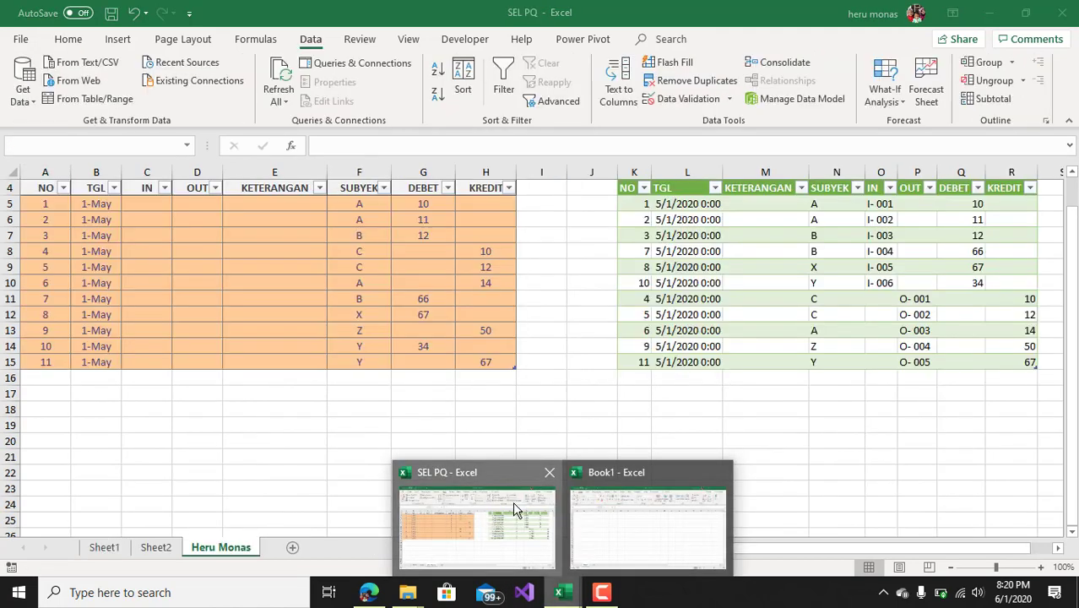
{"action": "left_click", "coordinate": [513, 502]}
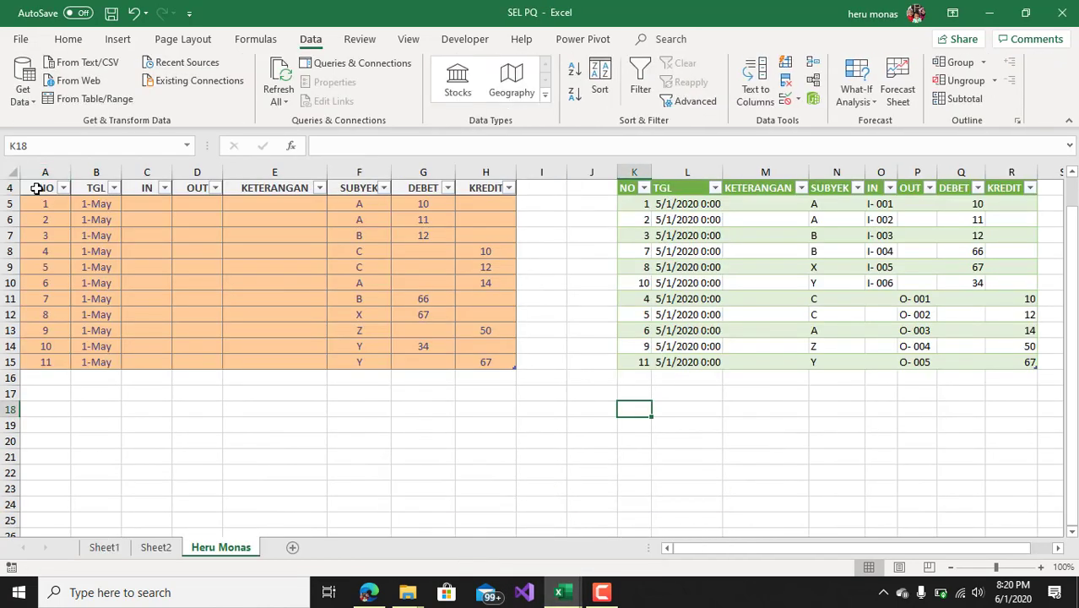
{"action": "left_click", "coordinate": [38, 189]}
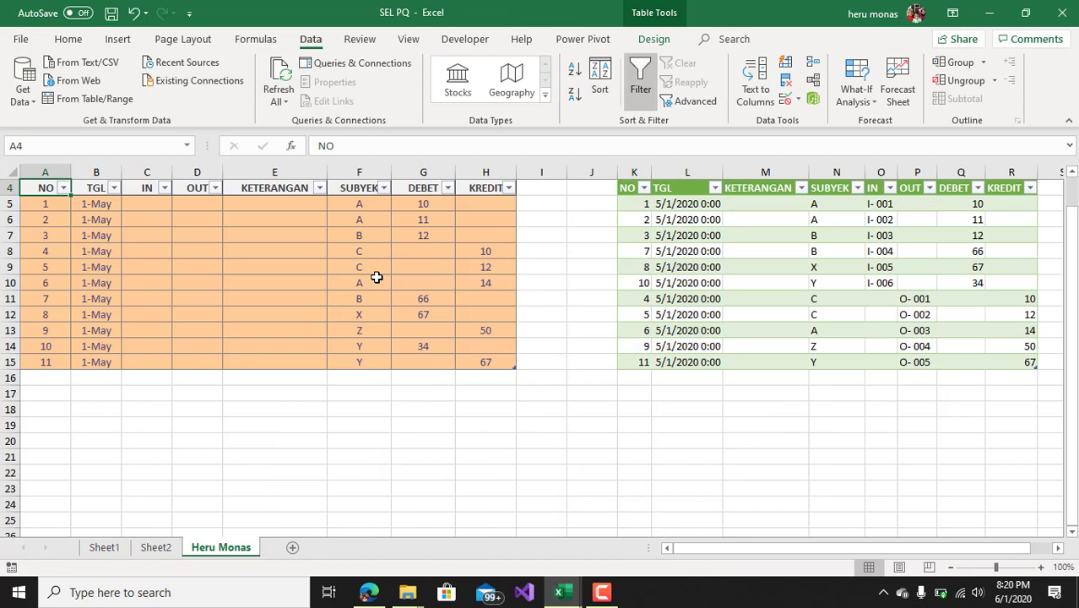
{"action": "key", "text": "shift+Right"}
{"action": "key", "text": "shift+Right"}
{"action": "key", "text": "shift+Right"}
{"action": "key", "text": "shift+Right"}
{"action": "key", "text": "shift+Right"}
{"action": "key", "text": "shift+Right"}
{"action": "key", "text": "shift+Right"}
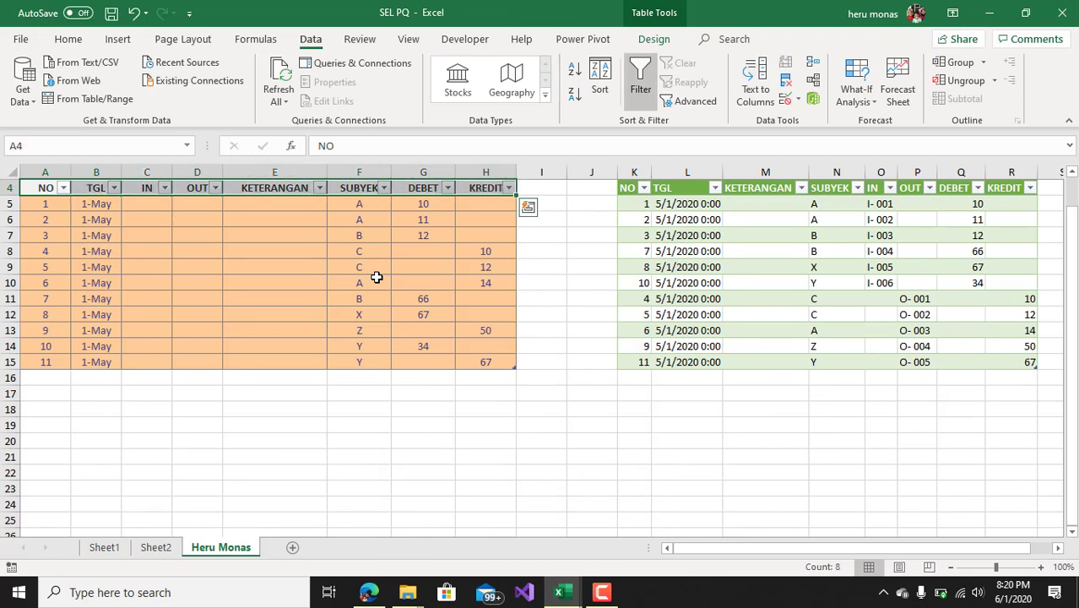
{"action": "key", "text": "ctrl+shift+Down"}
{"action": "key", "text": "ctrl+c"}
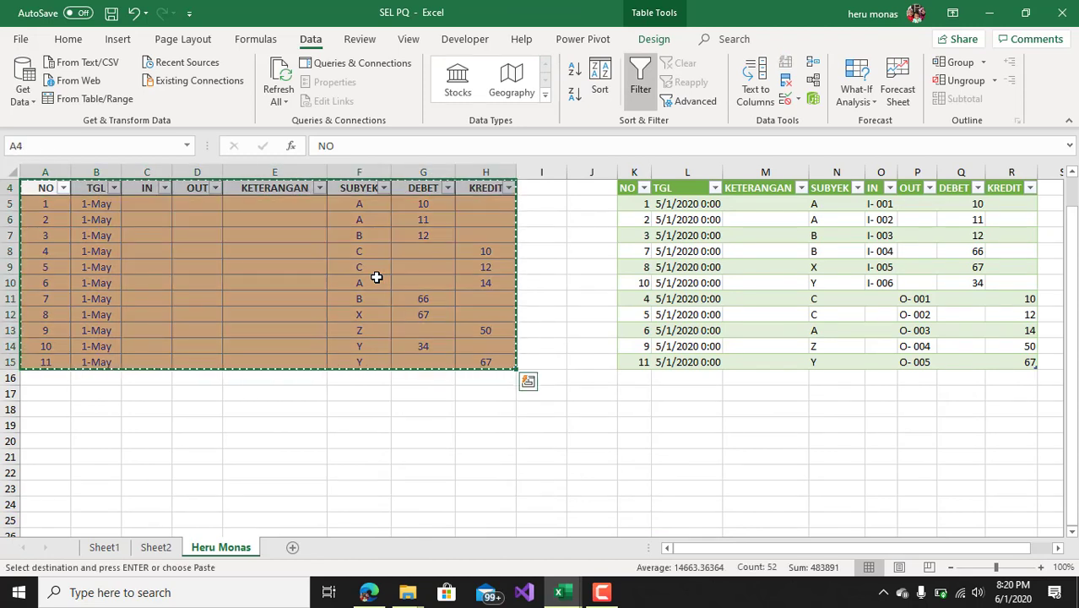
Paste the copied input table into the blank Book1 workbook, starting at cell A1
{"action": "mouse_move", "coordinate": [558, 592]}
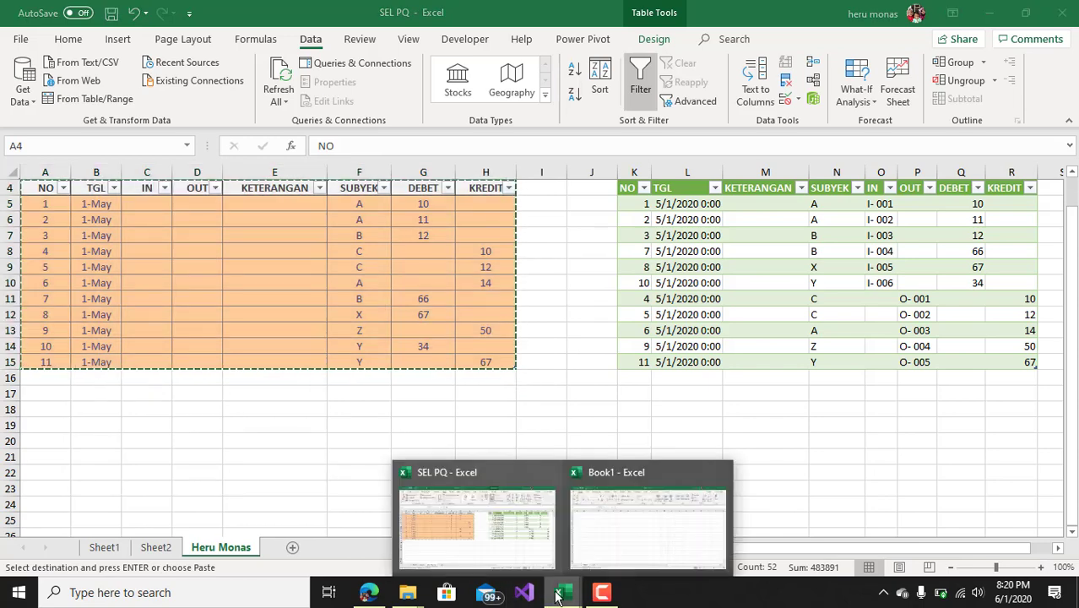
{"action": "left_click", "coordinate": [580, 505]}
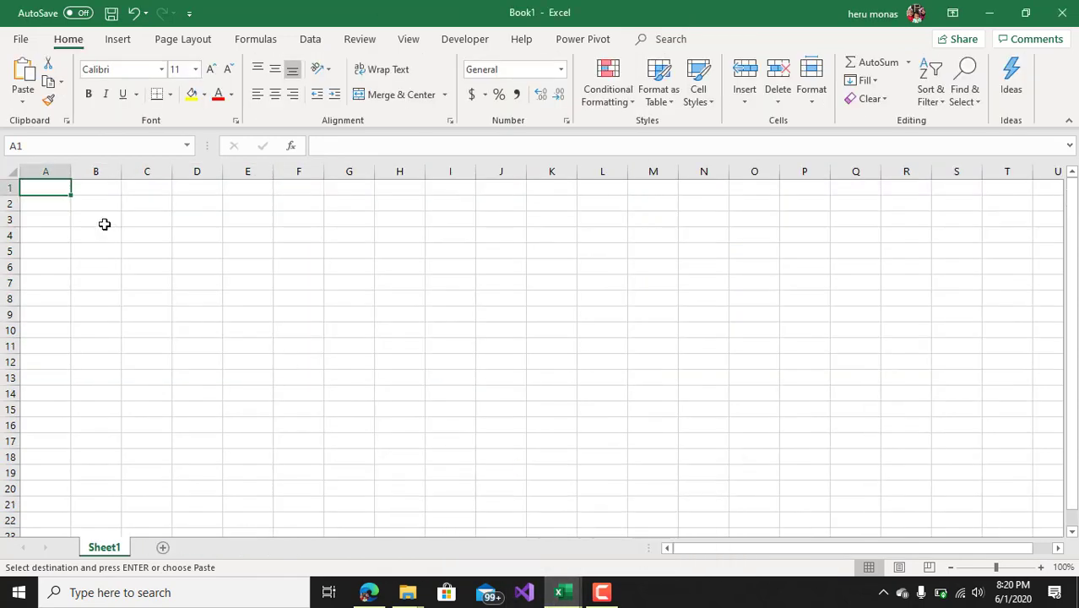
{"action": "key", "text": "ctrl+v"}
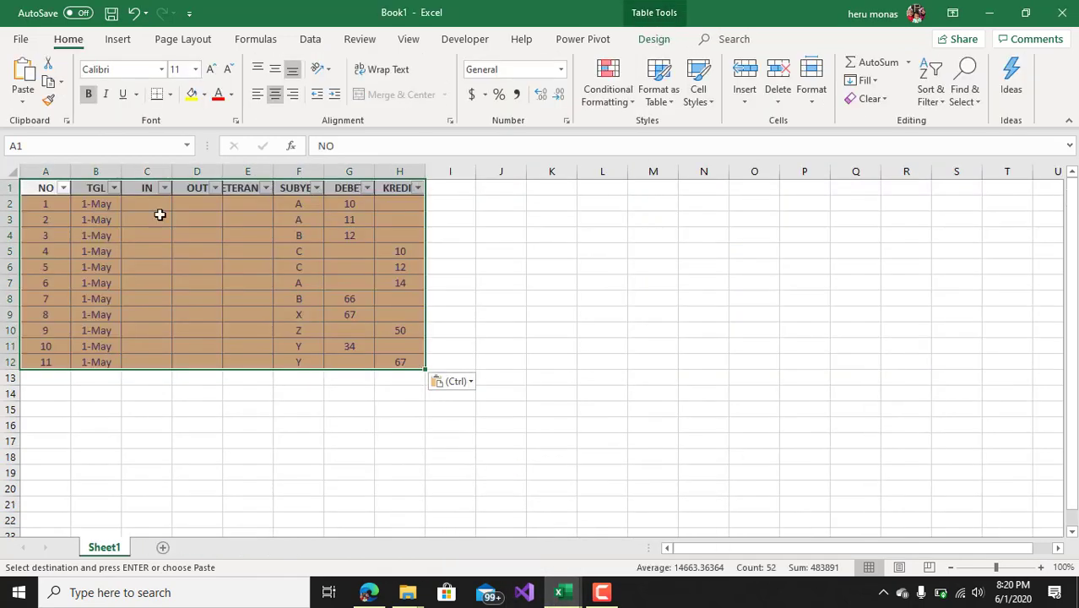
{"action": "left_click", "coordinate": [495, 395]}
Close the SEL PQ workbook and return to Book1
{"action": "mouse_move", "coordinate": [560, 592]}
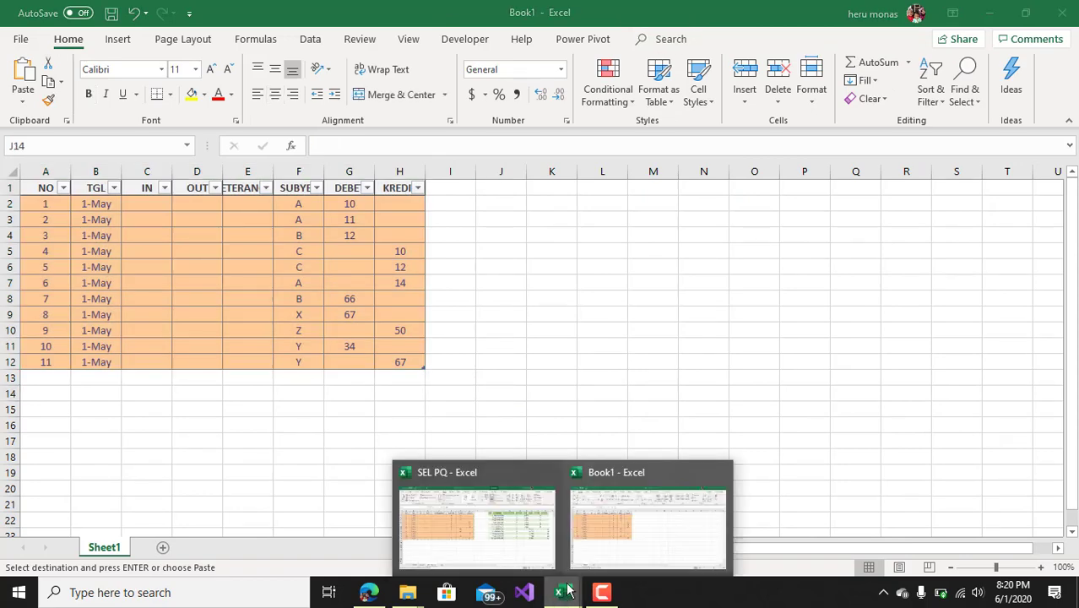
{"action": "left_click", "coordinate": [550, 474]}
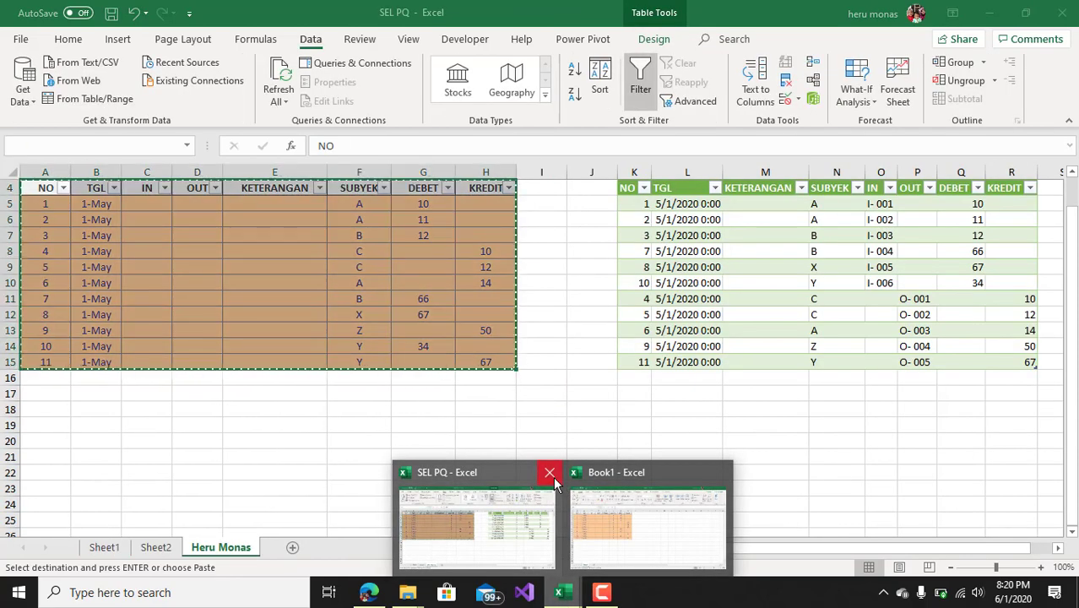
{"action": "left_click", "coordinate": [544, 321]}
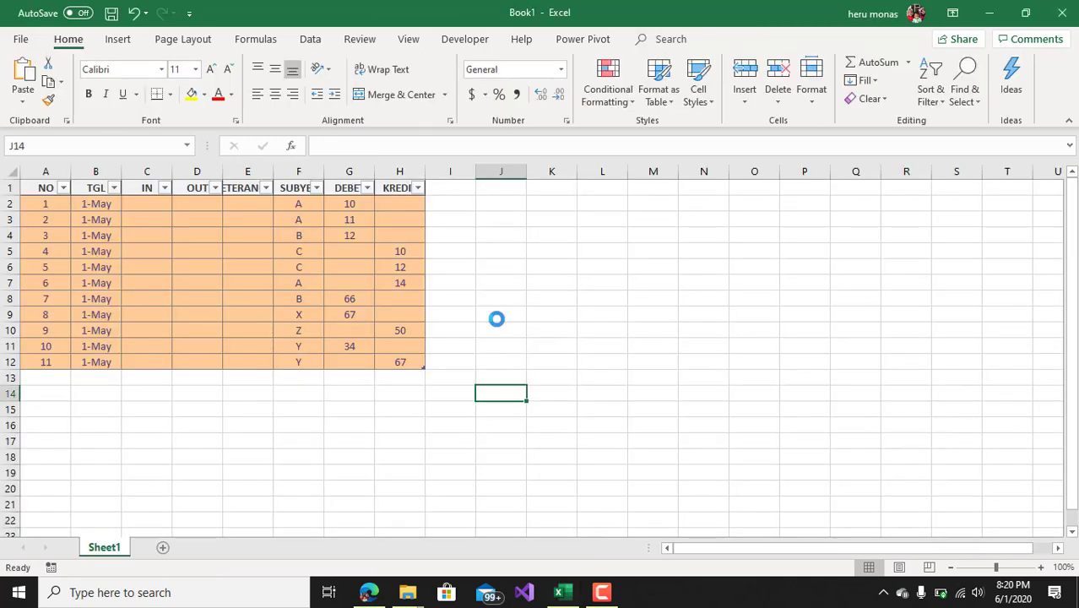
Autofit the KETERANGAN, SUBYEK, DEBET and KREDIT columns to their contents
{"action": "left_click", "coordinate": [406, 303]}
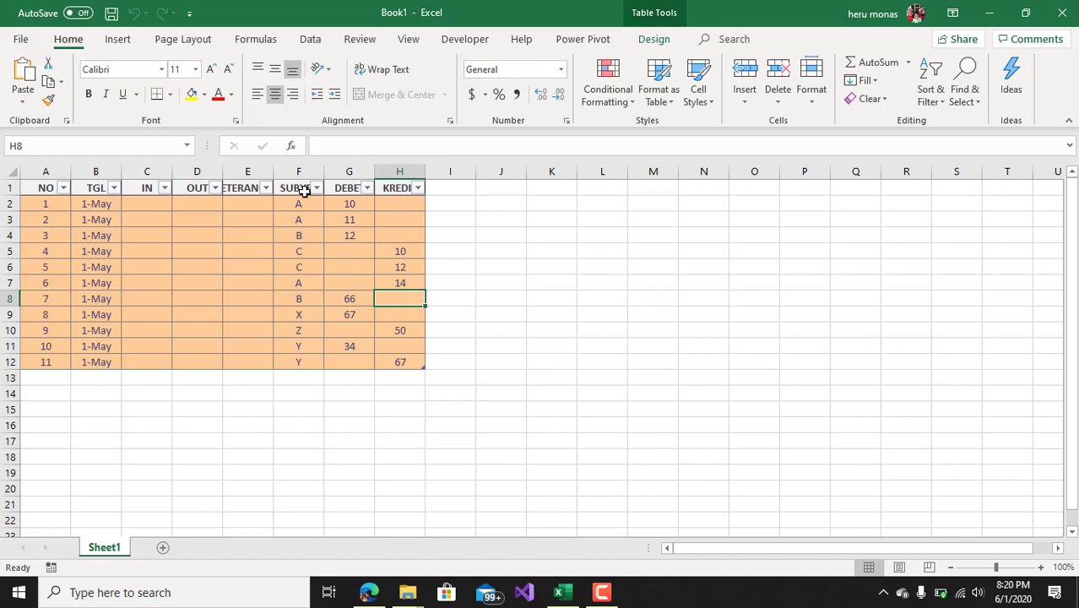
{"action": "double_click", "coordinate": [278, 171]}
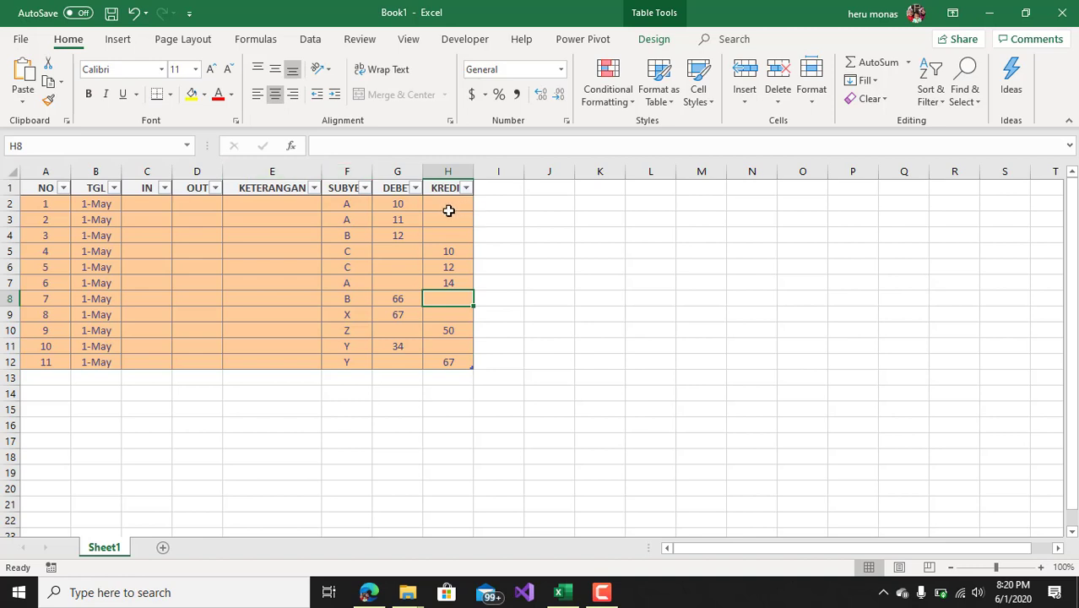
{"action": "double_click", "coordinate": [377, 172]}
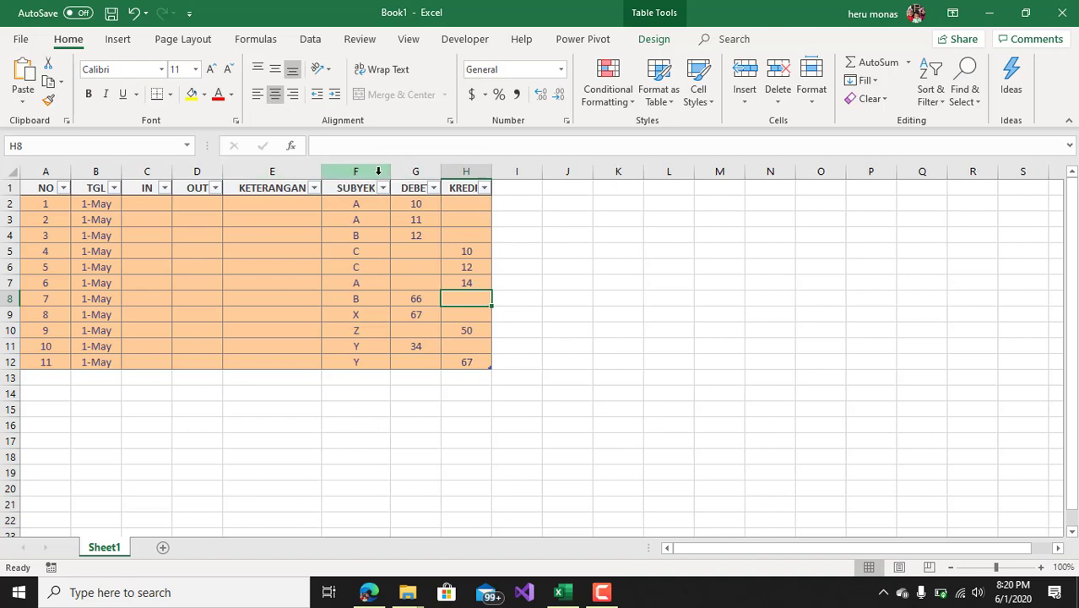
{"action": "double_click", "coordinate": [440, 172]}
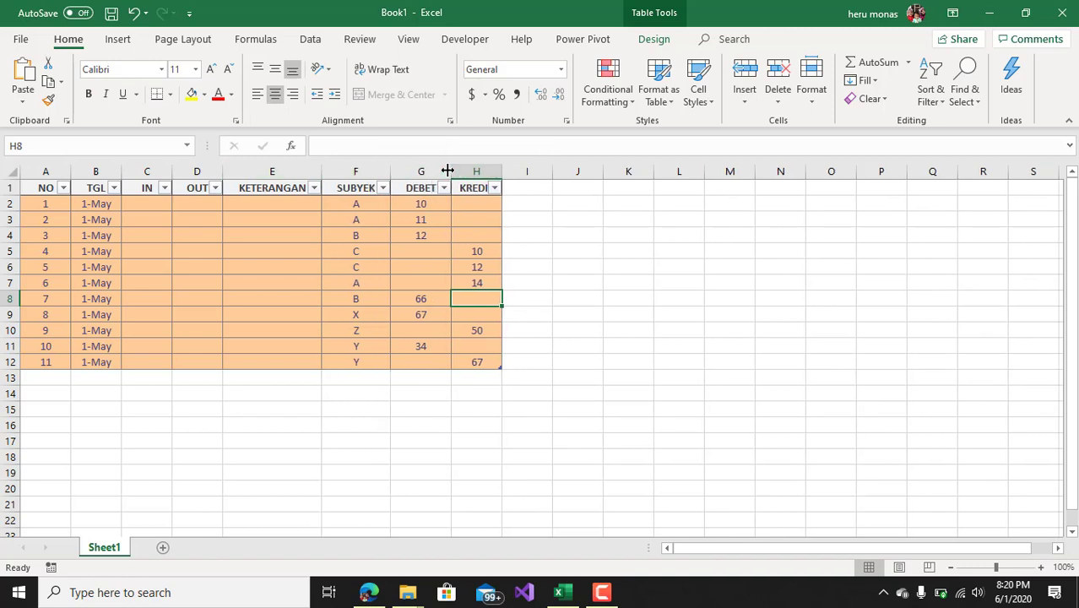
{"action": "double_click", "coordinate": [504, 170]}
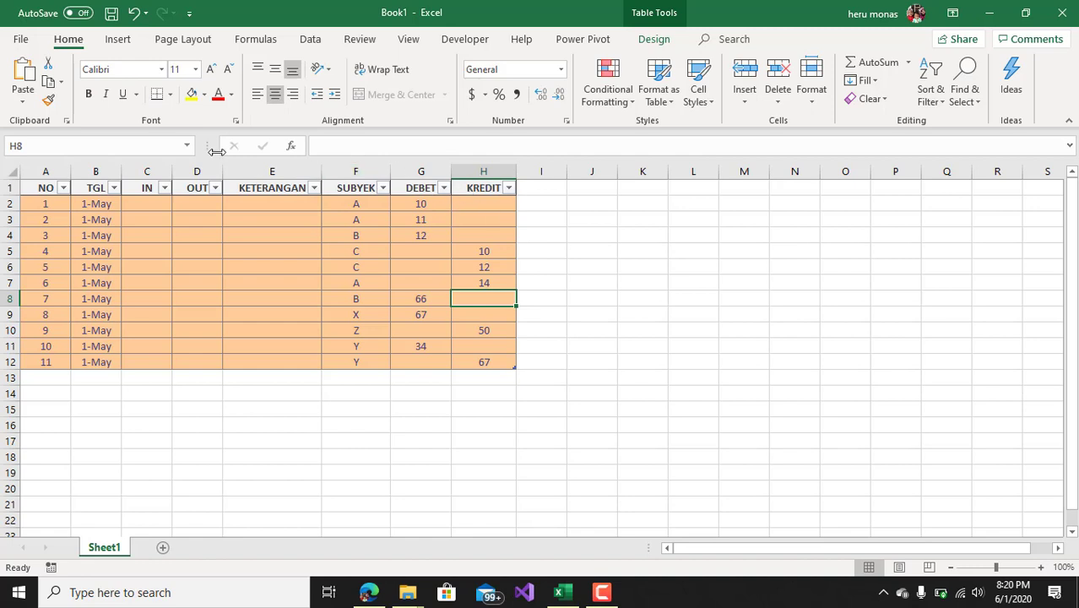
Review the available table styles and the pasted data's table name and design options
{"action": "left_click", "coordinate": [392, 246]}
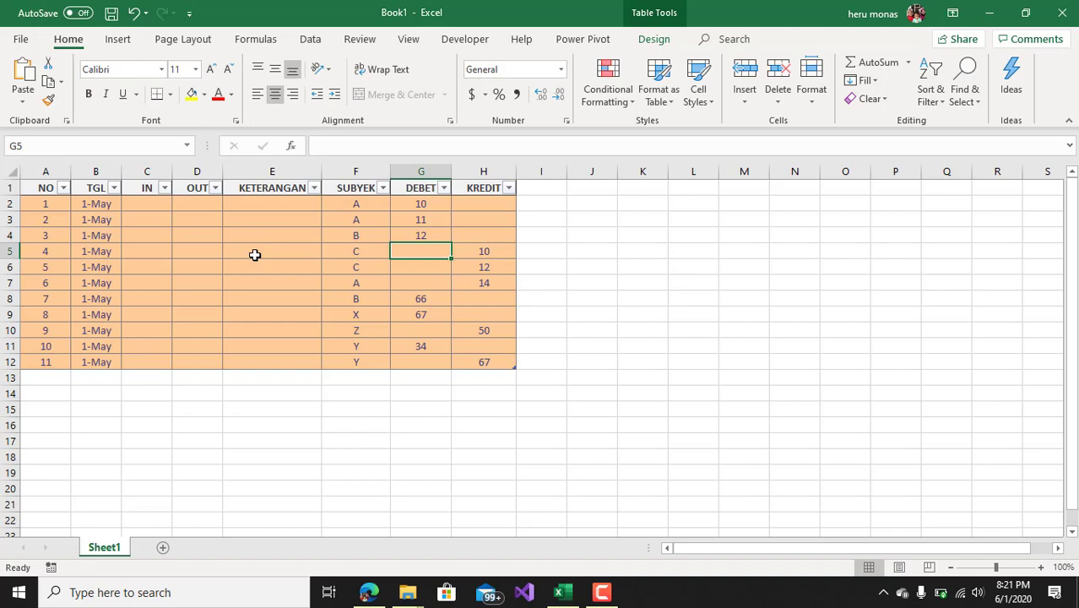
{"action": "left_click", "coordinate": [288, 253]}
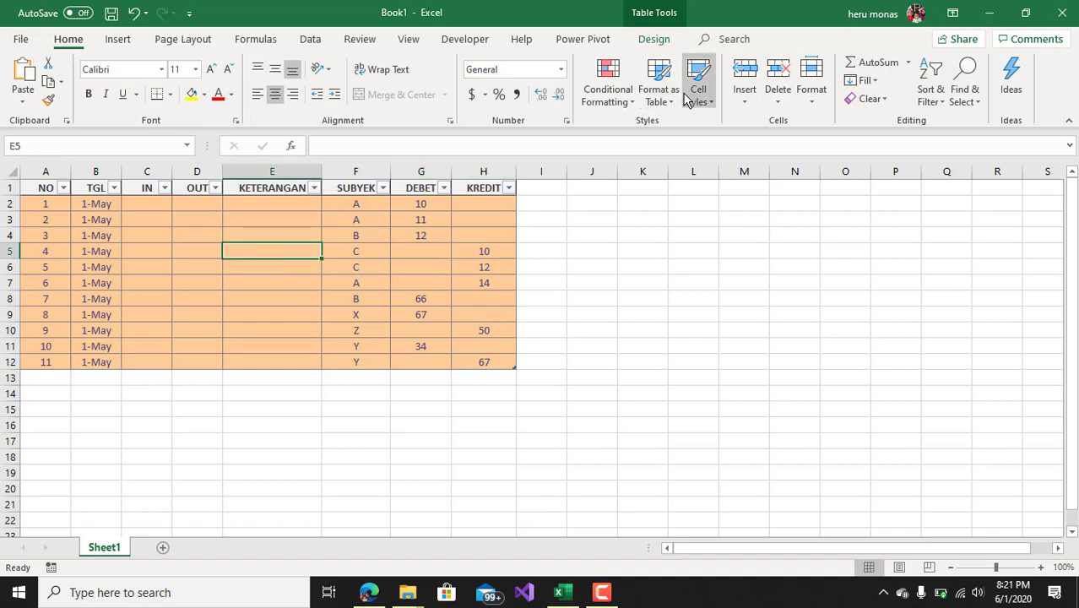
{"action": "left_click", "coordinate": [667, 111]}
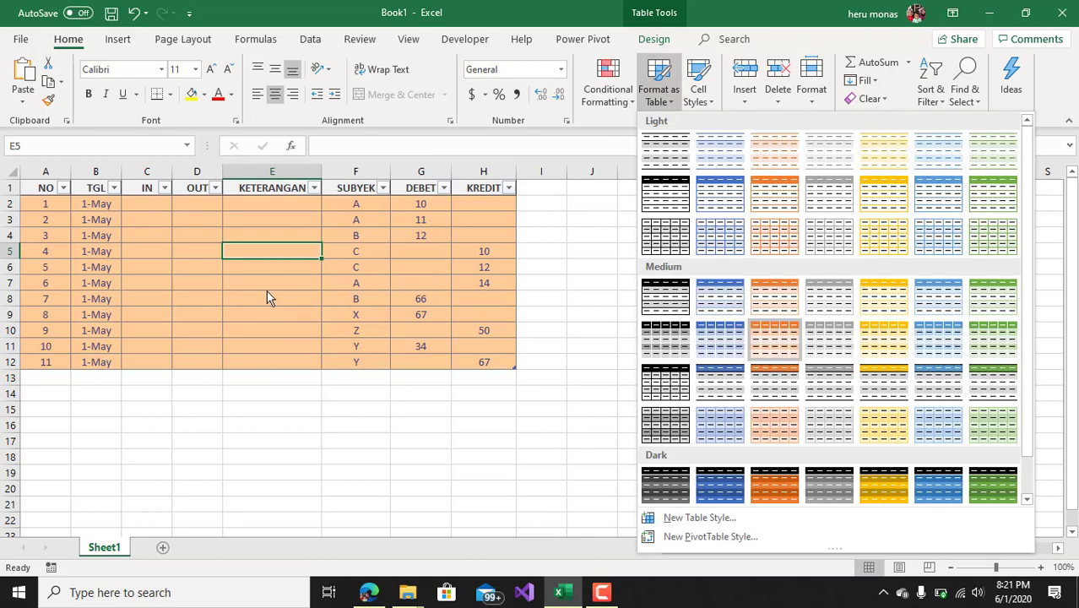
{"action": "left_click", "coordinate": [650, 39]}
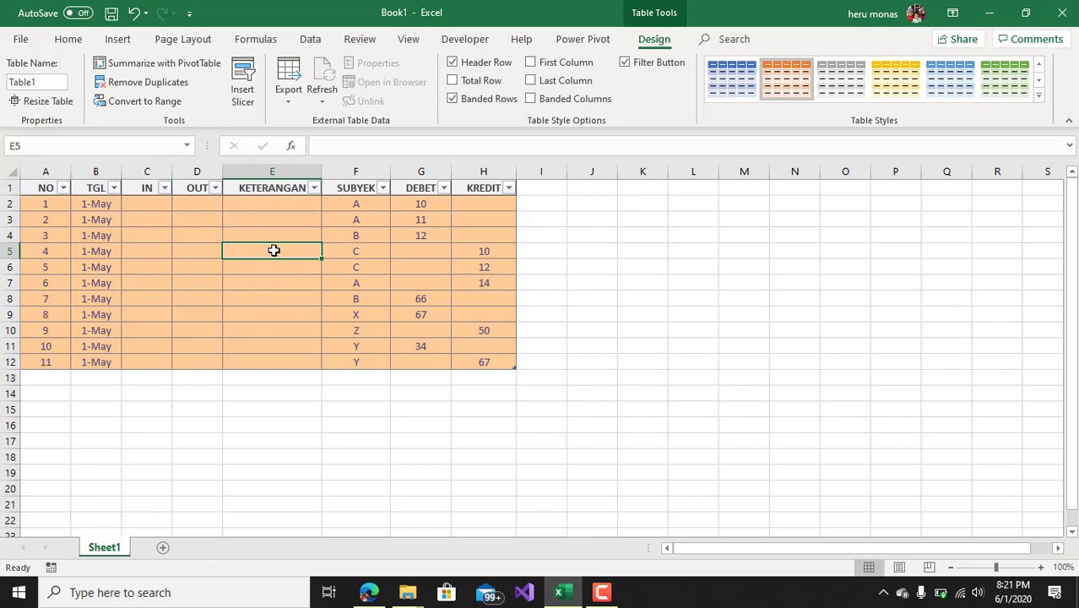
{"action": "left_click", "coordinate": [145, 287]}
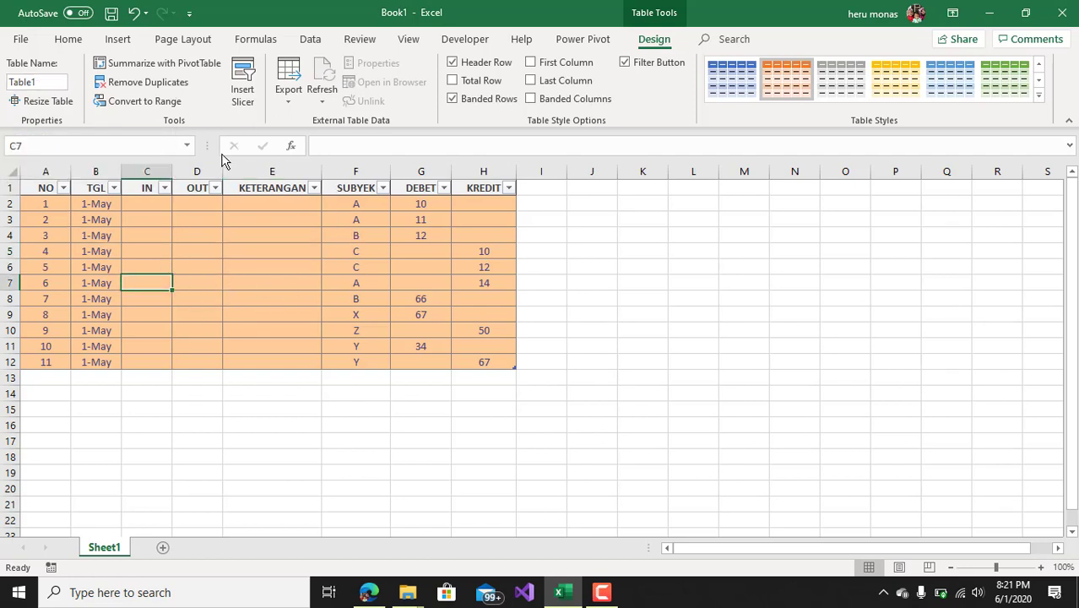
{"action": "left_click", "coordinate": [190, 204]}
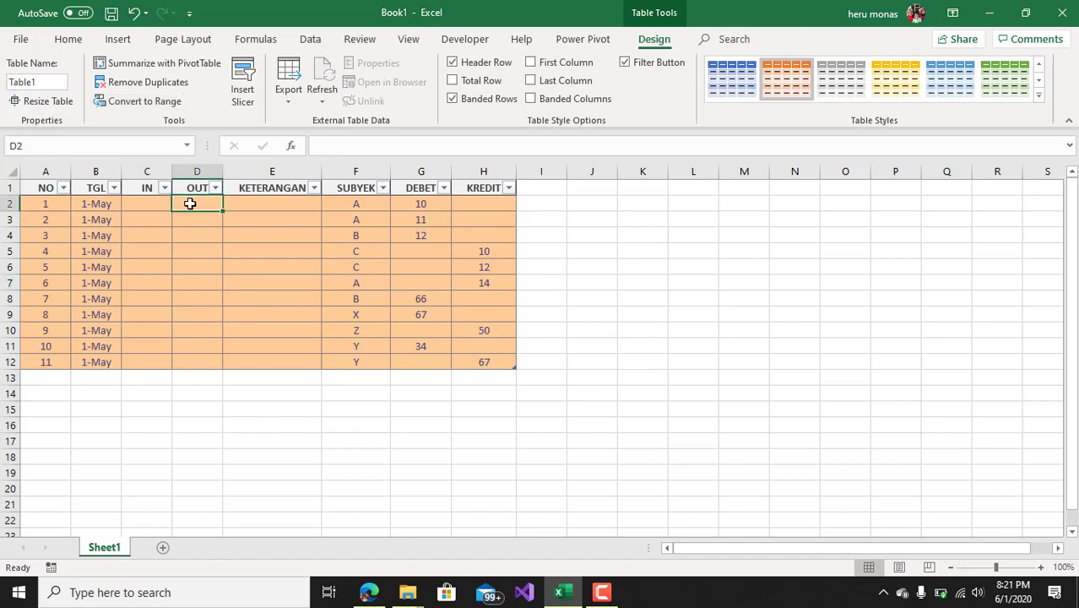
Load the pasted table into the Power Query Editor as a new query from the table range
{"action": "left_click", "coordinate": [347, 241]}
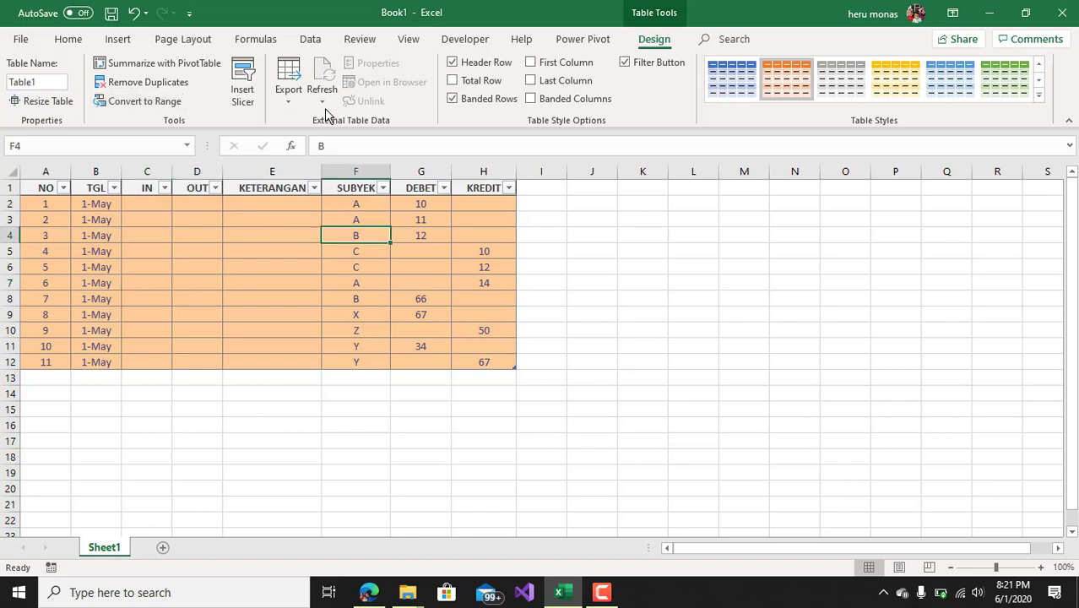
{"action": "left_click", "coordinate": [312, 42]}
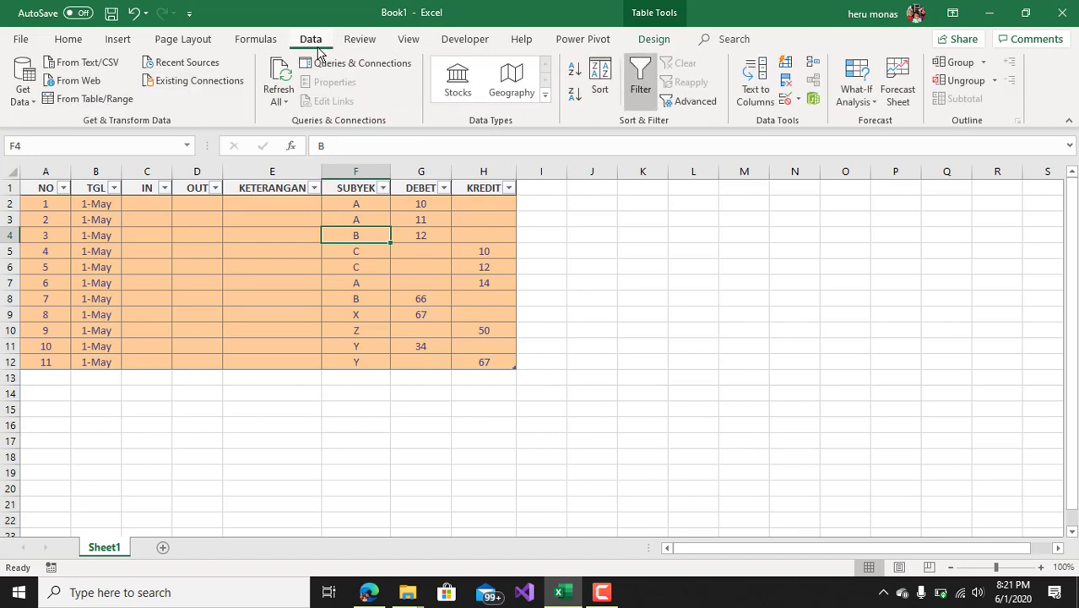
{"action": "left_click", "coordinate": [97, 101]}
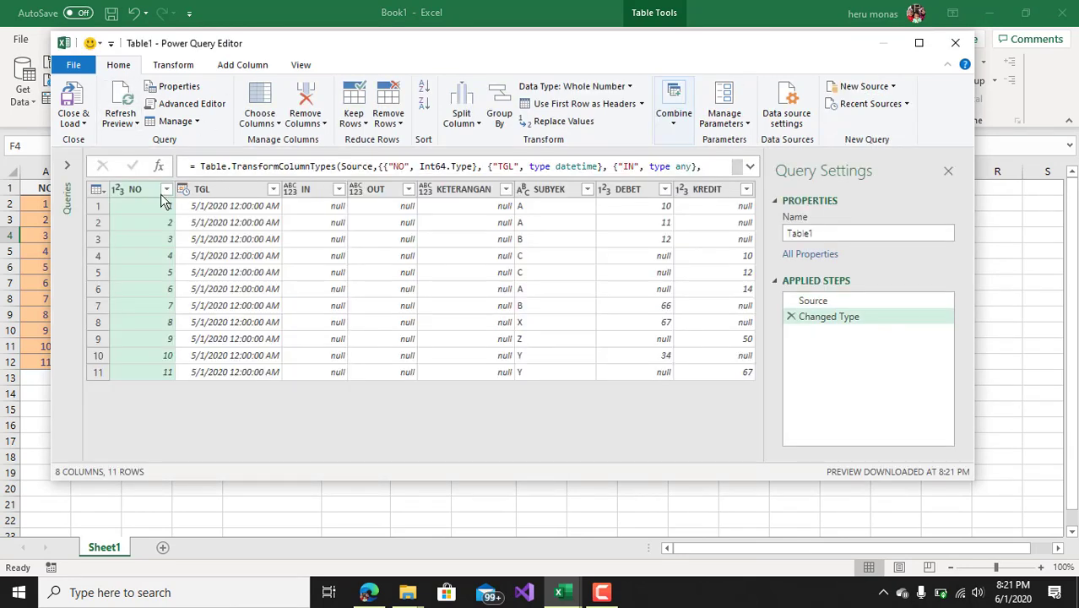
Expand the query list and duplicate the Table1 query
{"action": "left_click", "coordinate": [67, 166]}
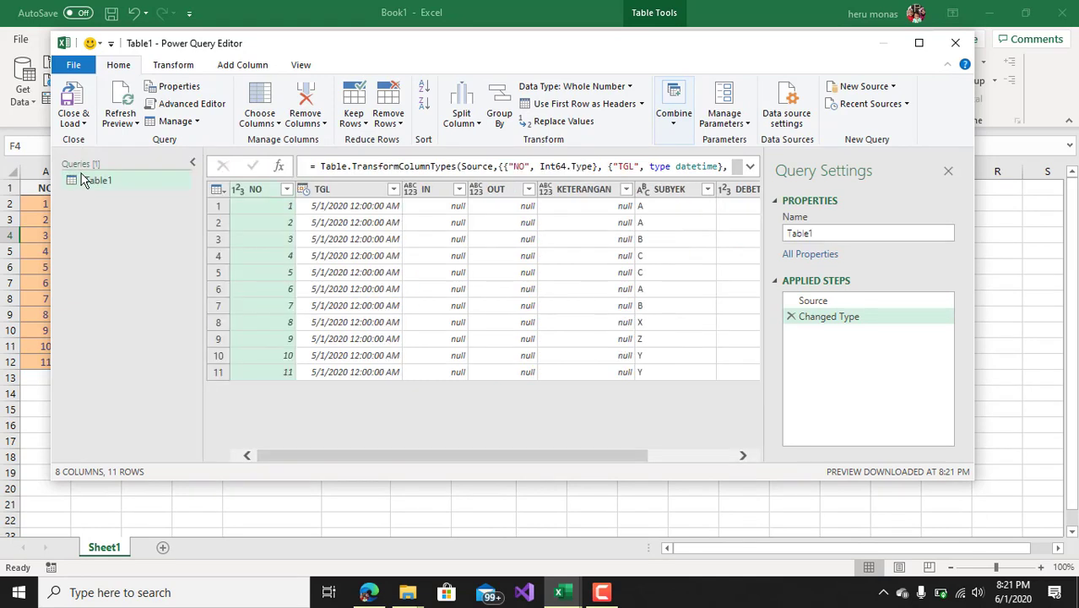
{"action": "right_click", "coordinate": [87, 185]}
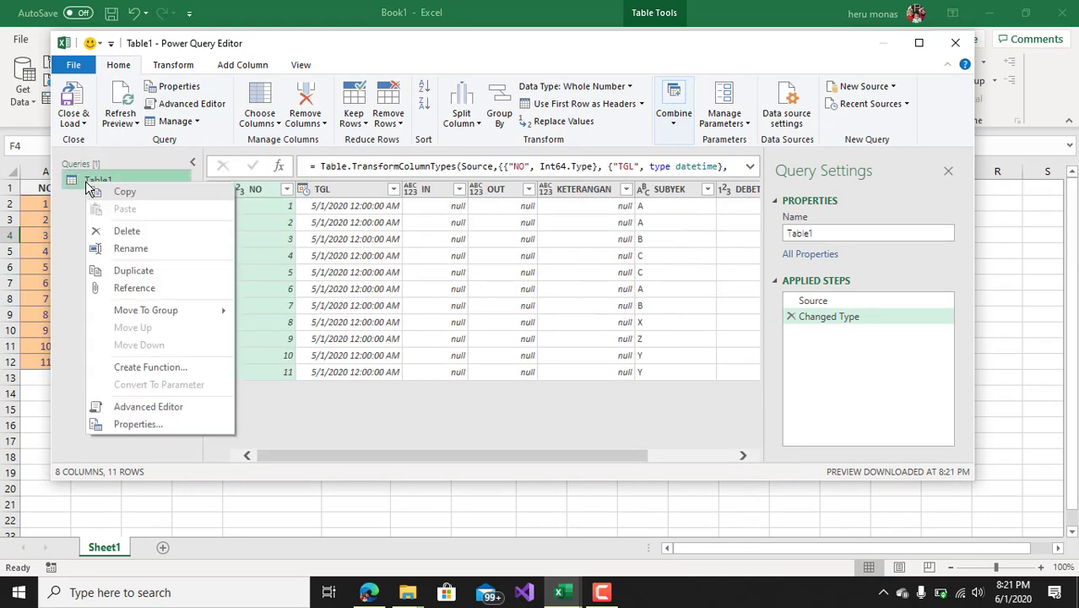
{"action": "left_click", "coordinate": [135, 271]}
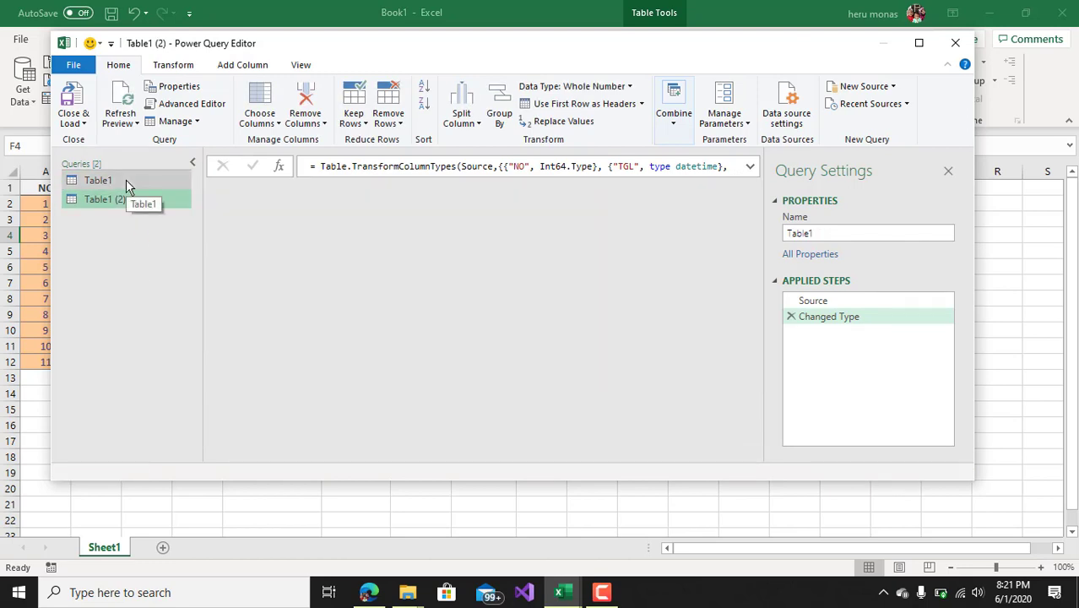
Rename the original Table1 query as K
{"action": "left_click", "coordinate": [126, 179]}
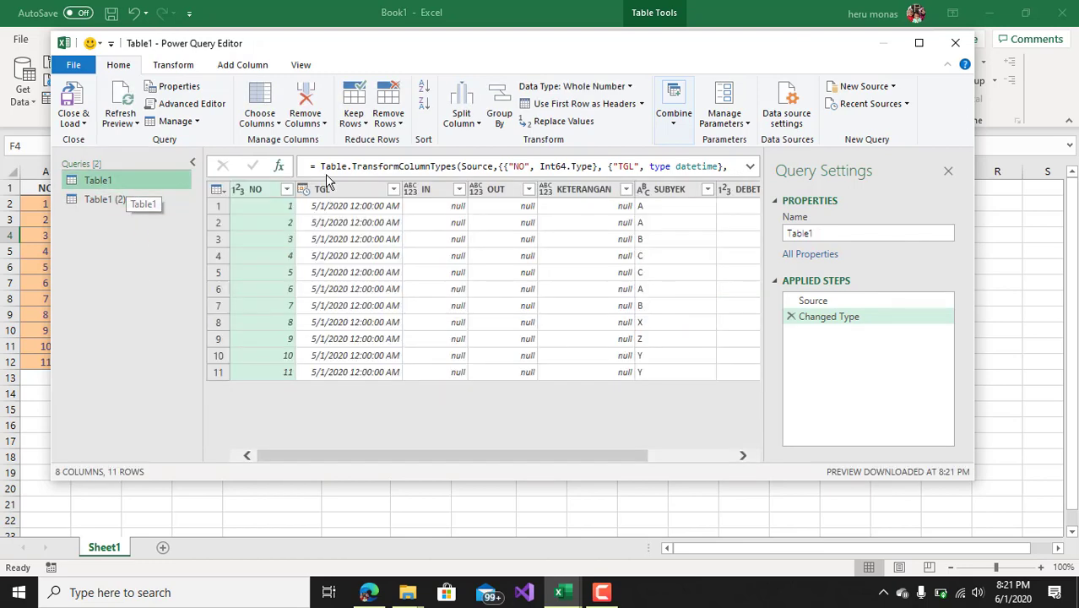
{"action": "left_click", "coordinate": [843, 233]}
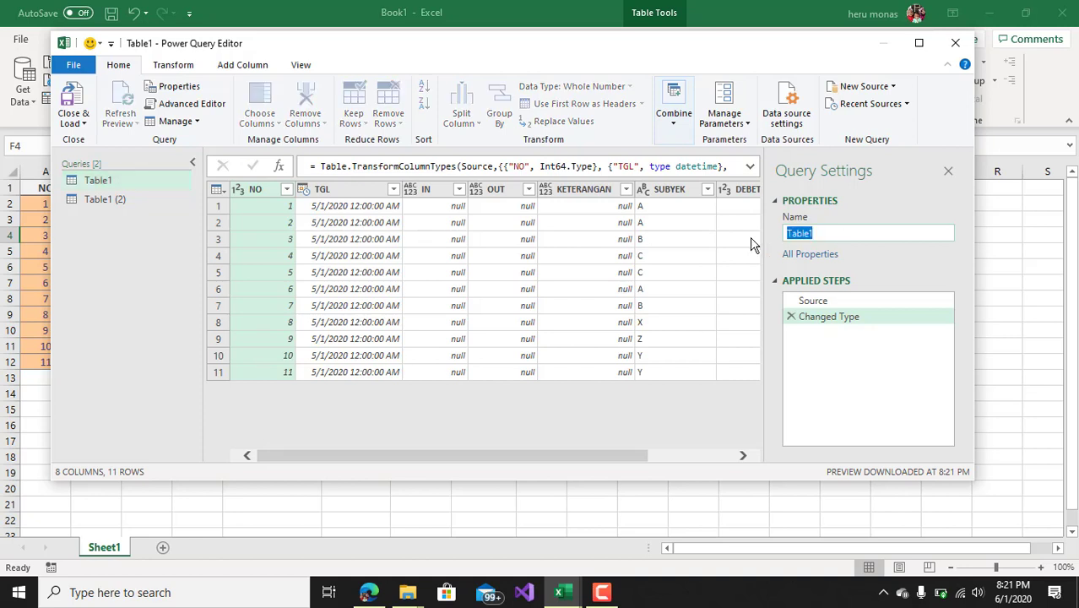
{"action": "type", "text": "K"}
{"action": "key", "text": "Return"}
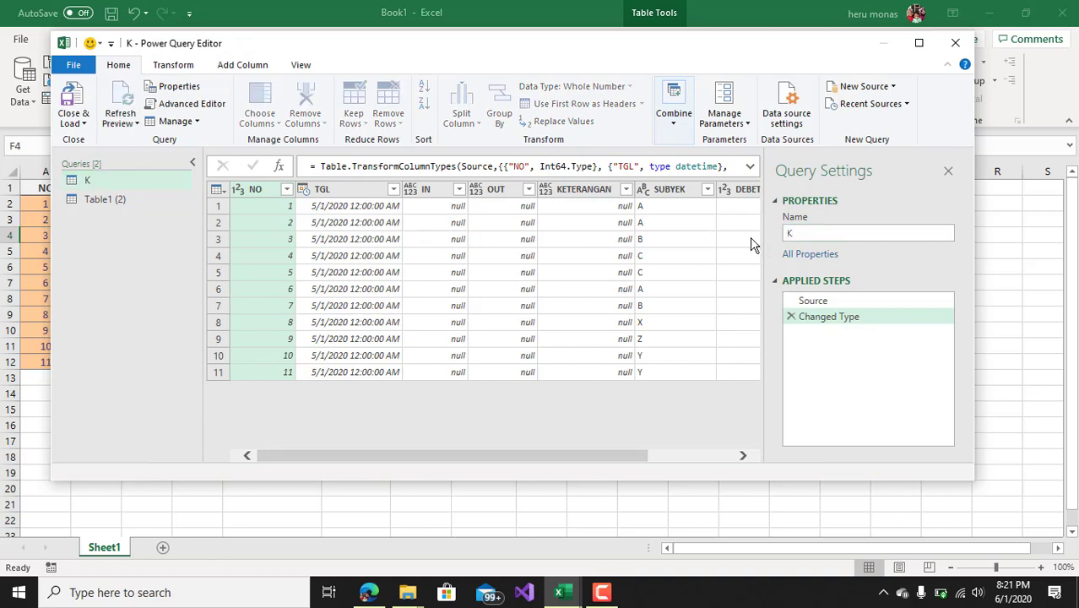
Rename the duplicated query Table1 (2) as D
{"action": "left_click", "coordinate": [118, 199]}
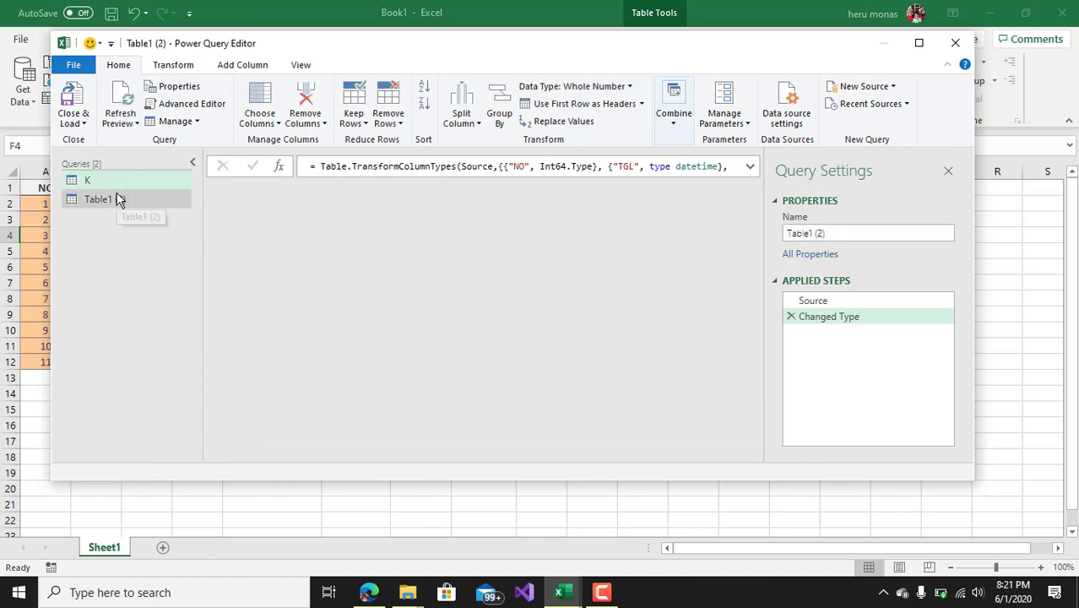
{"action": "right_click", "coordinate": [118, 199]}
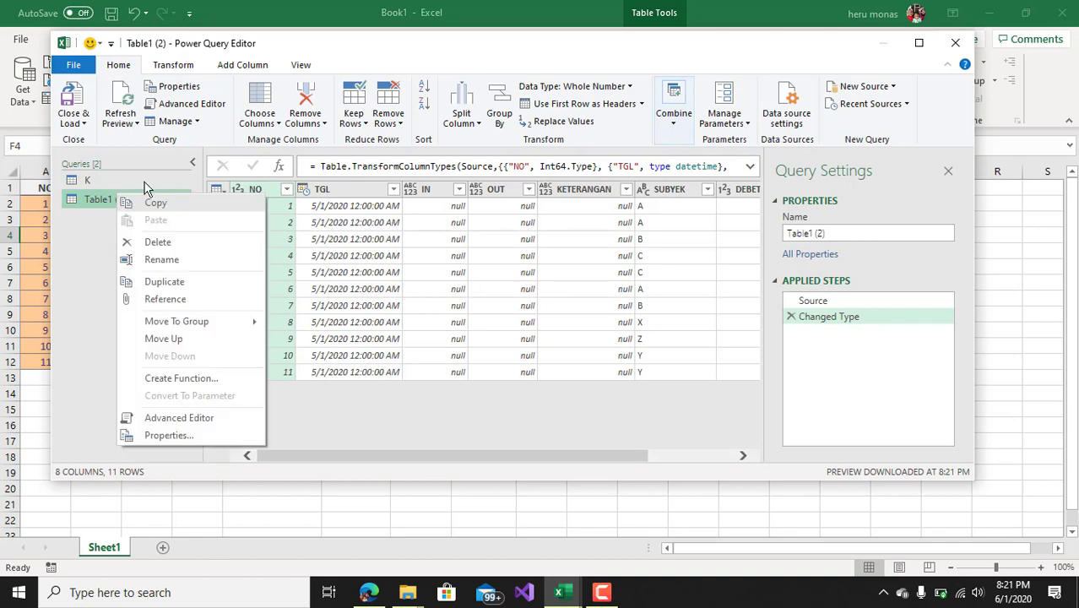
{"action": "left_click", "coordinate": [832, 236]}
{"action": "key", "text": "ctrl+a"}
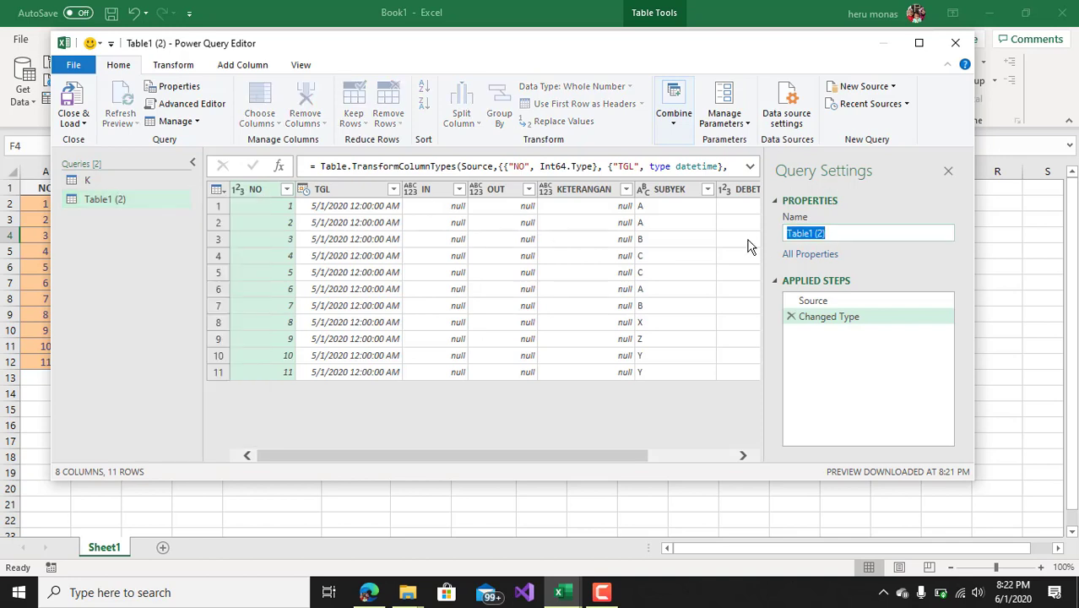
{"action": "type", "text": "D"}
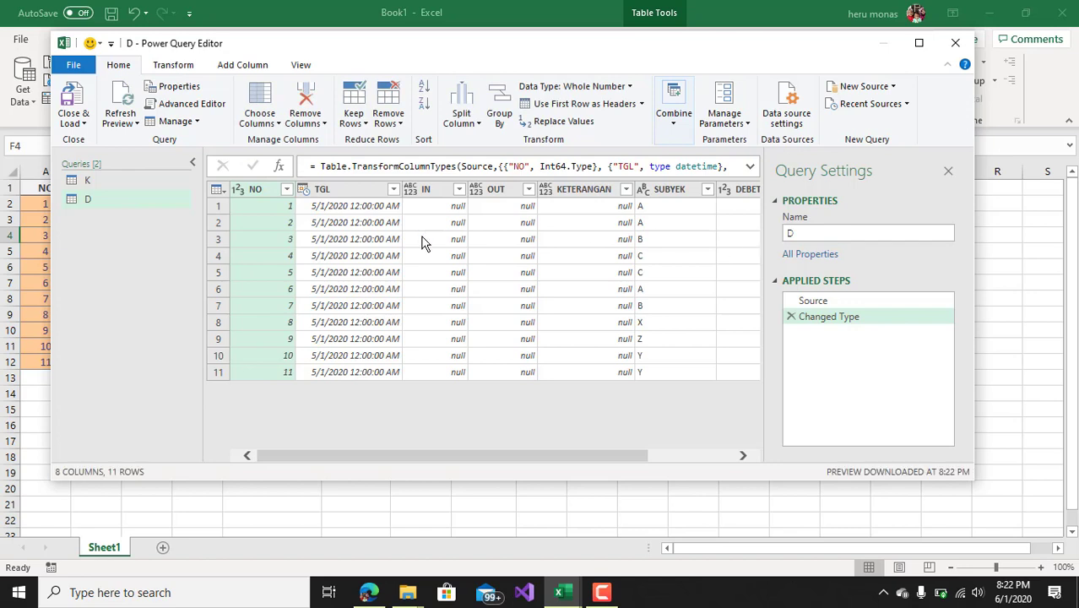
Filter the KREDIT column of query K to exclude null values
{"action": "left_click", "coordinate": [155, 183]}
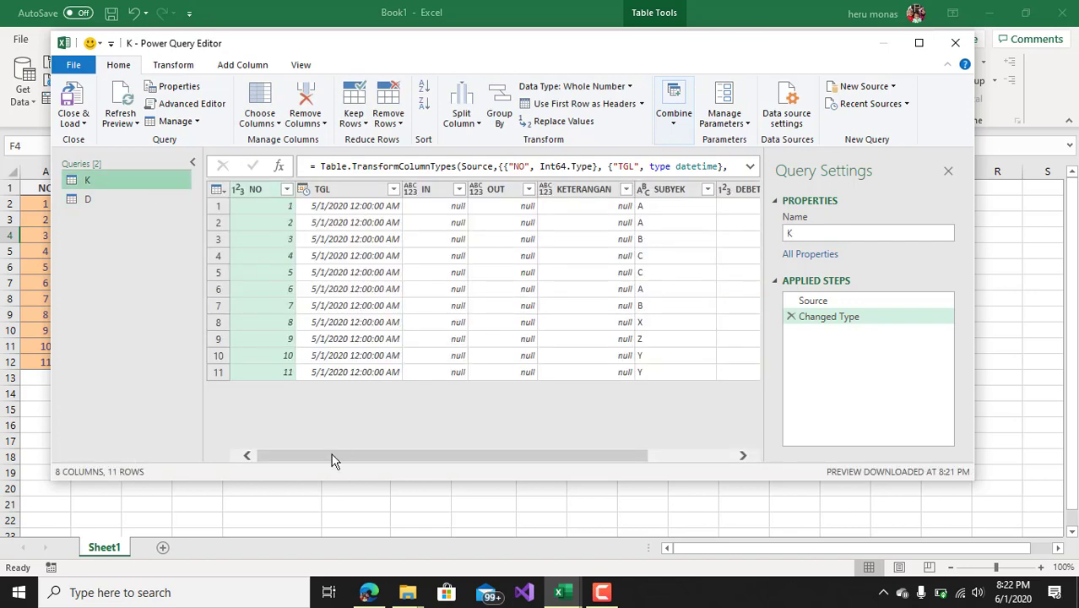
{"action": "left_click_drag", "start_coordinate": [331, 454], "coordinate": [506, 461]}
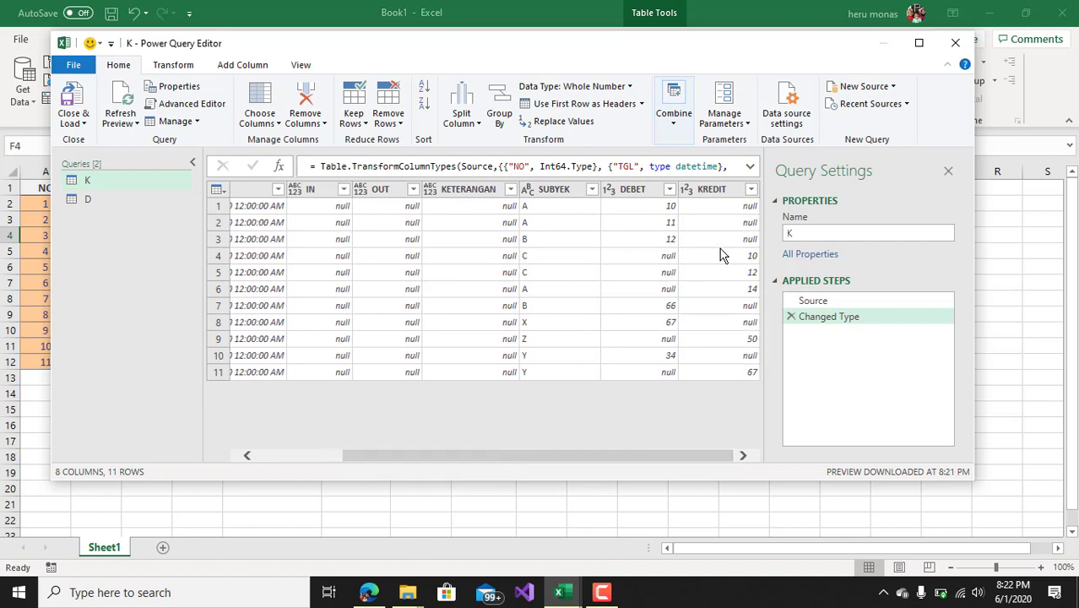
{"action": "left_click", "coordinate": [752, 191]}
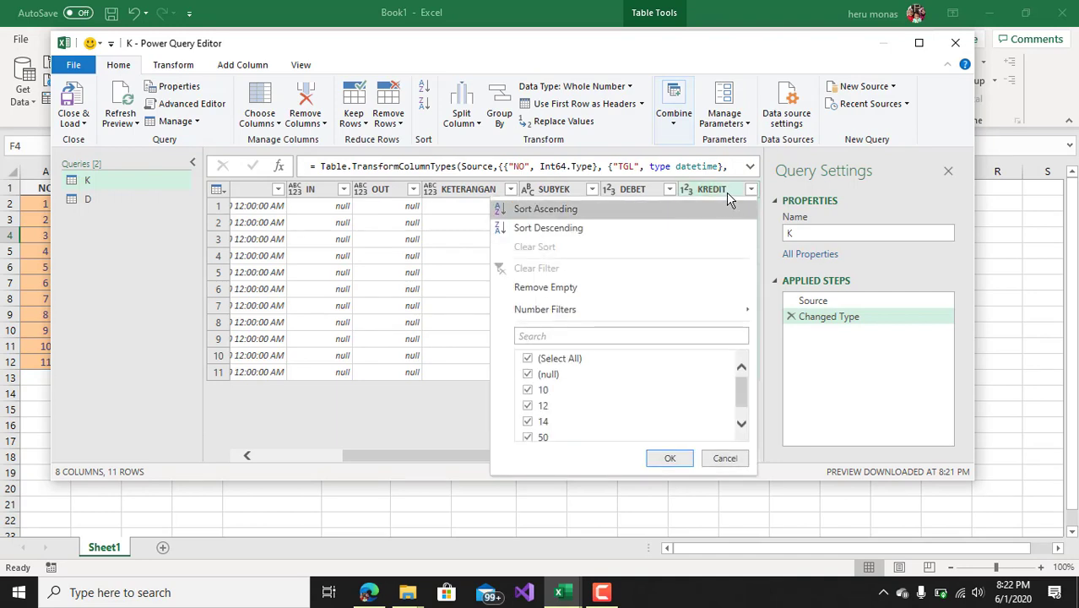
{"action": "left_click", "coordinate": [528, 376]}
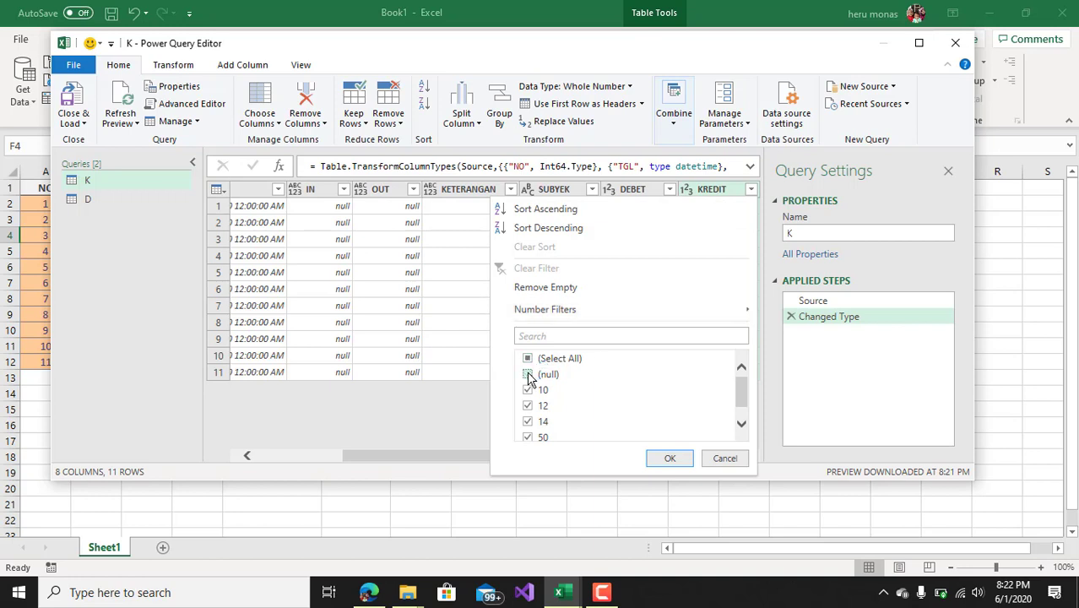
{"action": "left_click", "coordinate": [667, 460]}
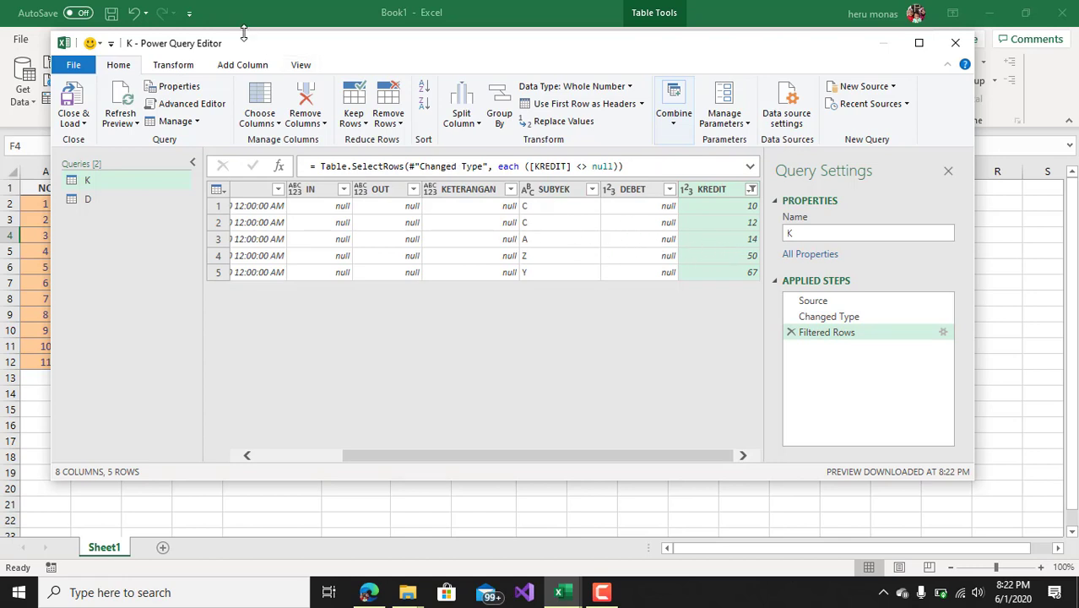
Add an index column starting from 1 to query K
{"action": "left_click", "coordinate": [226, 67]}
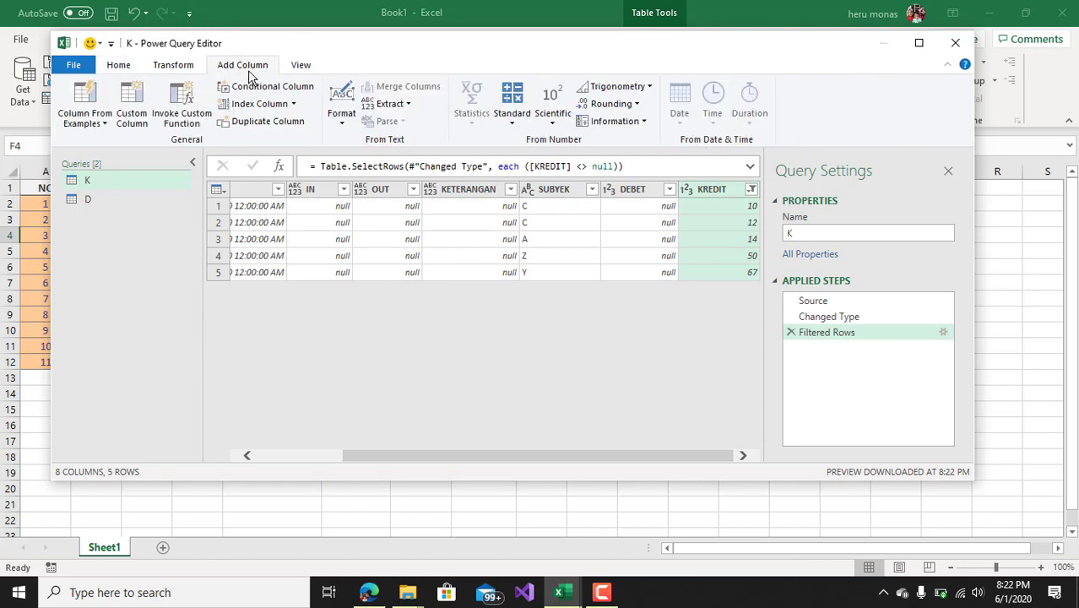
{"action": "left_click", "coordinate": [293, 104]}
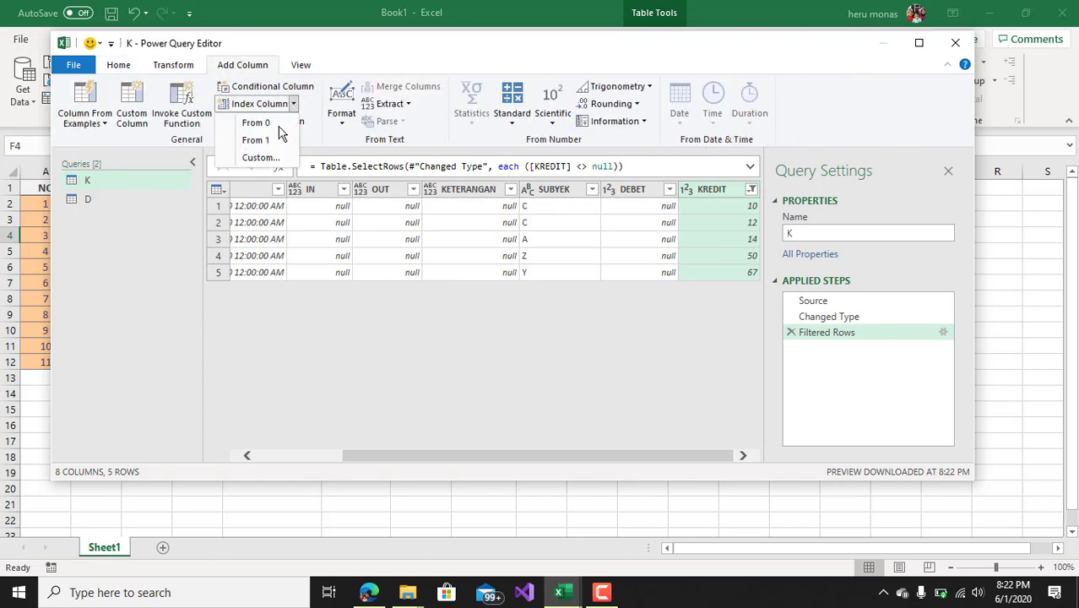
{"action": "left_click", "coordinate": [268, 142]}
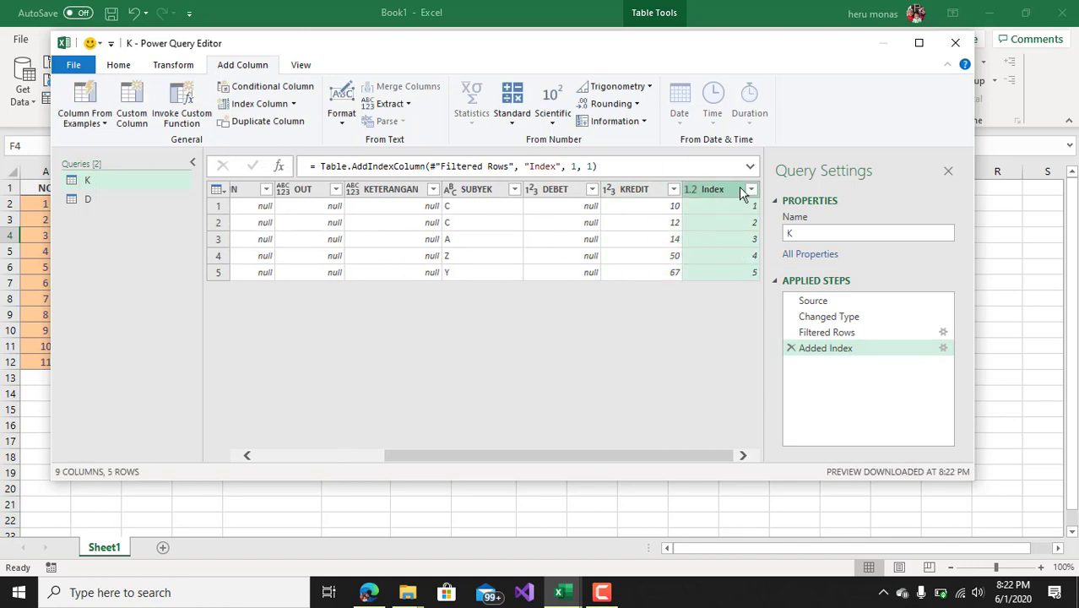
Filter the DEBET column of query D to exclude null values
{"action": "left_click", "coordinate": [152, 199]}
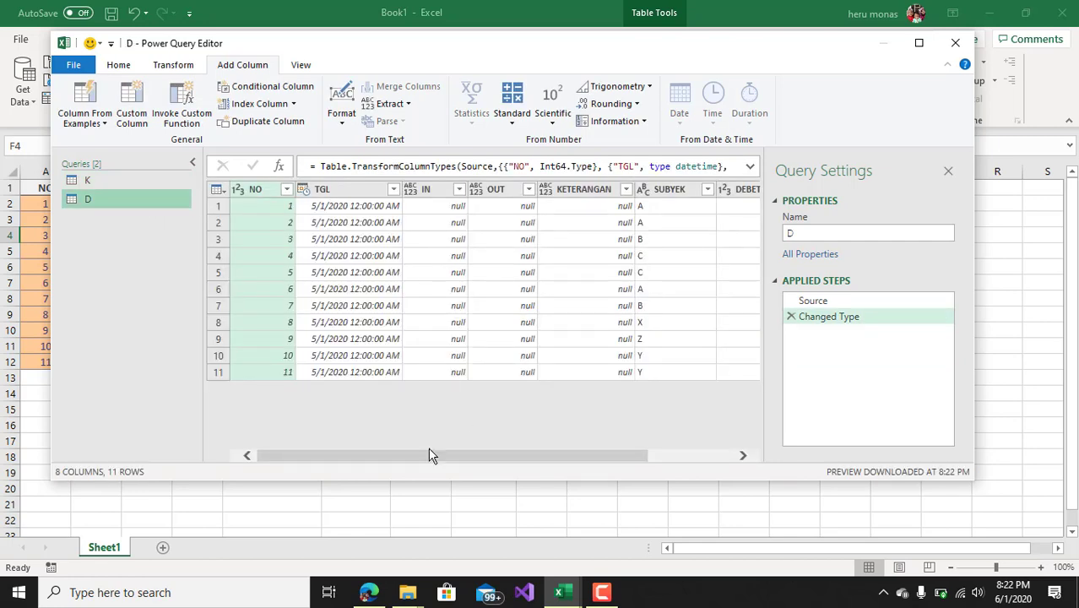
{"action": "left_click_drag", "start_coordinate": [432, 456], "coordinate": [615, 457]}
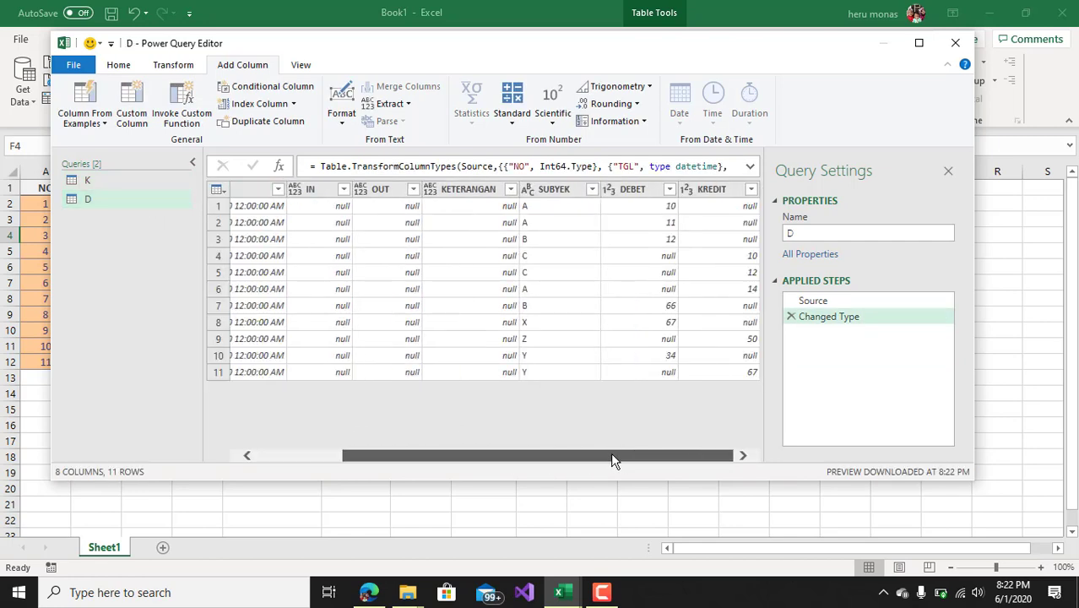
{"action": "left_click", "coordinate": [671, 195]}
{"action": "left_click", "coordinate": [670, 194]}
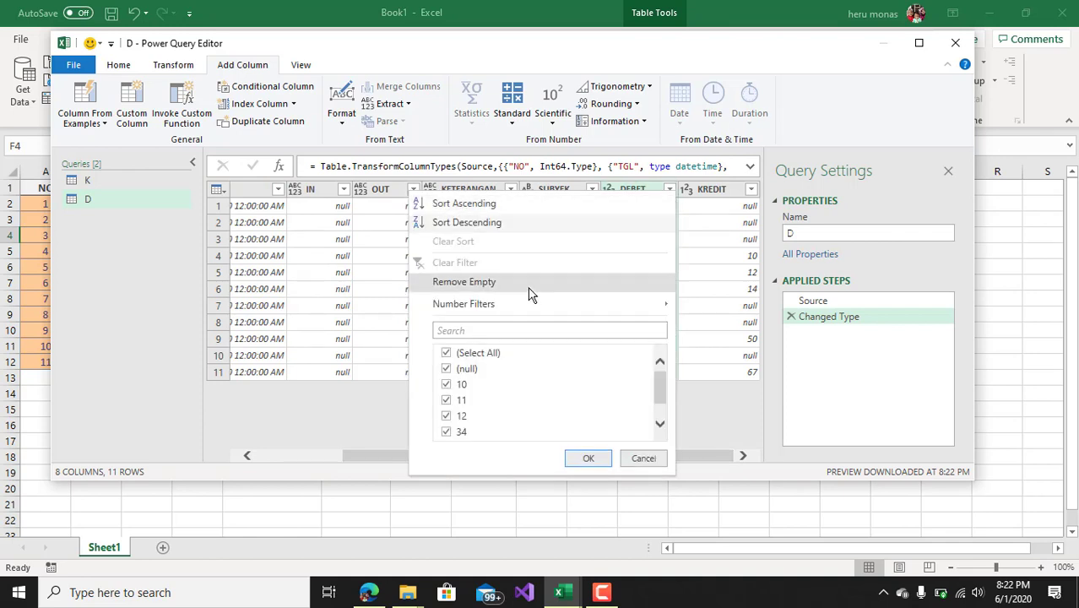
{"action": "left_click", "coordinate": [447, 370]}
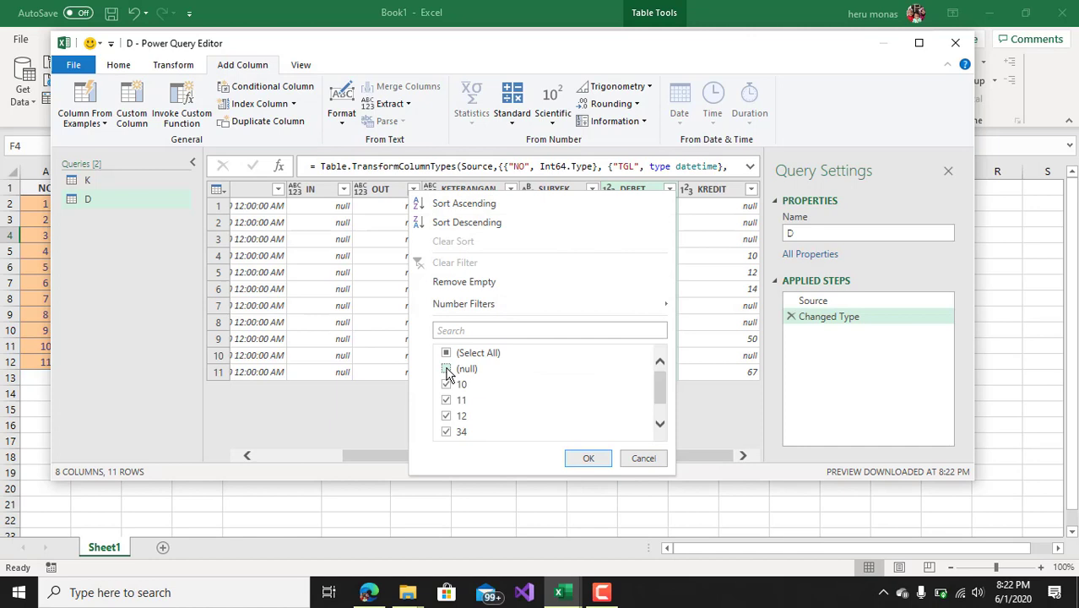
{"action": "left_click", "coordinate": [588, 459]}
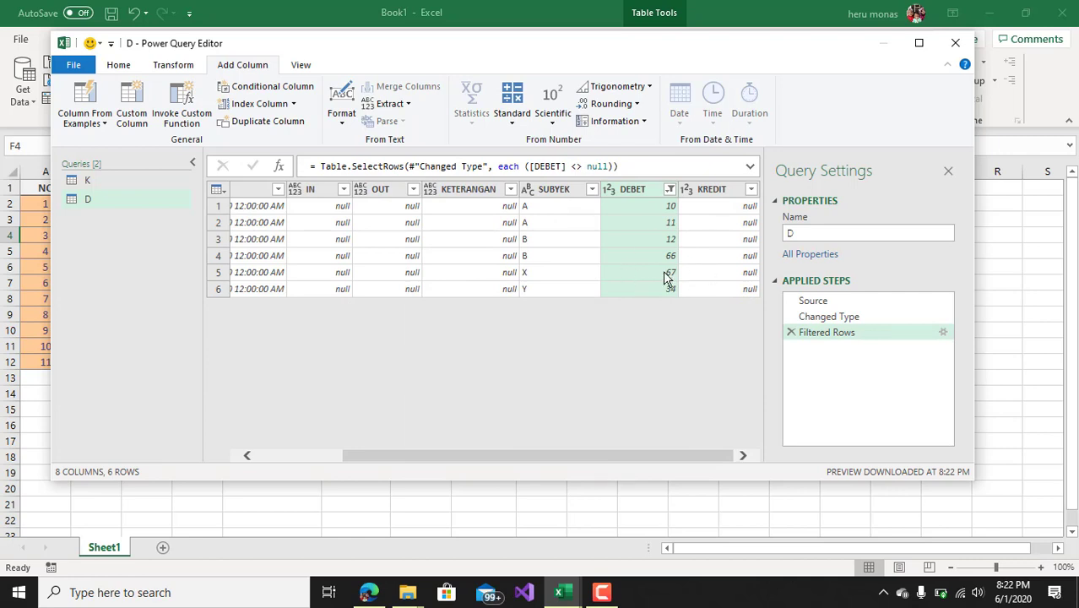
Add an index column starting from 1 to query D and keep that query selected
{"action": "left_click", "coordinate": [293, 104]}
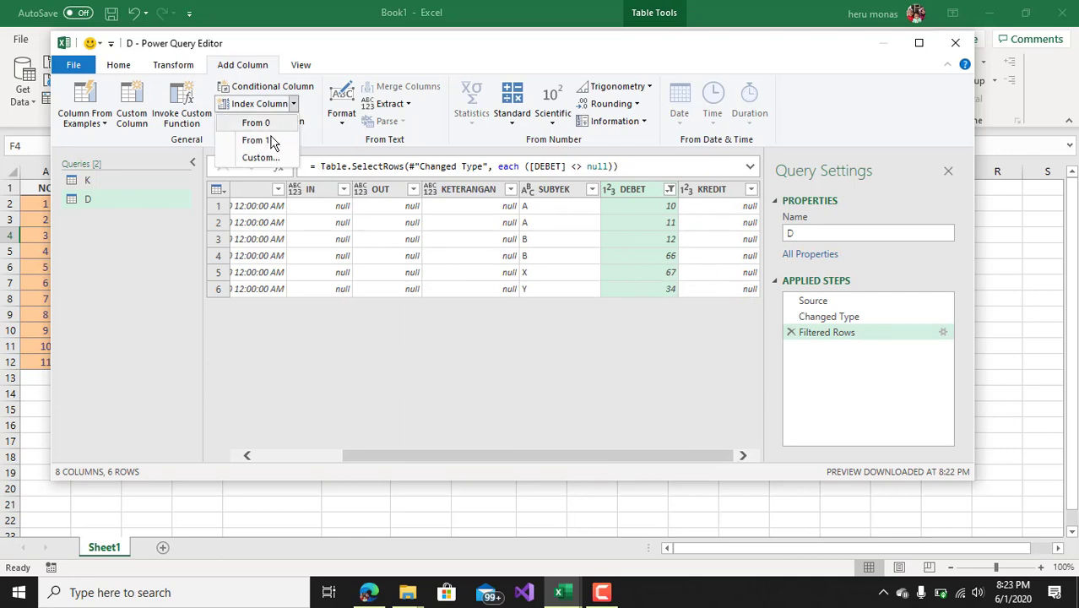
{"action": "left_click", "coordinate": [272, 140]}
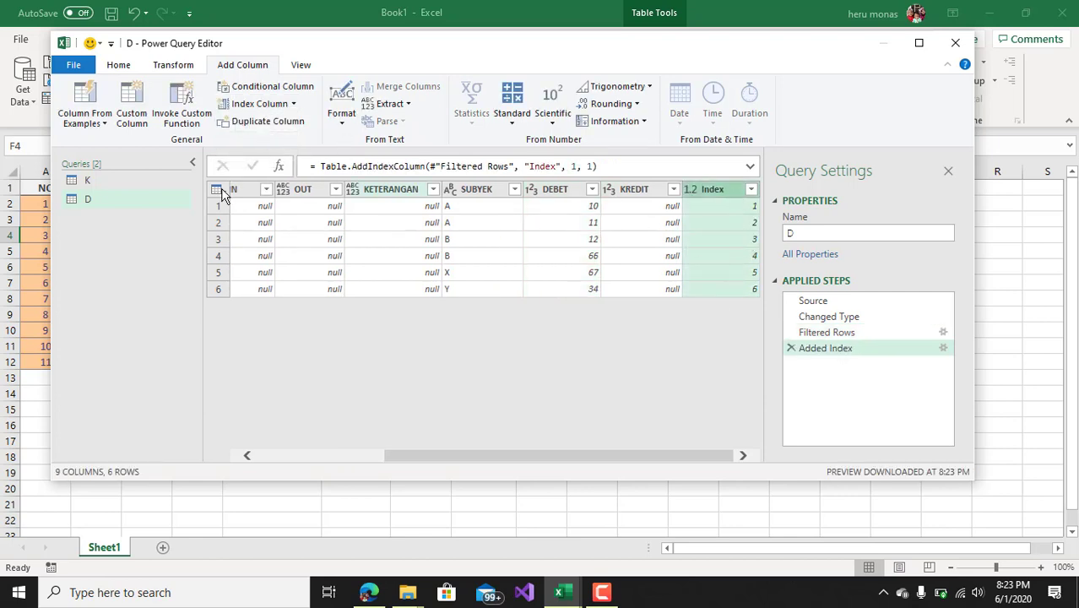
{"action": "left_click", "coordinate": [161, 199]}
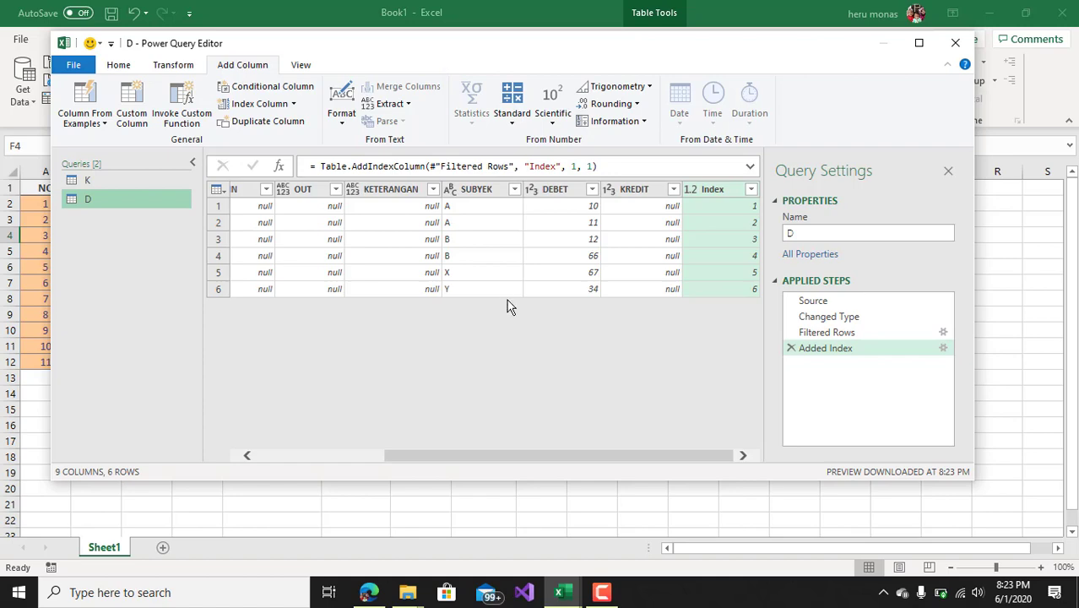
Check the IN and OUT code rules in the Facebook post in the browser, and return to the Power Query Editor
{"action": "left_click", "coordinate": [370, 593]}
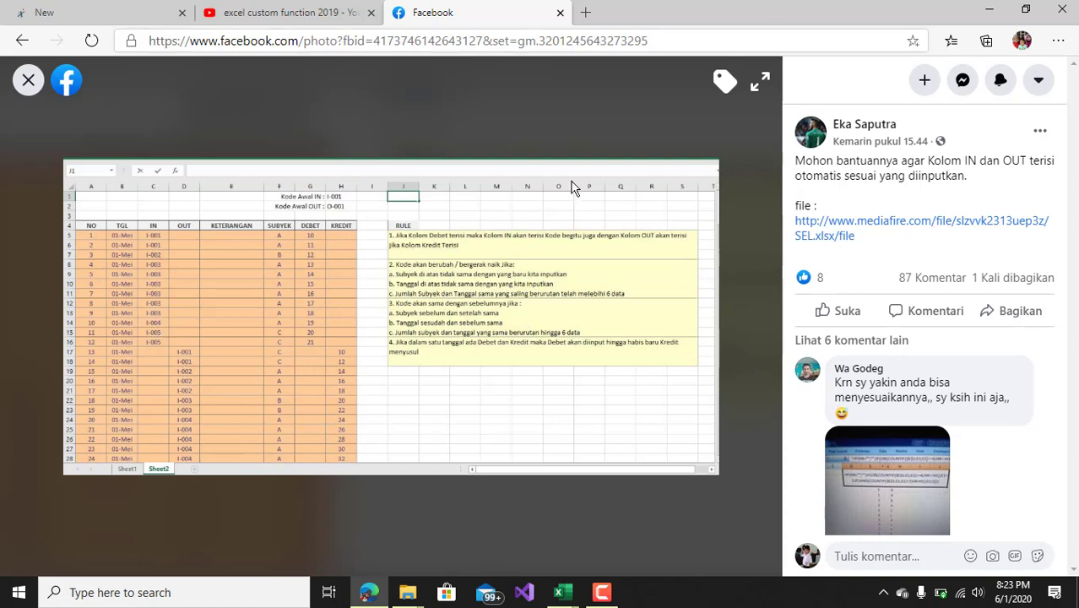
{"action": "mouse_move", "coordinate": [564, 588]}
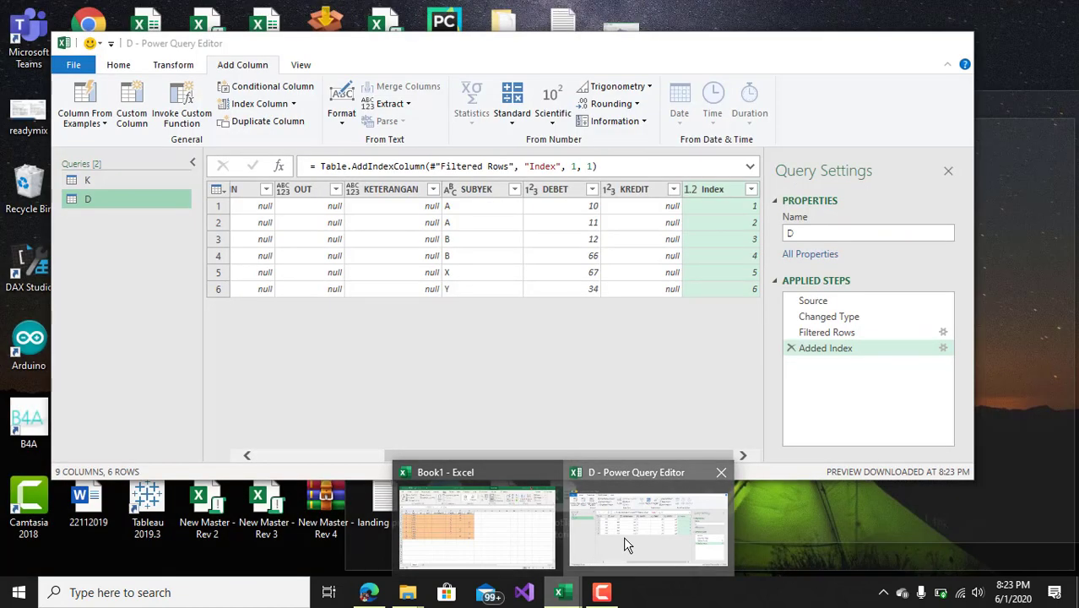
{"action": "left_click", "coordinate": [625, 545]}
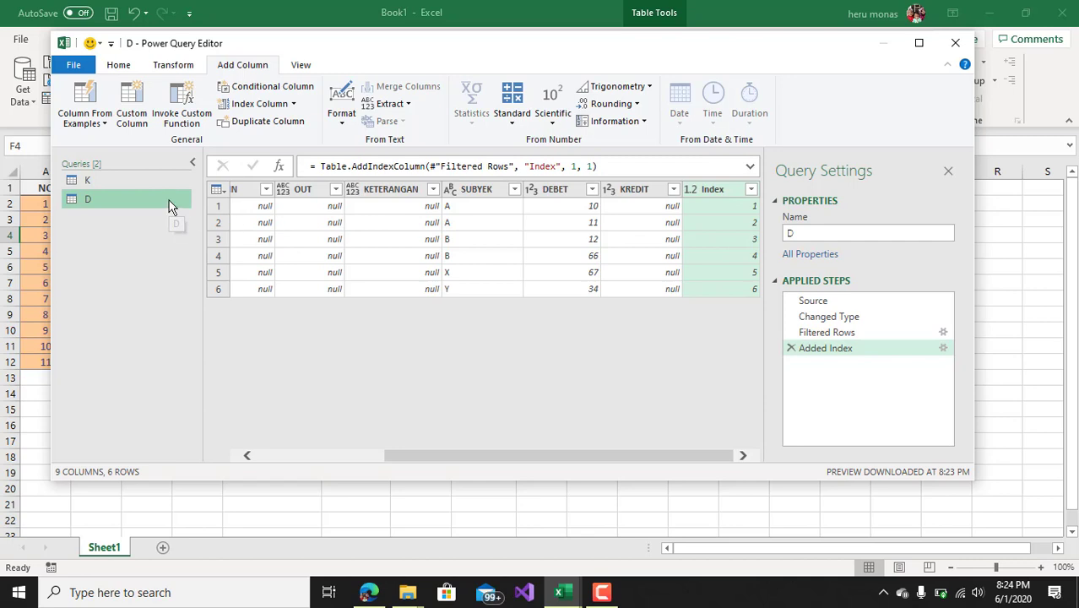
Append query K to query D within the existing query, using the two-table option
{"action": "left_click", "coordinate": [131, 65]}
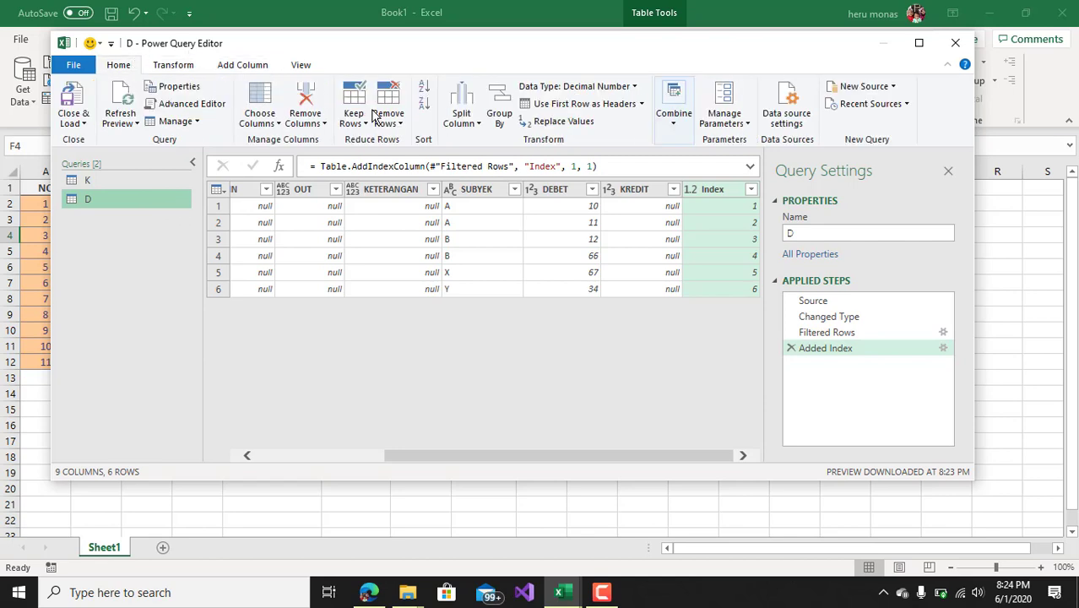
{"action": "left_click", "coordinate": [674, 106]}
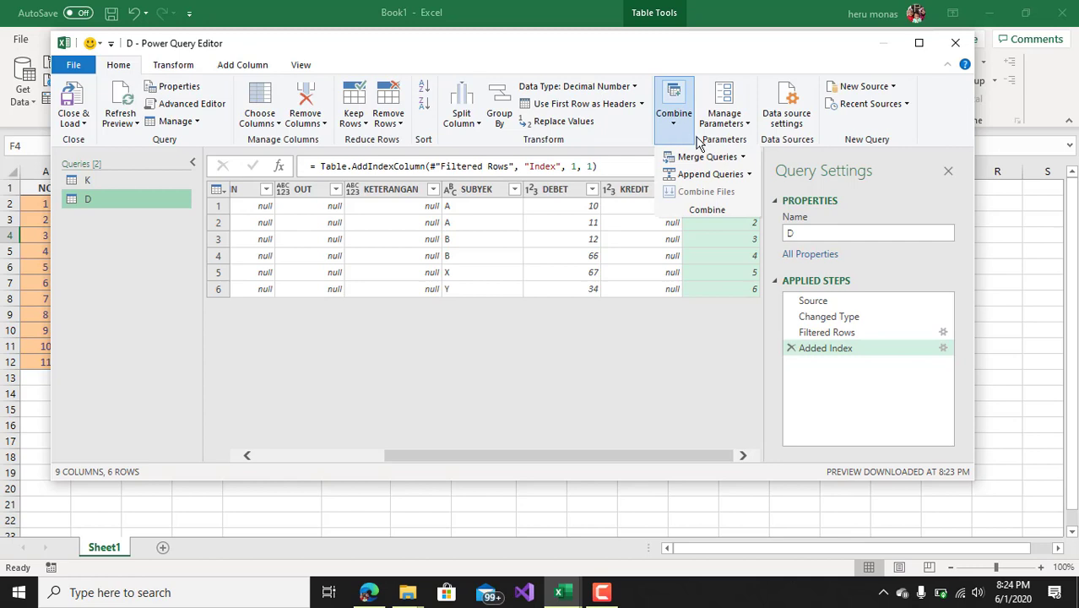
{"action": "left_click", "coordinate": [748, 175]}
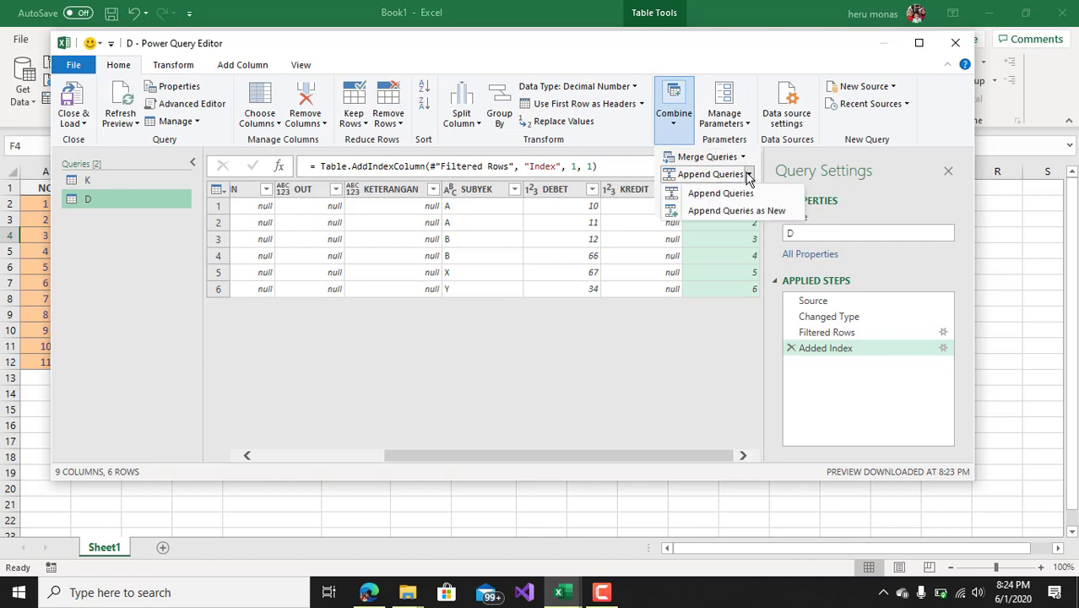
{"action": "left_click", "coordinate": [721, 194]}
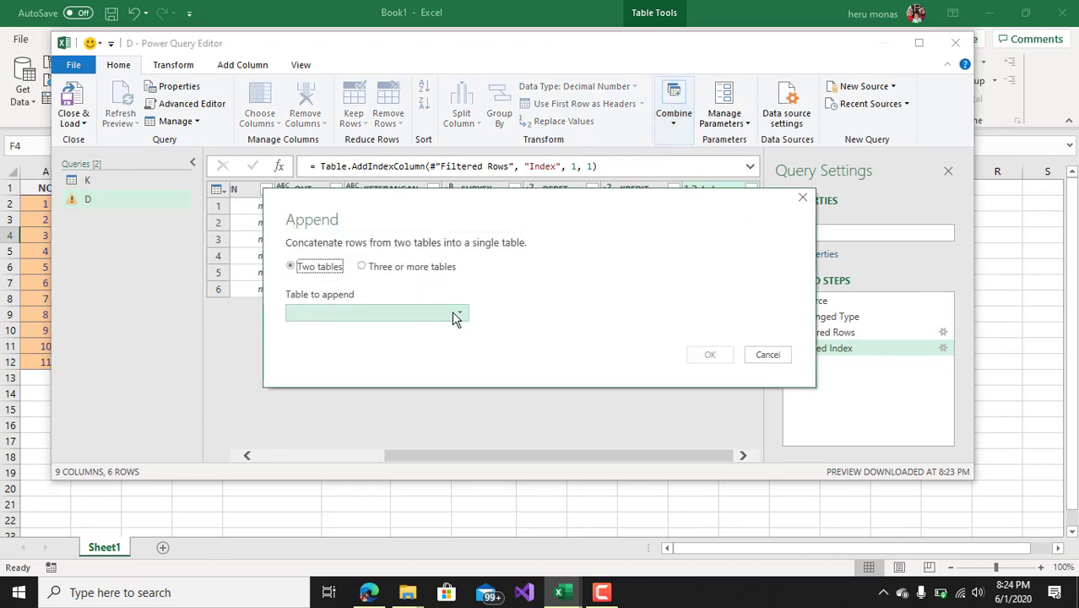
{"action": "left_click", "coordinate": [454, 315]}
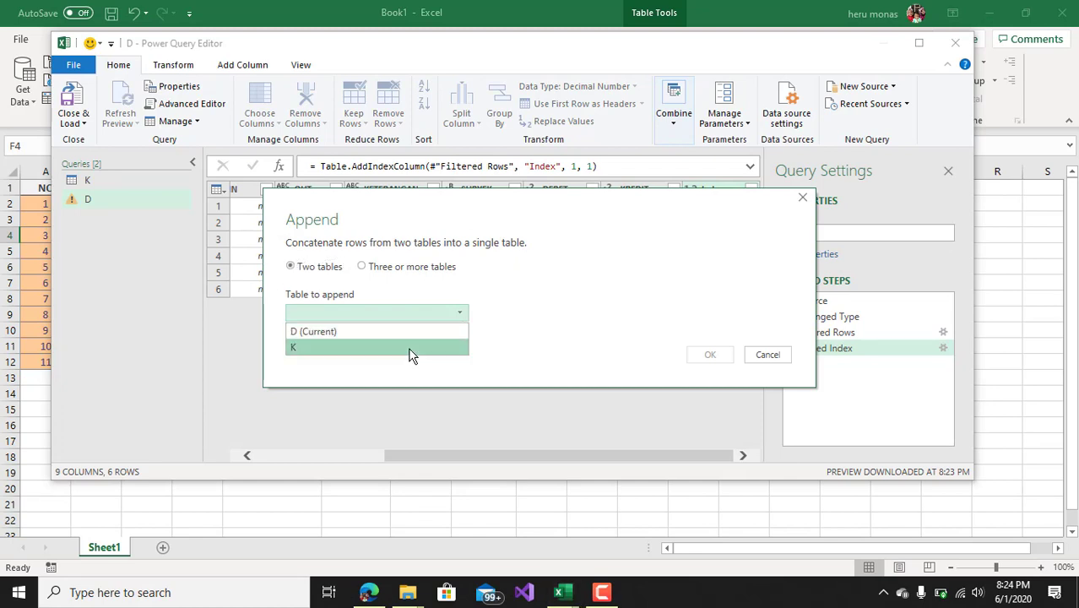
{"action": "left_click", "coordinate": [412, 355]}
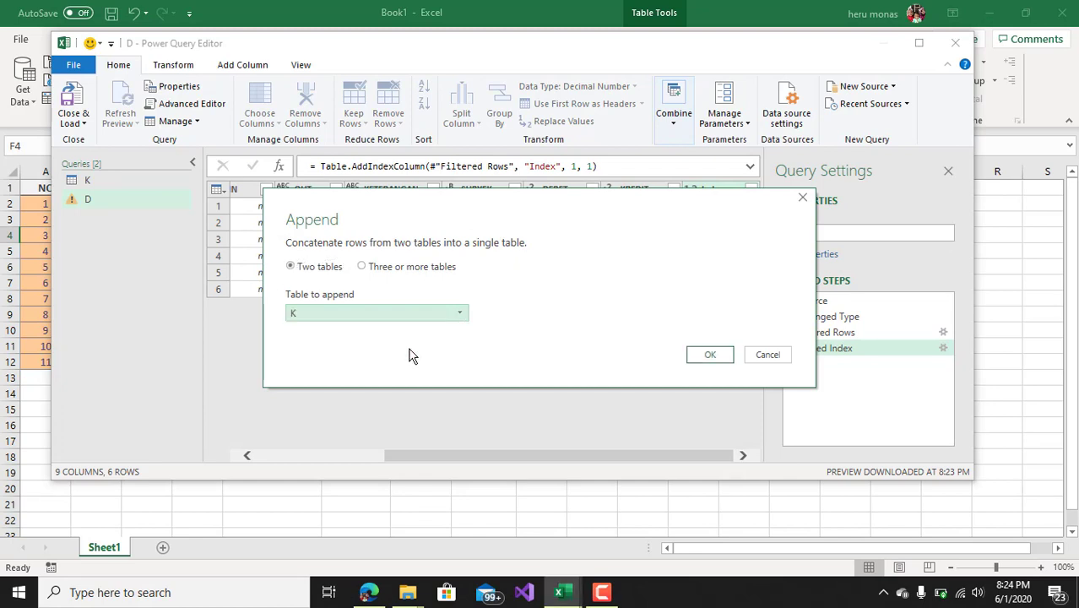
{"action": "left_click", "coordinate": [725, 359]}
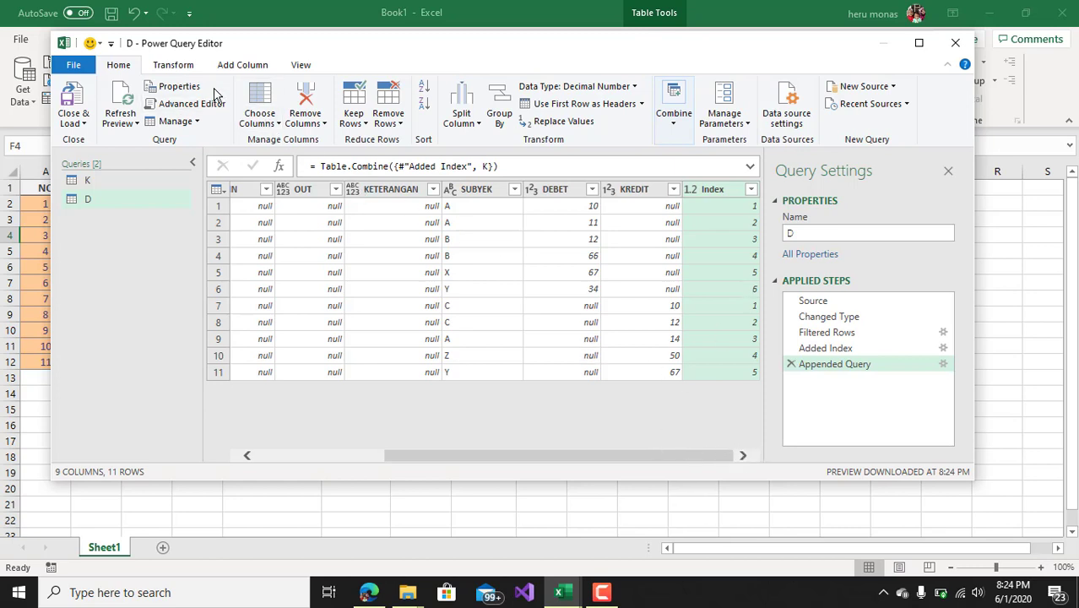
Start a custom column in query D and name it Code
{"action": "left_click", "coordinate": [245, 65]}
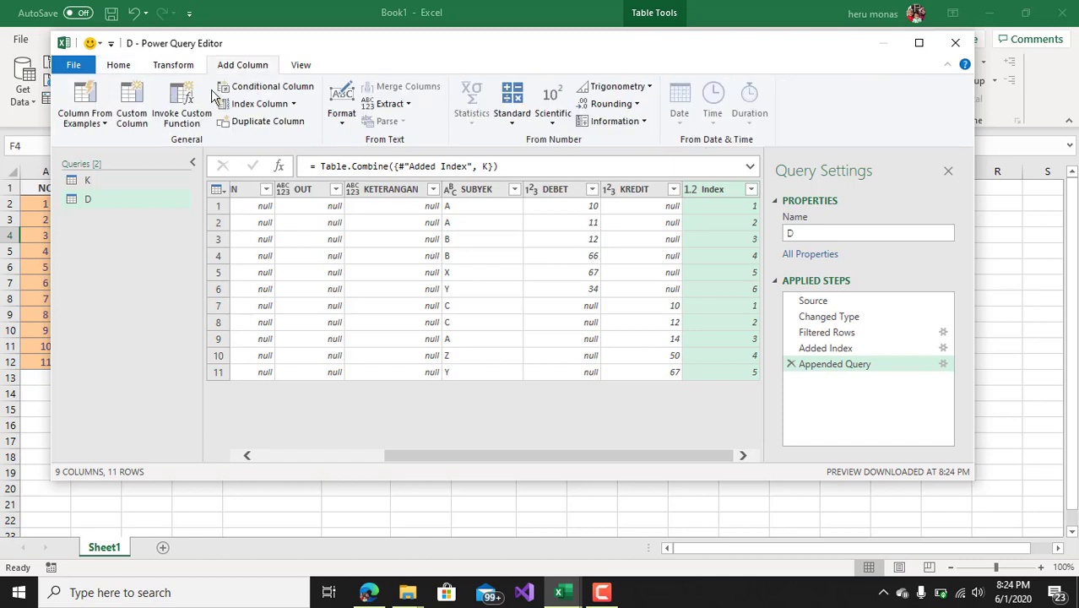
{"action": "left_click", "coordinate": [146, 124]}
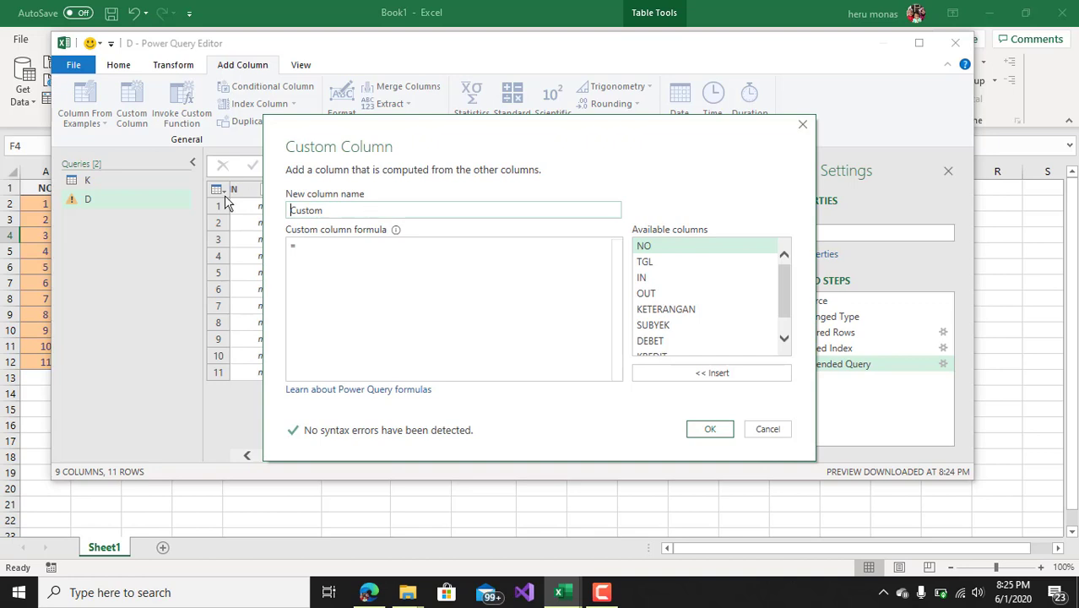
{"action": "left_click_drag", "start_coordinate": [345, 207], "coordinate": [188, 216]}
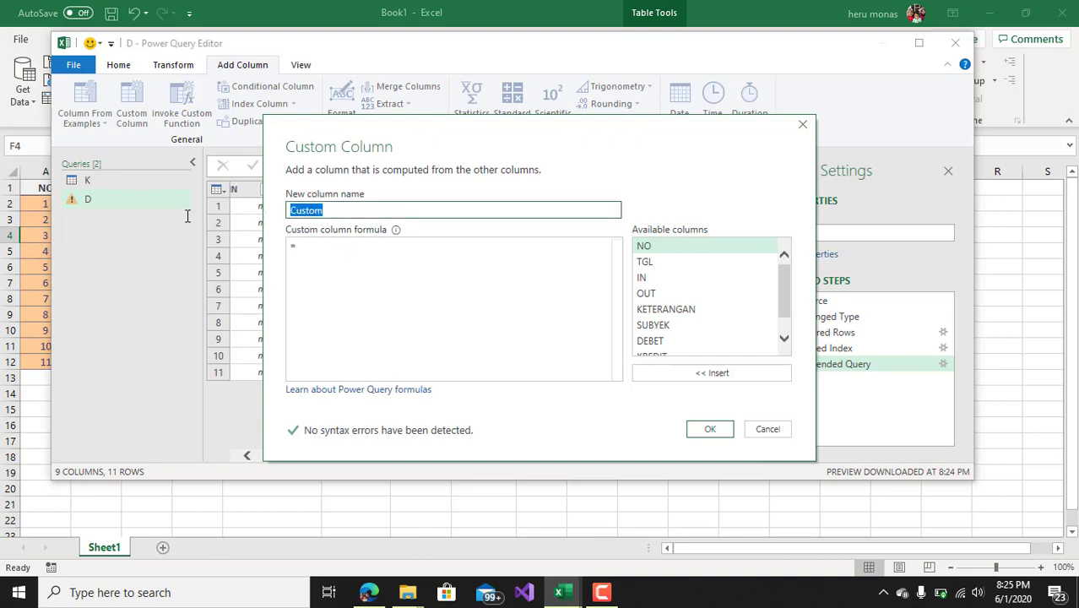
{"action": "type", "text": "Code"}
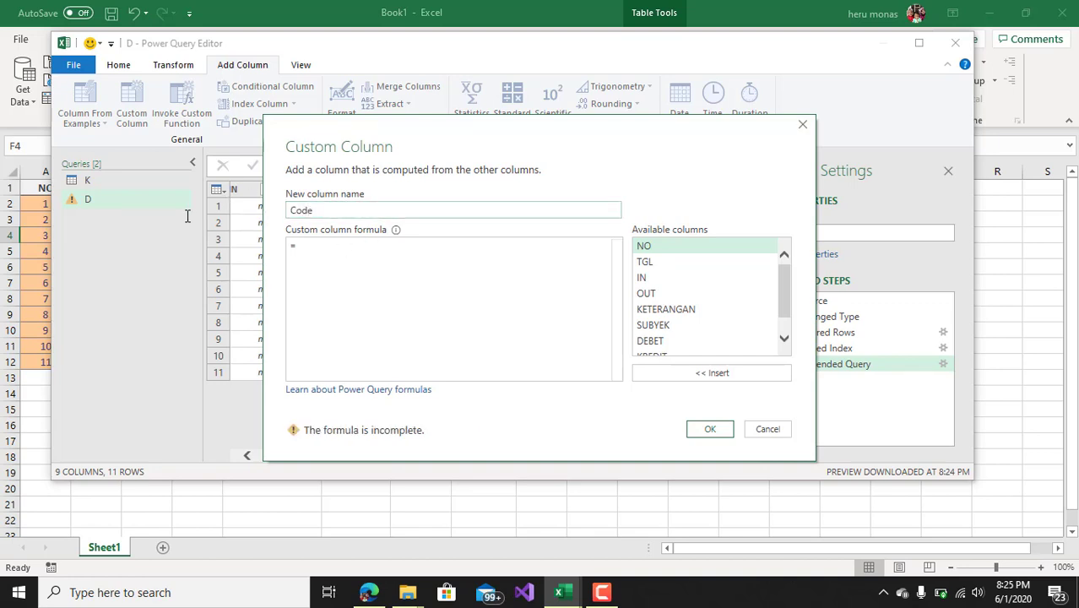
Define the Code column with the formula Text.PadStart([Index],3,"0") and add it to query D
{"action": "left_click", "coordinate": [312, 253]}
{"action": "type", "text": "Text"}
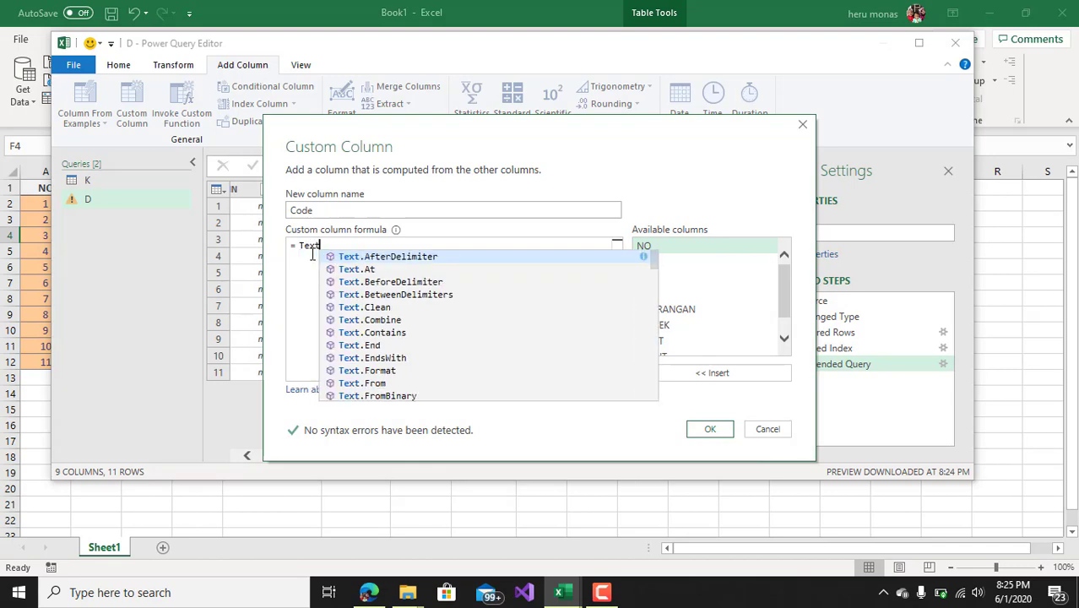
{"action": "type", "text": ".pad"}
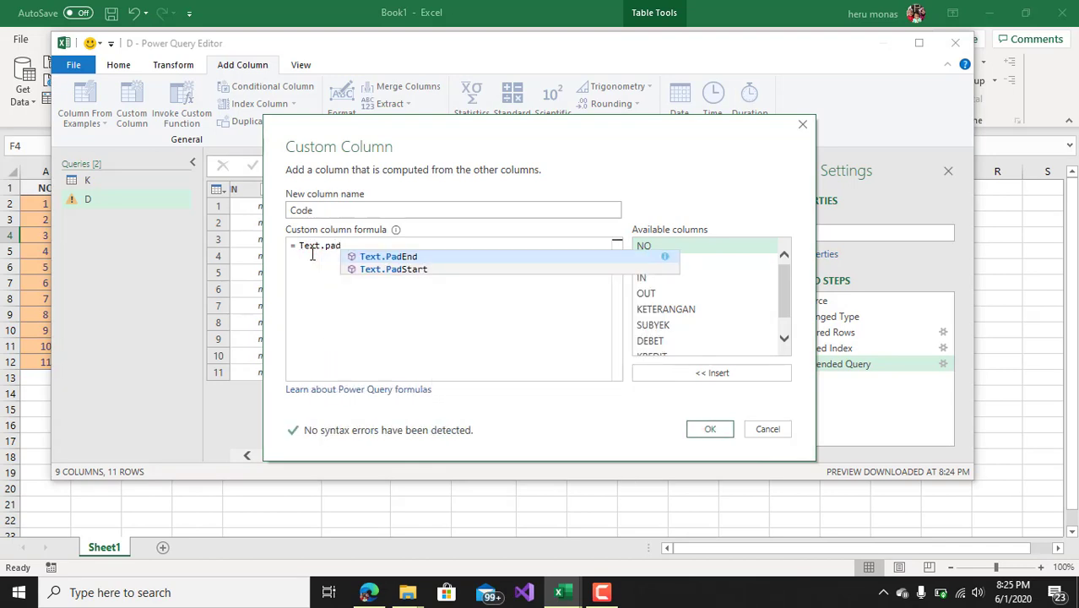
{"action": "key", "text": "Down"}
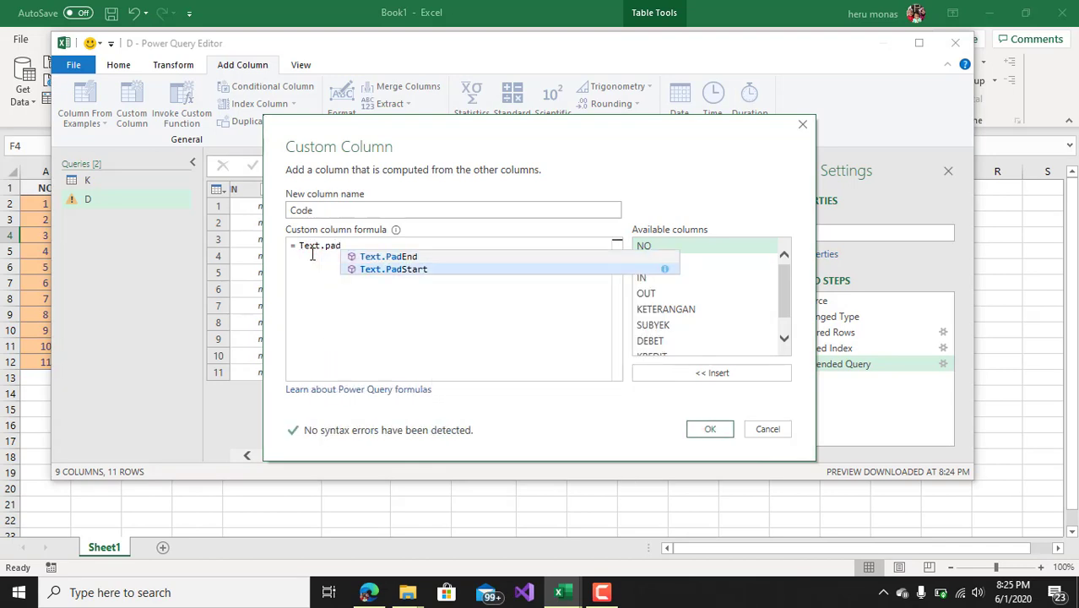
{"action": "key", "text": "Tab"}
{"action": "type", "text": "("}
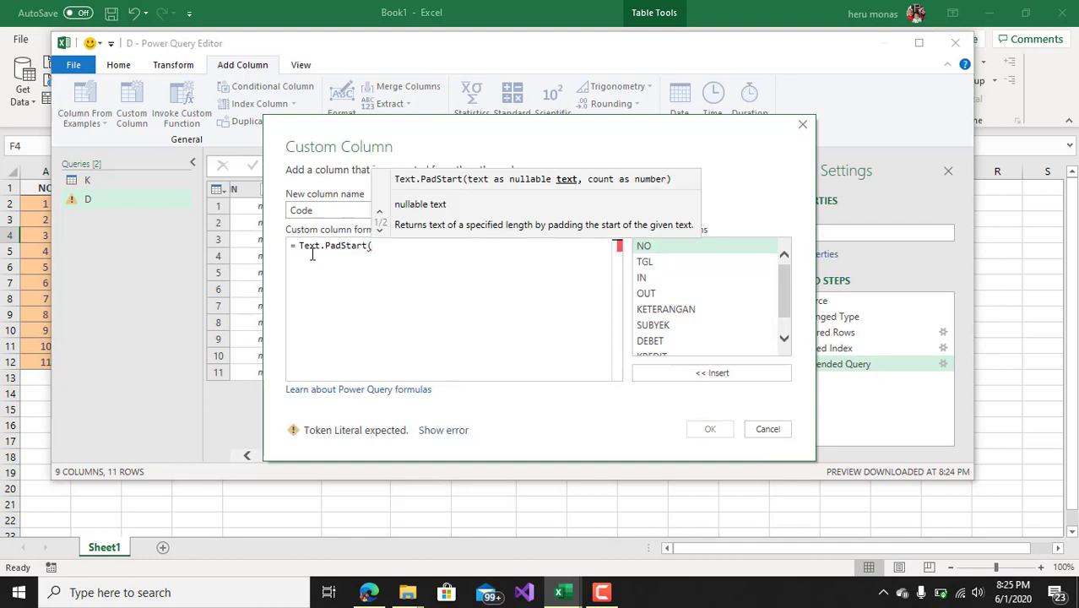
{"action": "left_click_drag", "start_coordinate": [786, 282], "coordinate": [714, 350]}
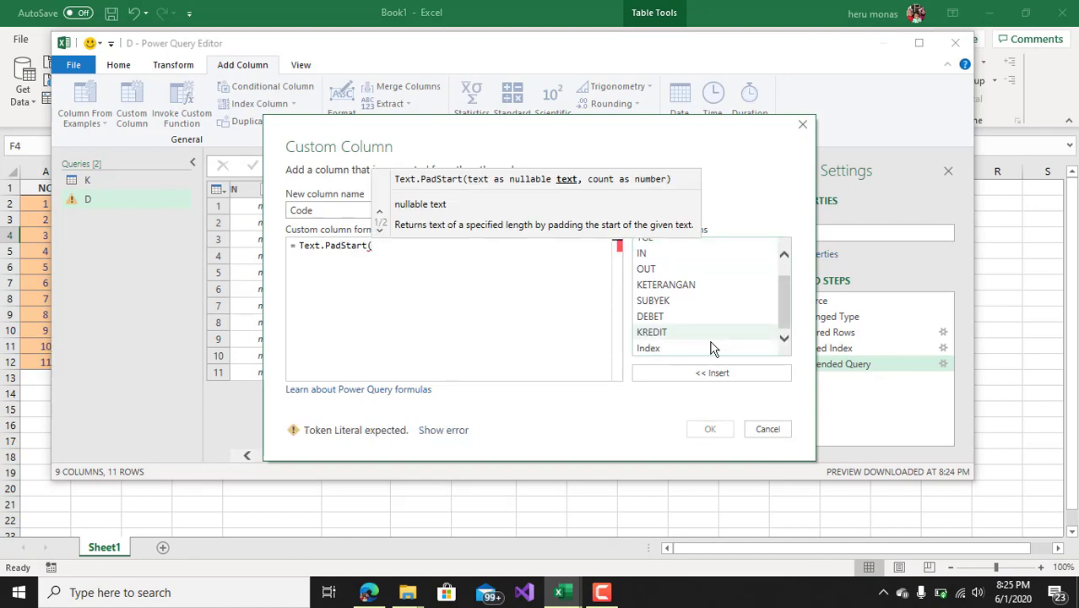
{"action": "double_click", "coordinate": [669, 351]}
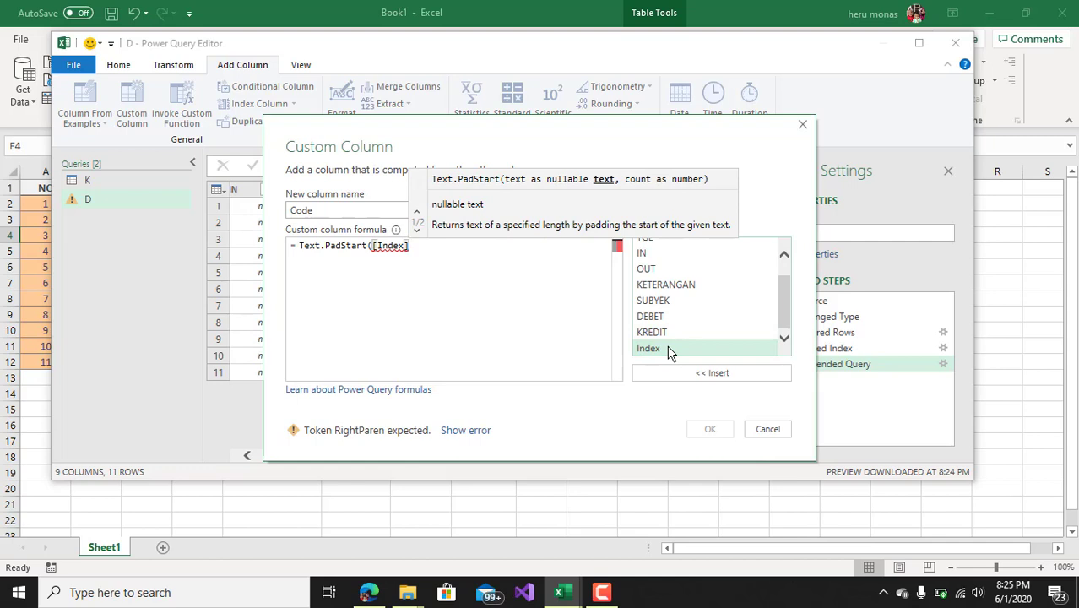
{"action": "type", "text": ","}
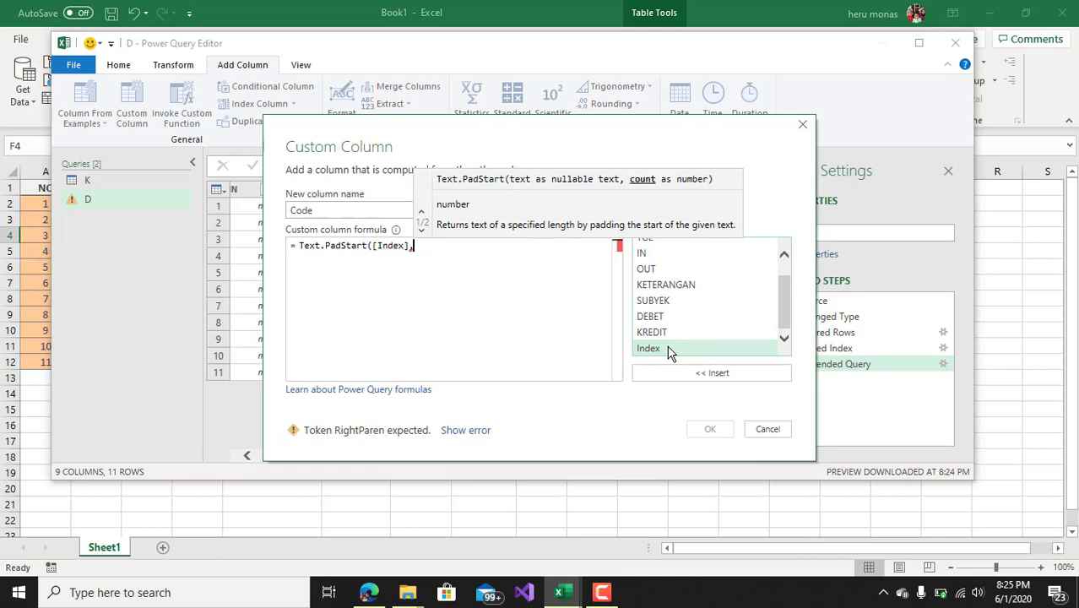
{"action": "type", "text": "3"}
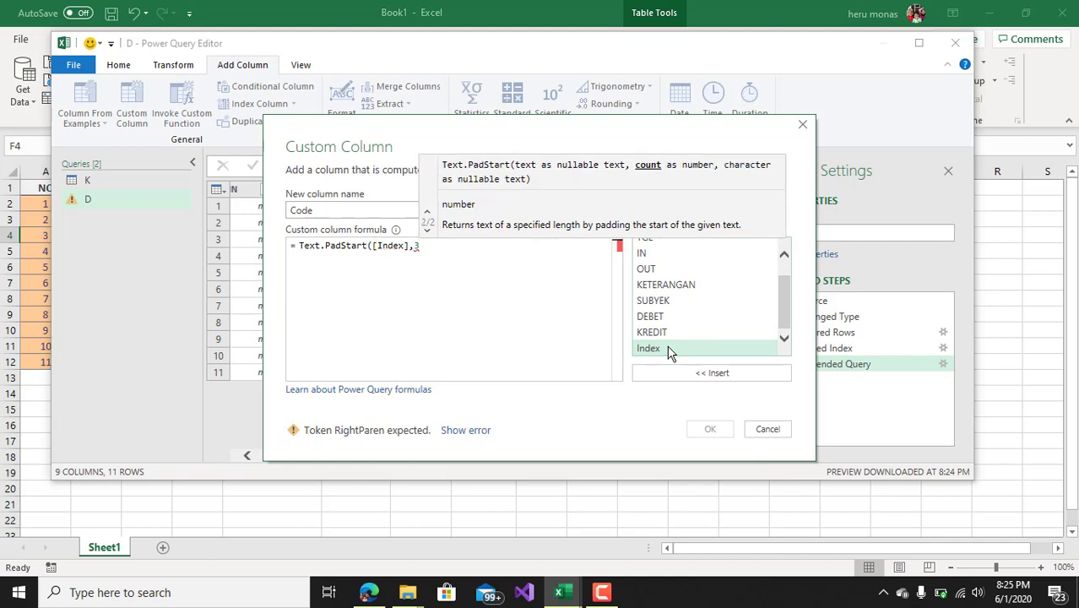
{"action": "type", "text": ","}
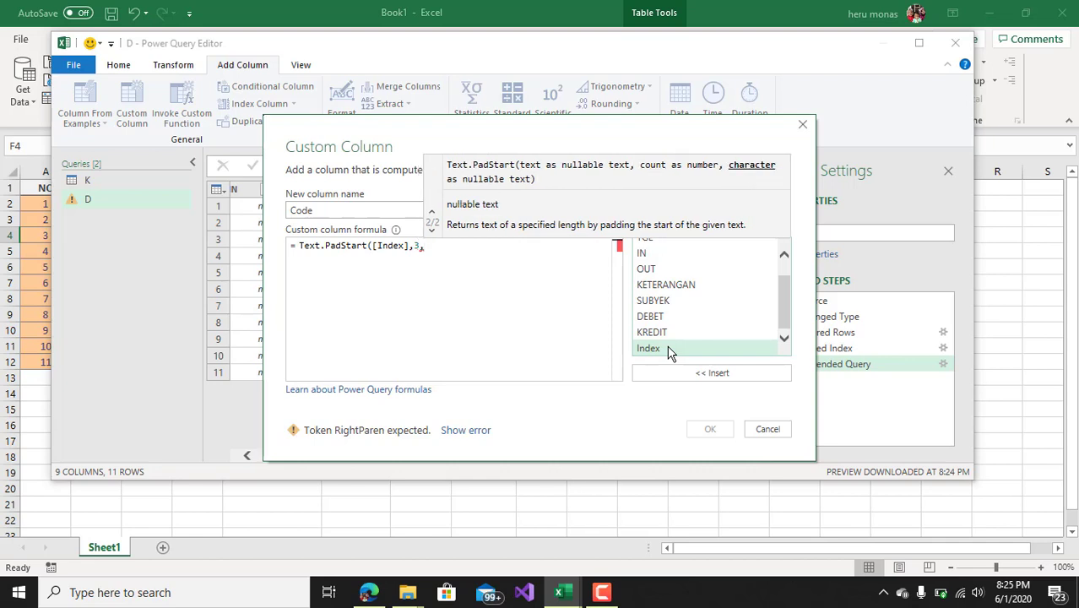
{"action": "type", "text": "\"\""}
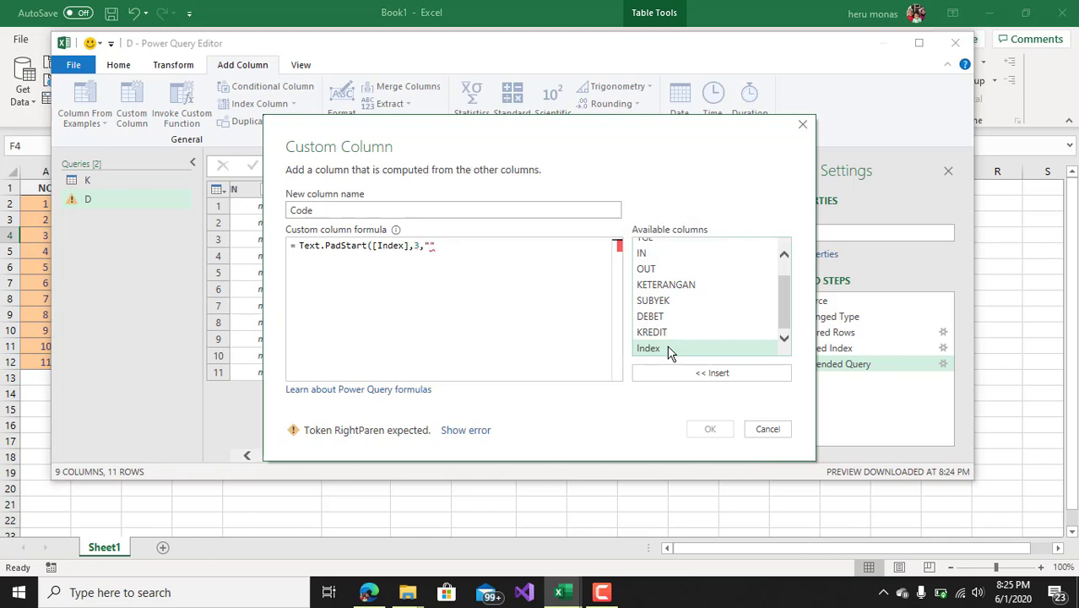
{"action": "type", "text": "0"}
{"action": "type", "text": ")"}
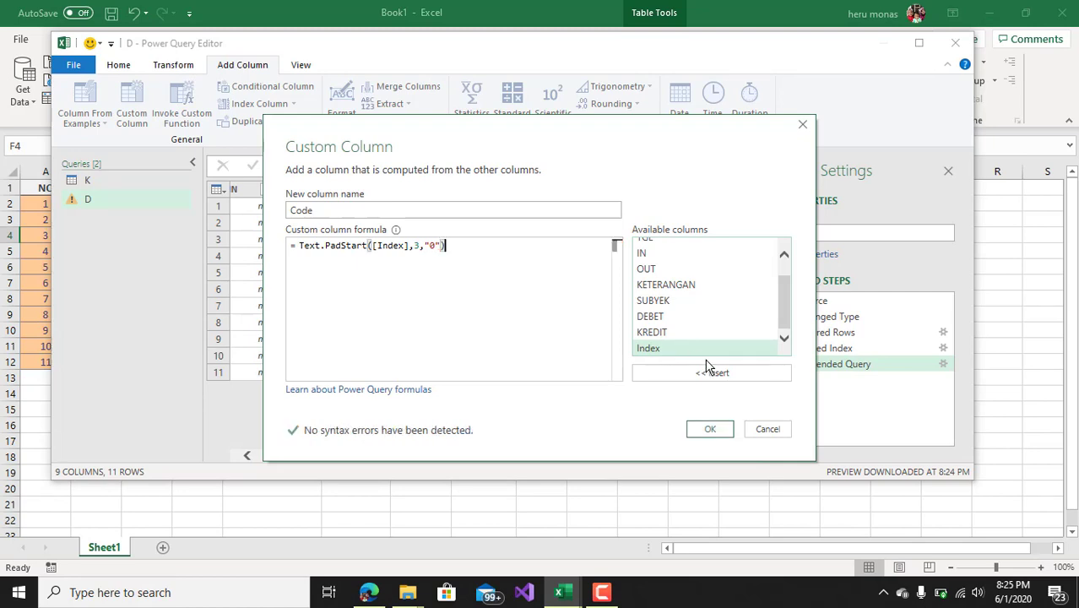
{"action": "left_click", "coordinate": [719, 431]}
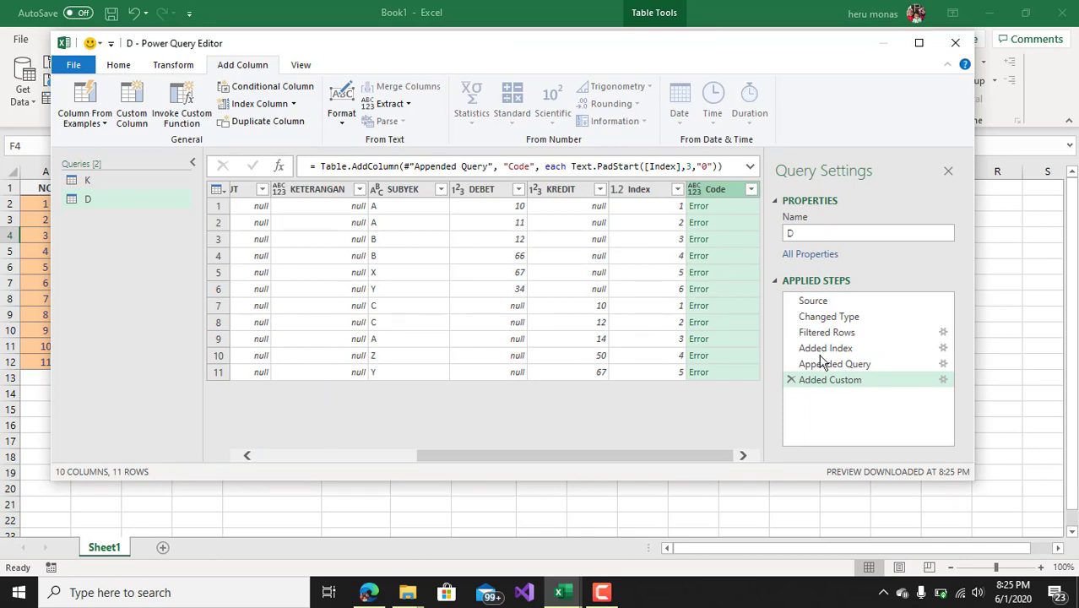
Edit the Code column's formula to convert the index to text first: Text.PadStart(Number.ToText([Index]),3,"0")
{"action": "left_click", "coordinate": [944, 380]}
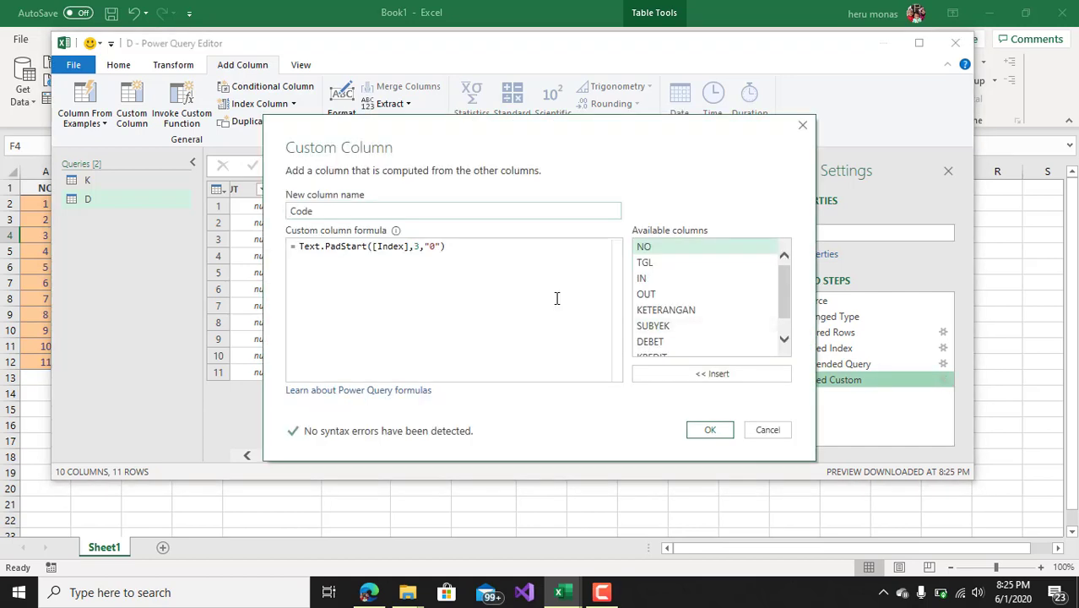
{"action": "left_click_drag", "start_coordinate": [483, 129], "coordinate": [690, 142]}
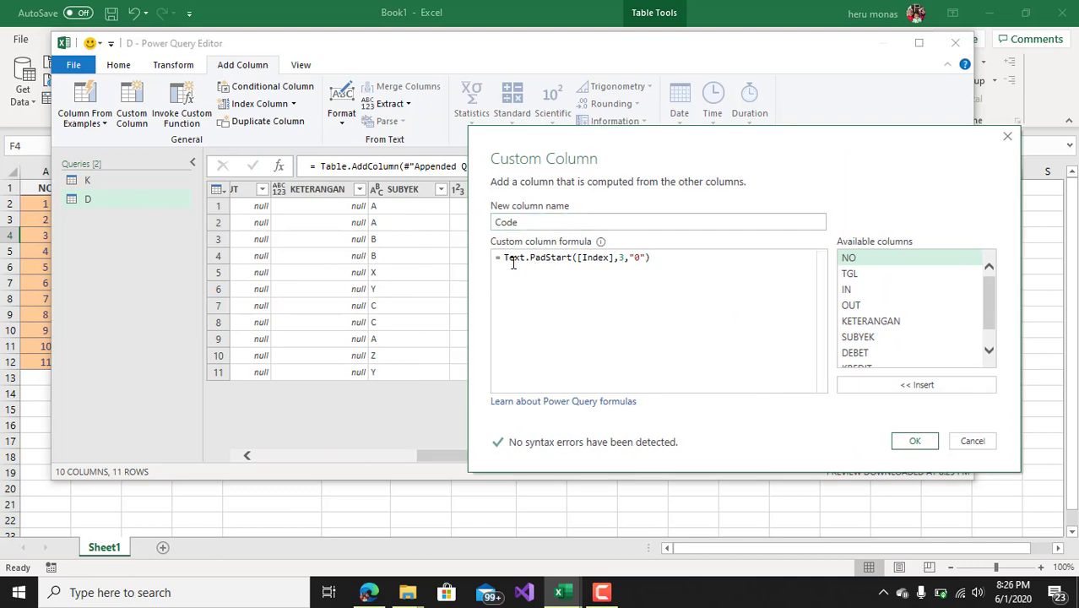
{"action": "left_click", "coordinate": [578, 258]}
{"action": "type", "text": "Number"}
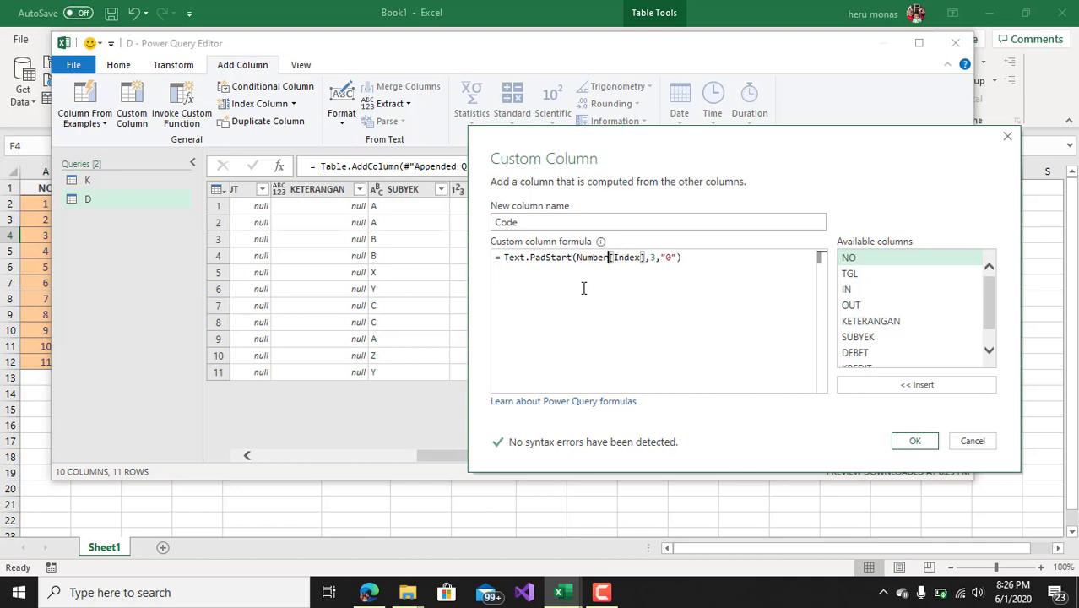
{"action": "type", "text": ".t"}
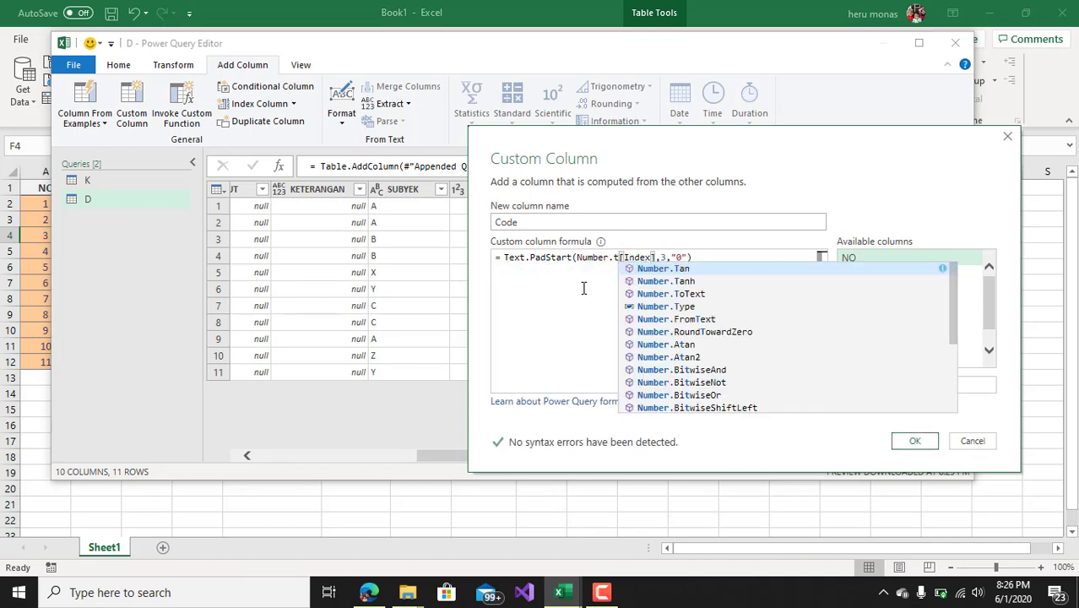
{"action": "key", "text": "Down"}
{"action": "key", "text": "Down"}
{"action": "key", "text": "Down"}
{"action": "key", "text": "Up"}
{"action": "key", "text": "Tab"}
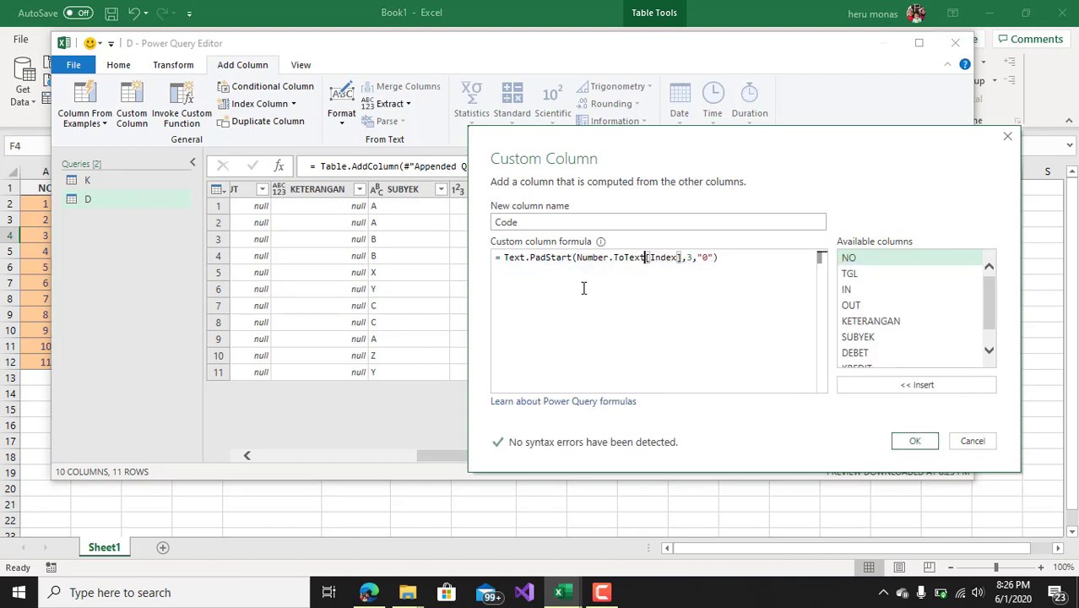
{"action": "type", "text": "("}
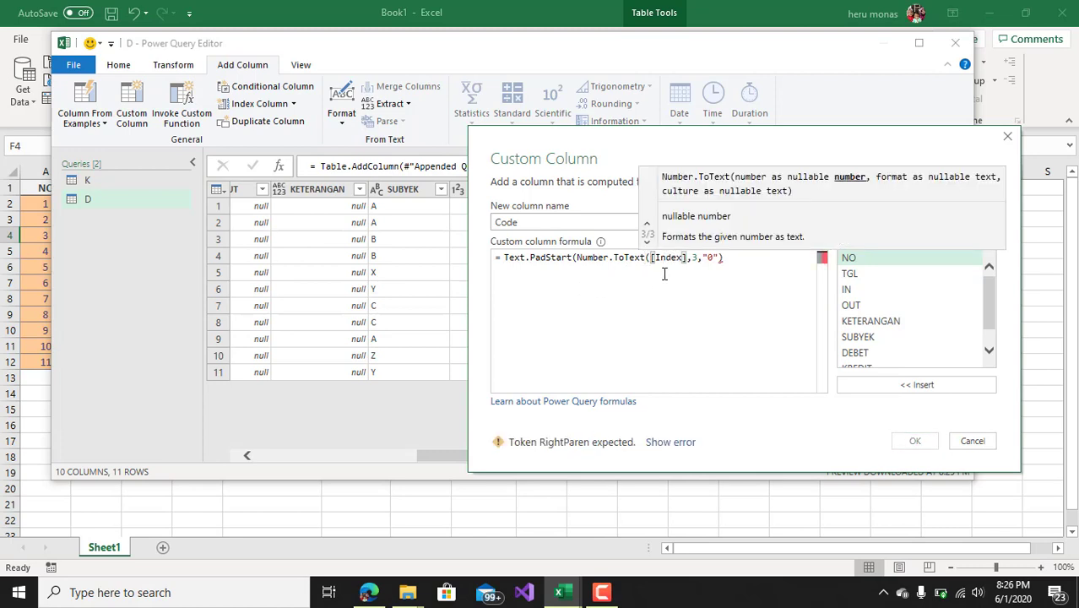
{"action": "left_click", "coordinate": [691, 258]}
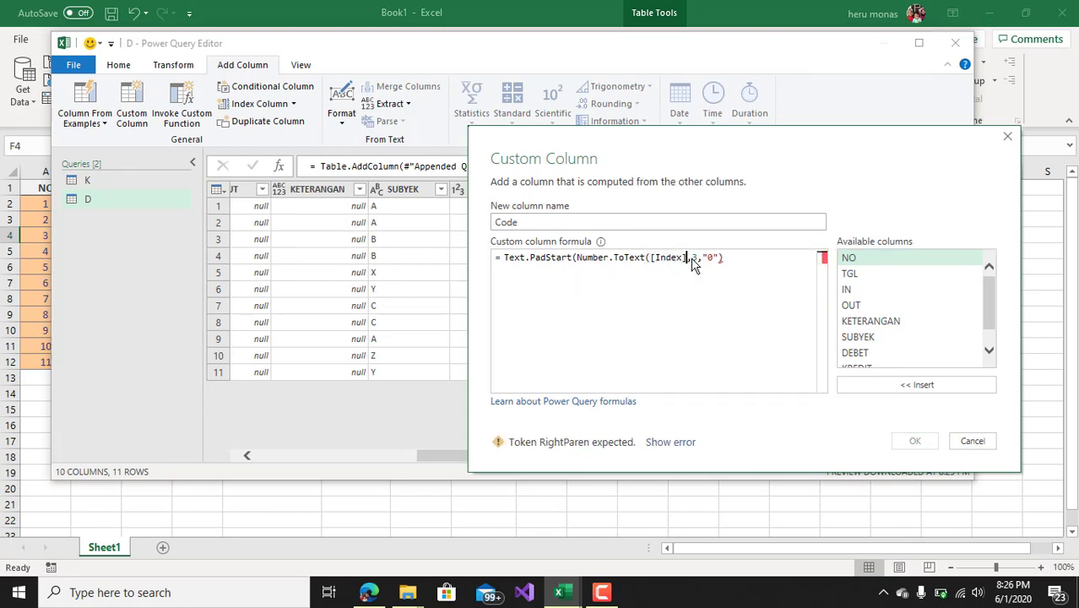
{"action": "type", "text": ")"}
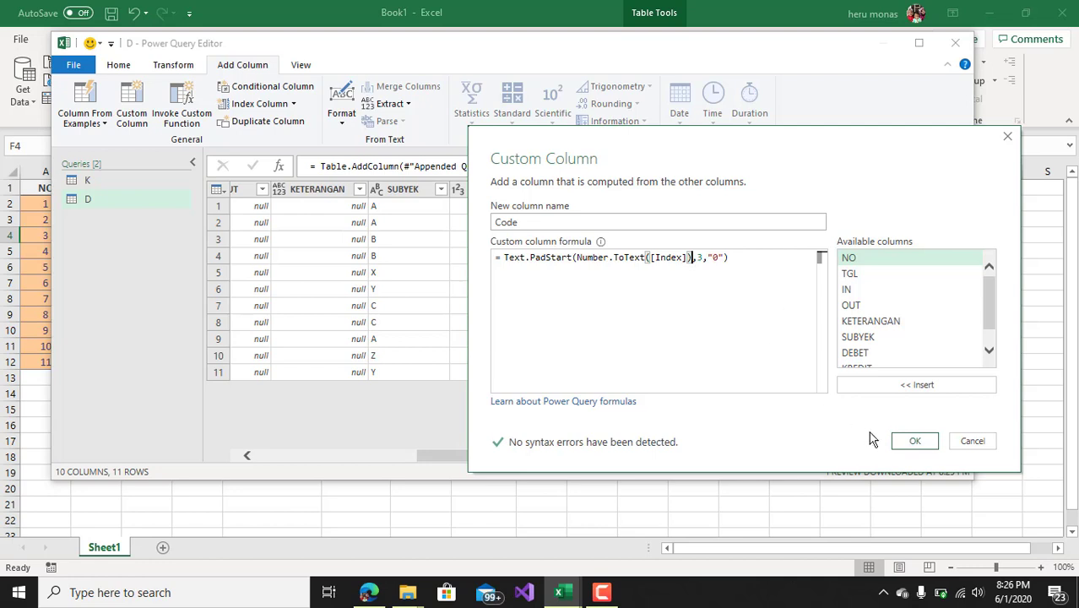
{"action": "left_click", "coordinate": [909, 444]}
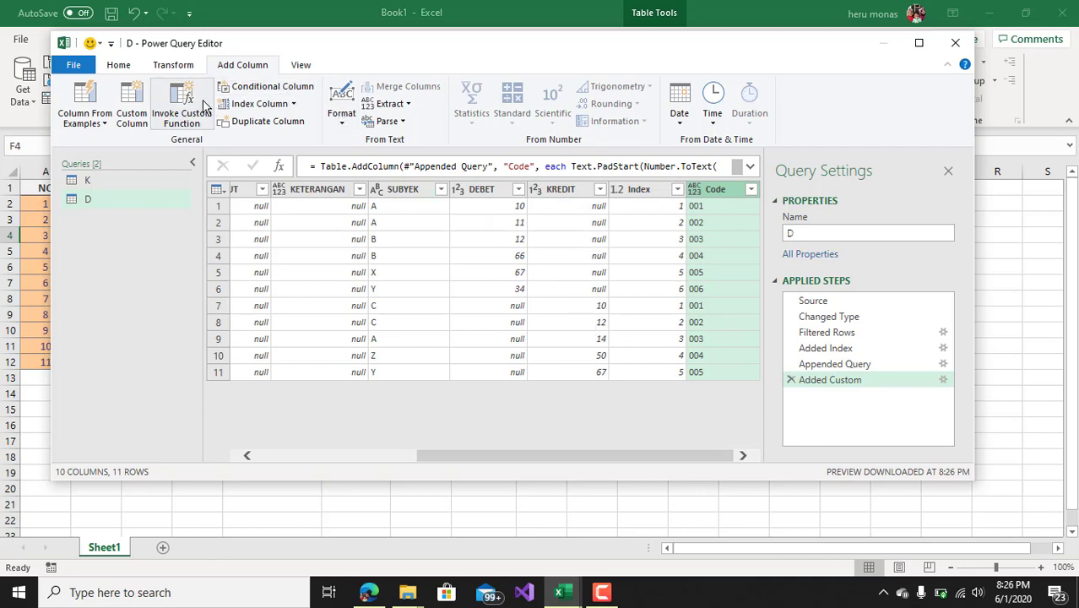
{"action": "left_click", "coordinate": [134, 115]}
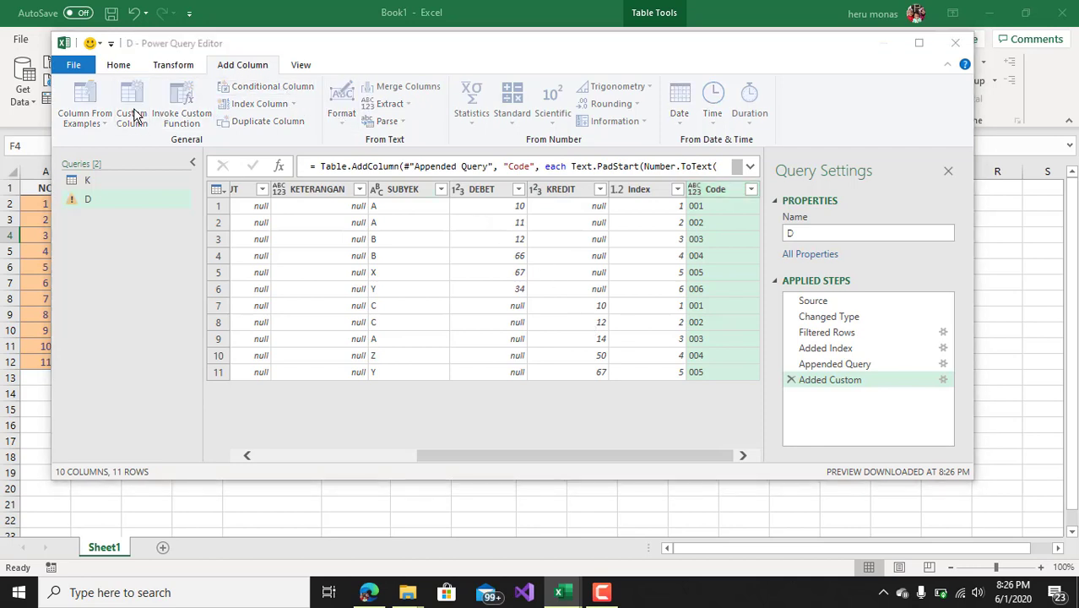
{"action": "left_click_drag", "start_coordinate": [335, 218], "coordinate": [239, 211]}
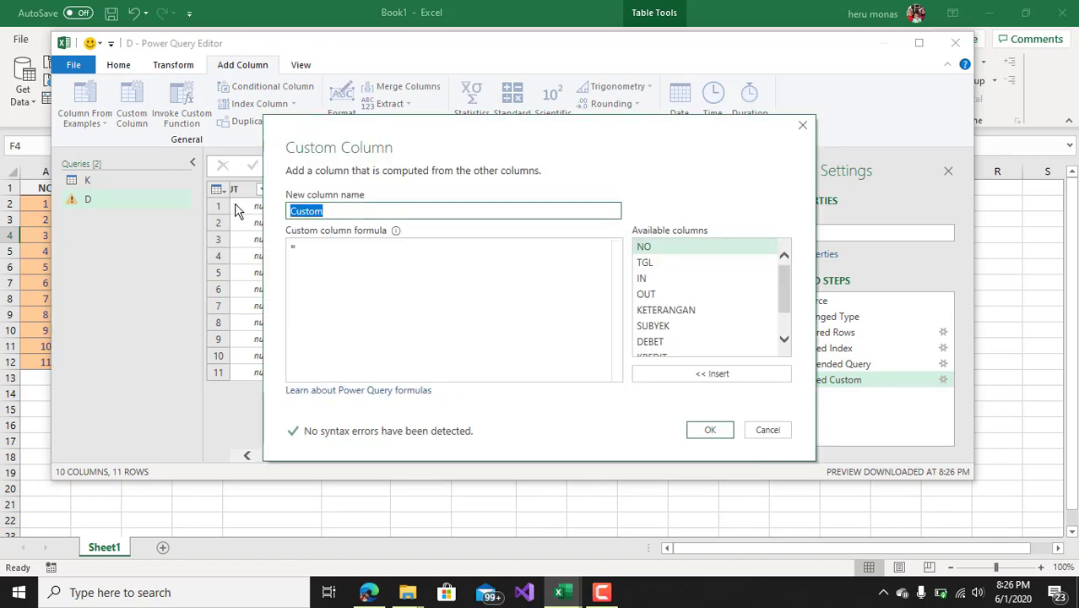
{"action": "type", "text": "Co"}
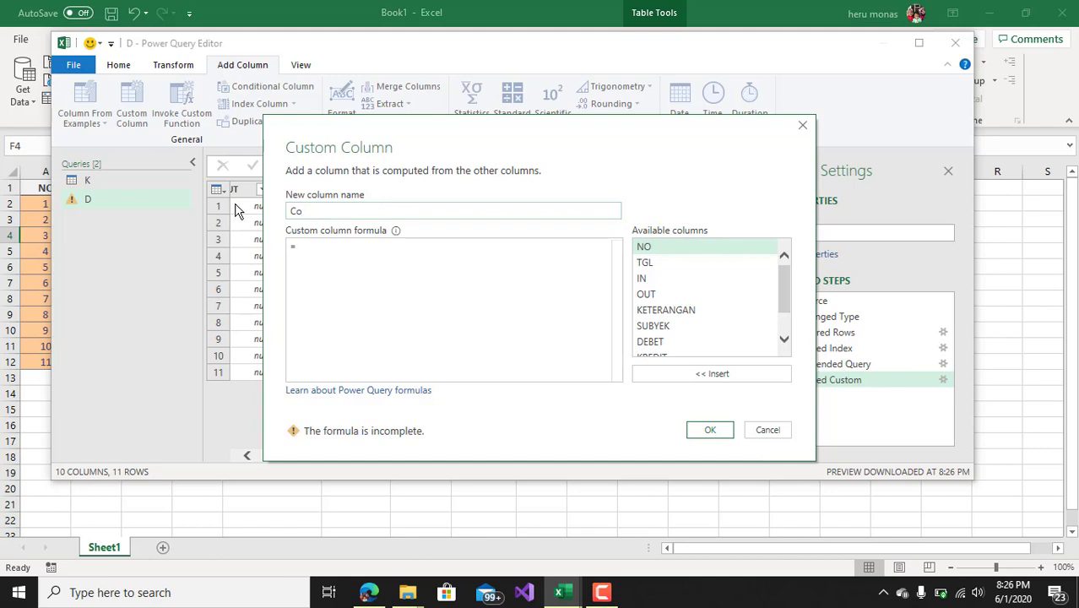
{"action": "key", "text": "BackSpace"}
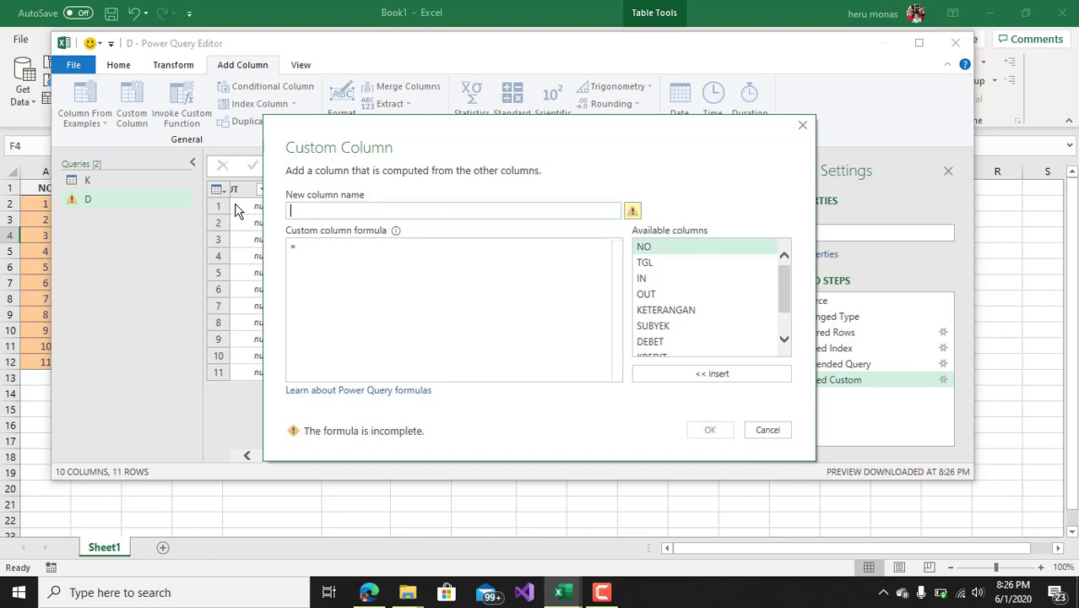
{"action": "type", "text": "IN"}
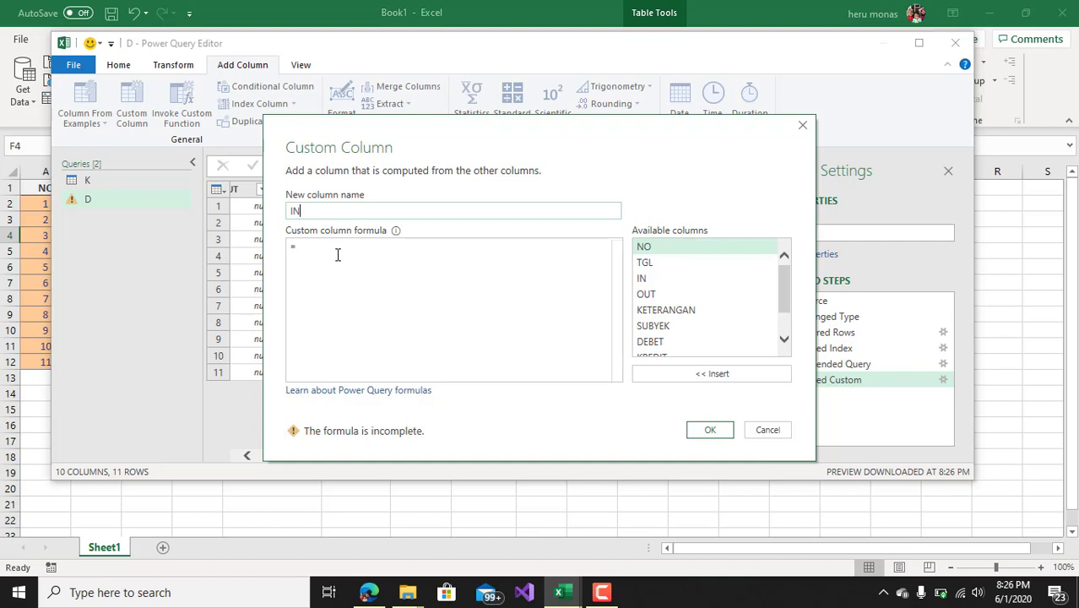
{"action": "left_click", "coordinate": [759, 430]}
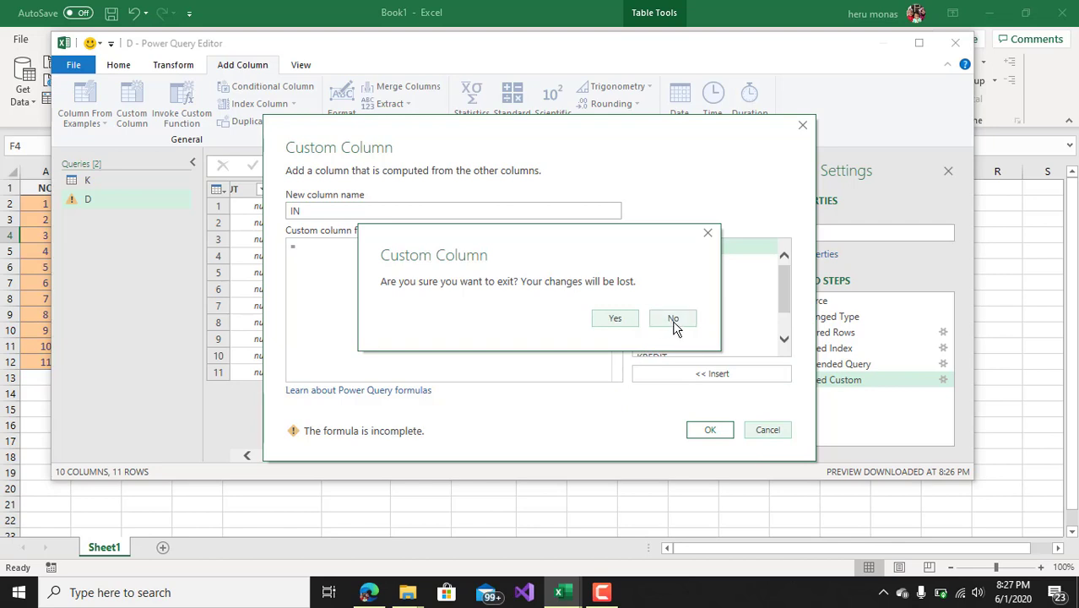
{"action": "left_click", "coordinate": [674, 321]}
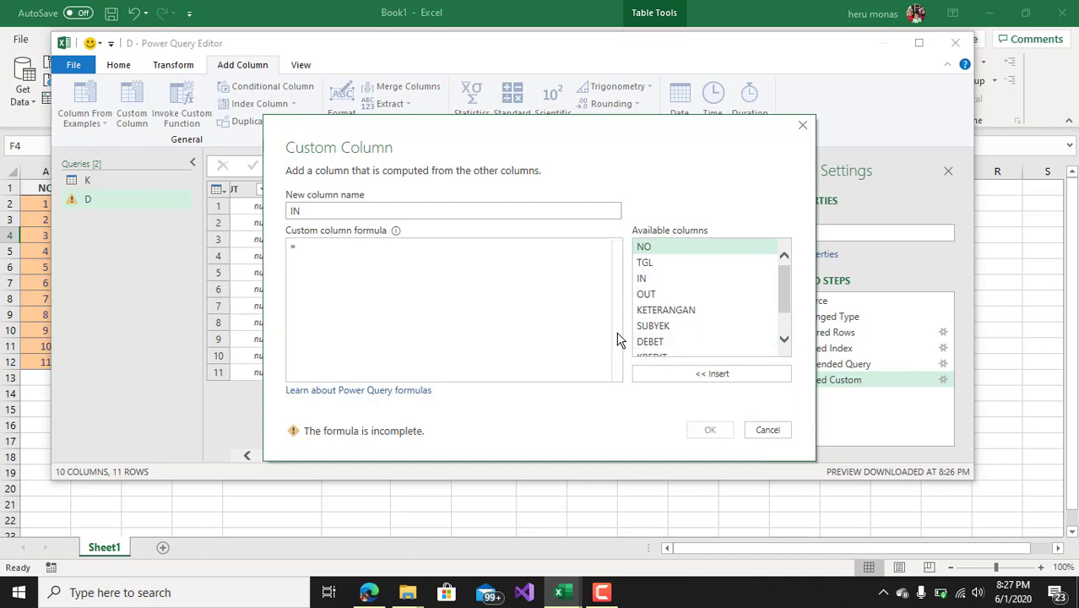
{"action": "left_click", "coordinate": [766, 433]}
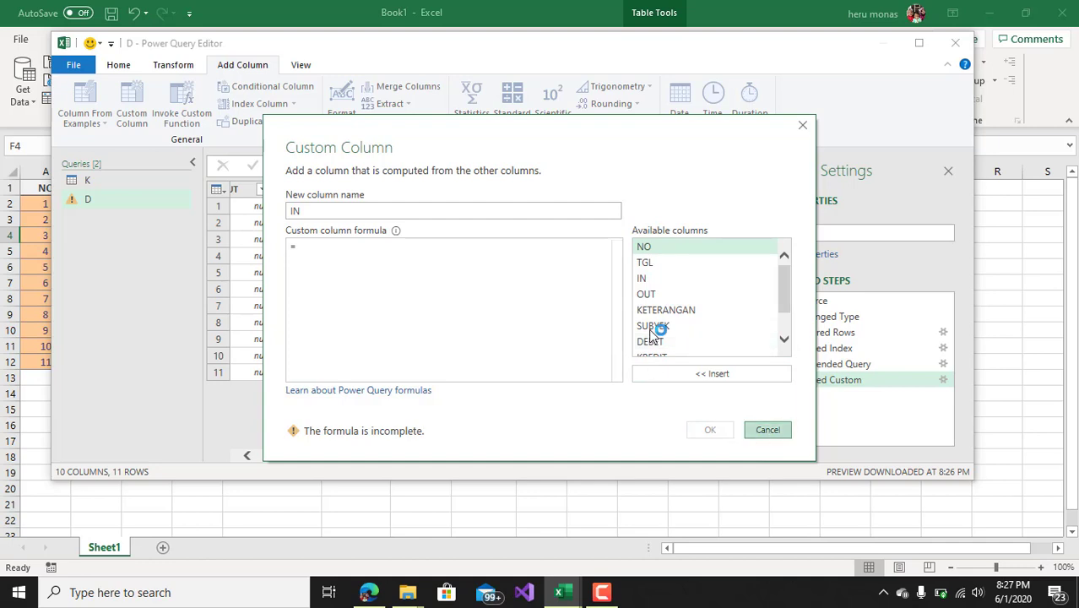
{"action": "left_click", "coordinate": [629, 320]}
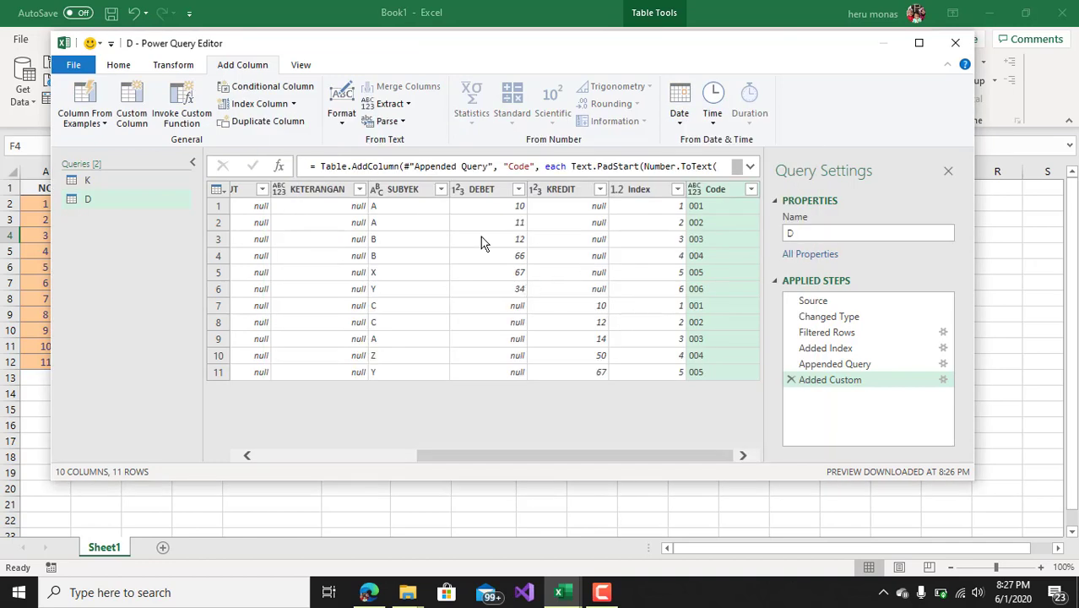
Remove the empty IN and OUT columns from query D
{"action": "left_click_drag", "start_coordinate": [456, 456], "coordinate": [270, 455]}
{"action": "left_click", "coordinate": [441, 205]}
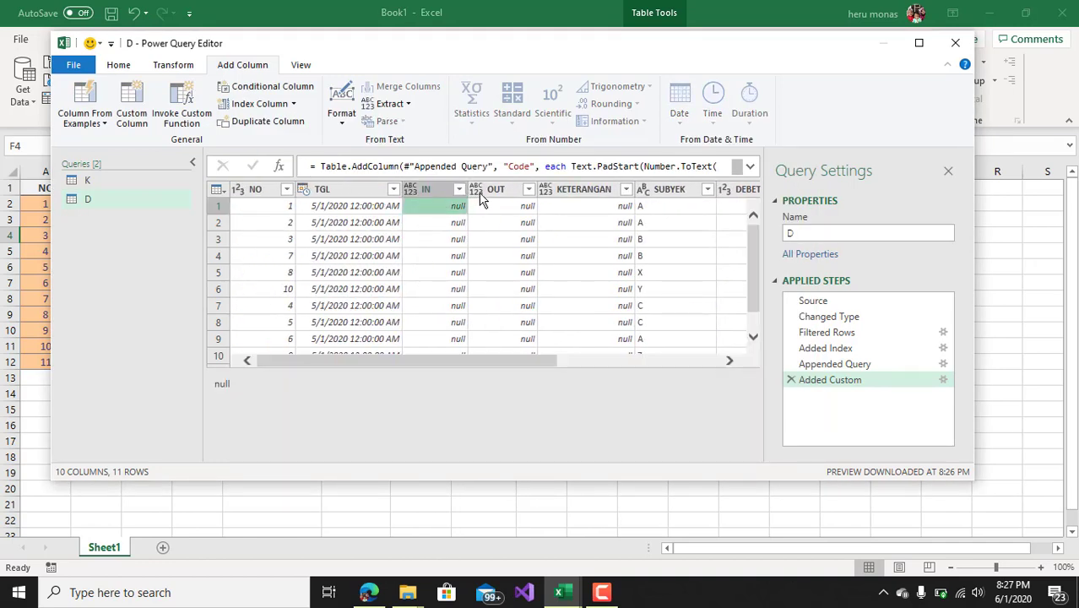
{"action": "left_click", "coordinate": [448, 187]}
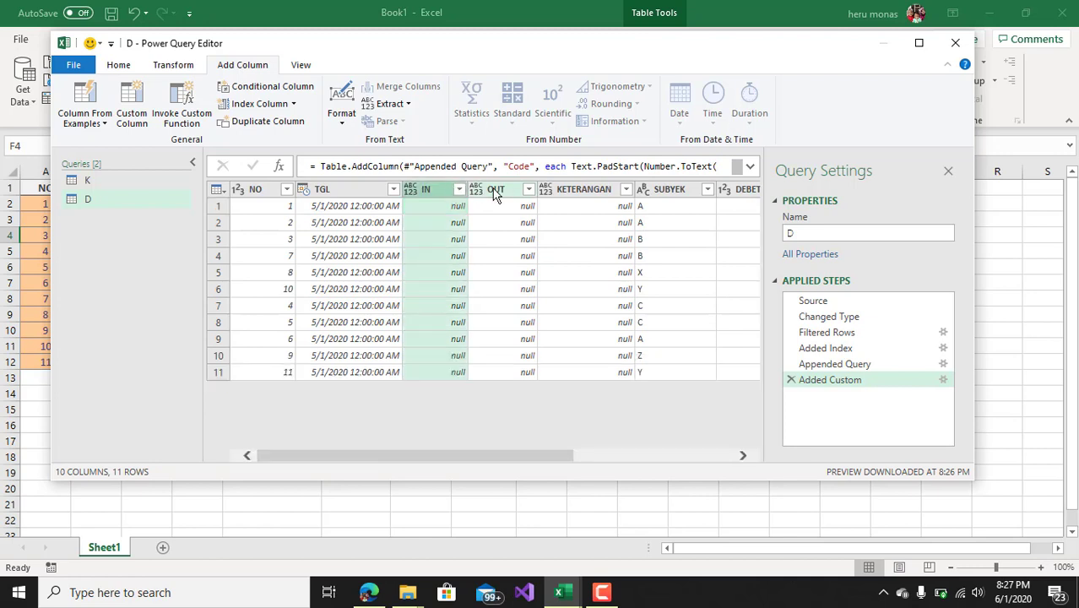
{"action": "left_click", "coordinate": [495, 191], "text": "ctrl"}
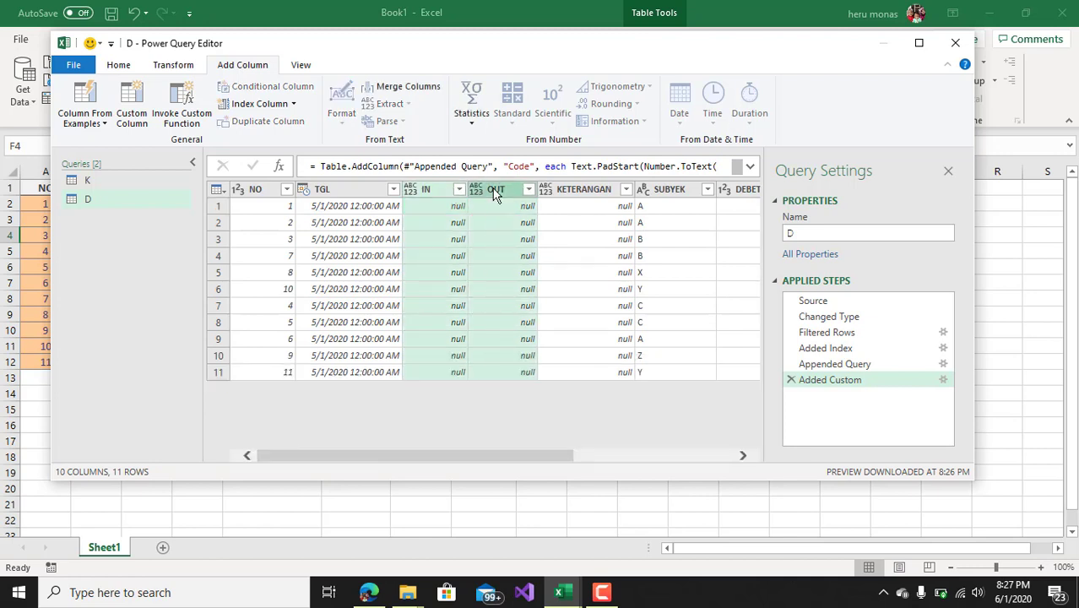
{"action": "right_click", "coordinate": [494, 191]}
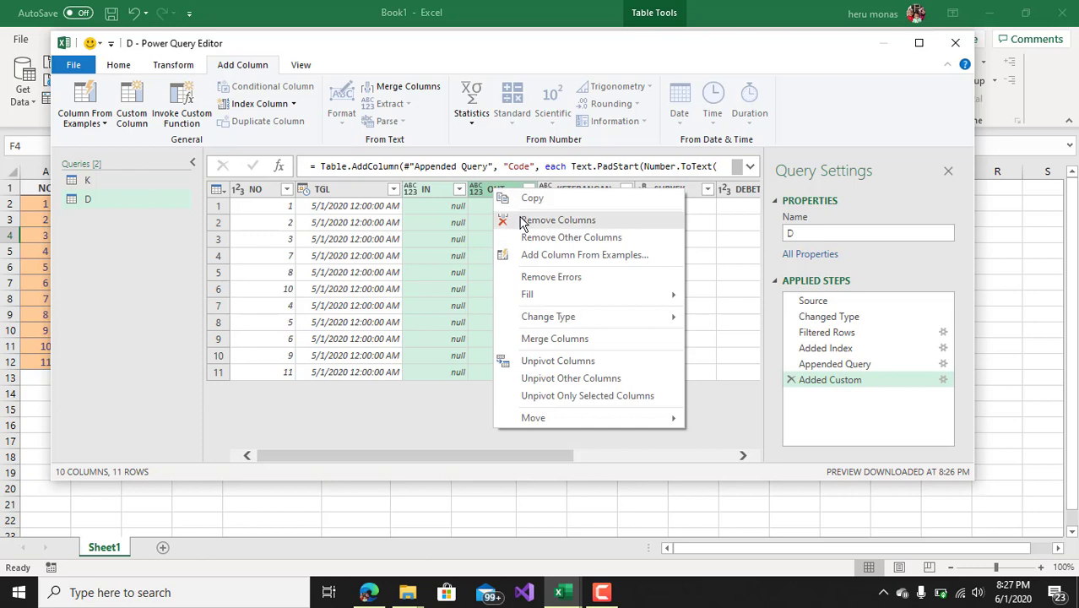
{"action": "left_click", "coordinate": [517, 219]}
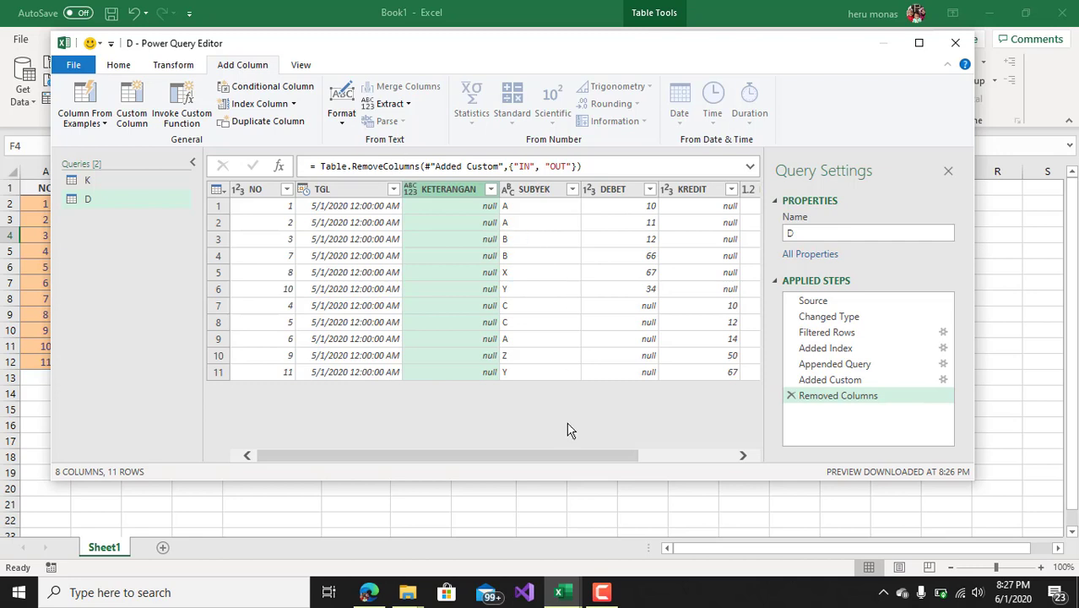
Start a new custom column in query D and name it IN
{"action": "left_click_drag", "start_coordinate": [559, 455], "coordinate": [701, 463]}
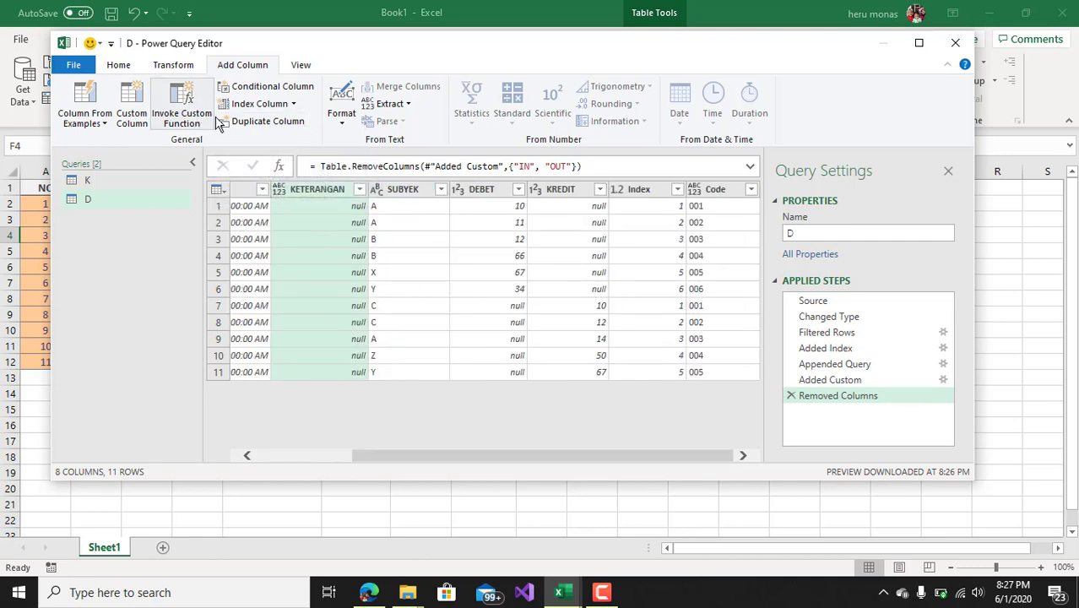
{"action": "left_click", "coordinate": [131, 106]}
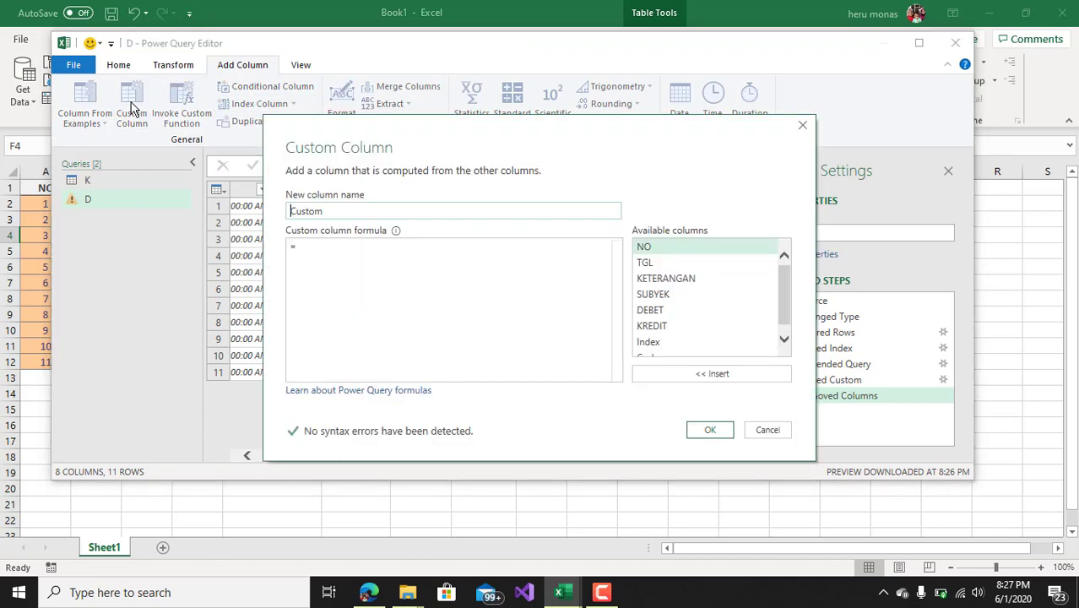
{"action": "left_click", "coordinate": [338, 211]}
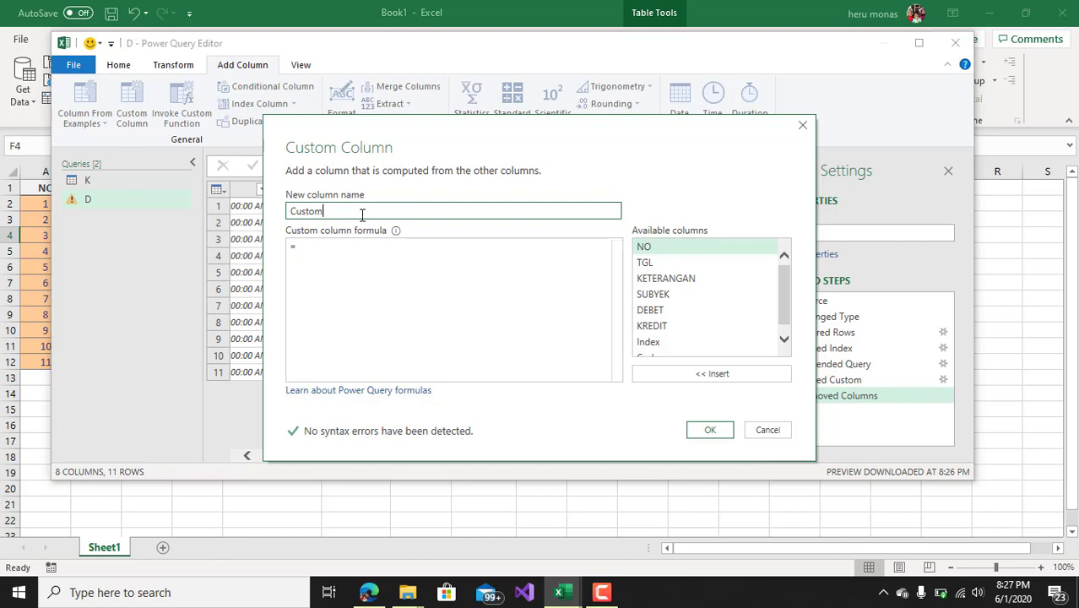
{"action": "left_click_drag", "start_coordinate": [362, 212], "coordinate": [275, 218]}
{"action": "type", "text": "IN"}
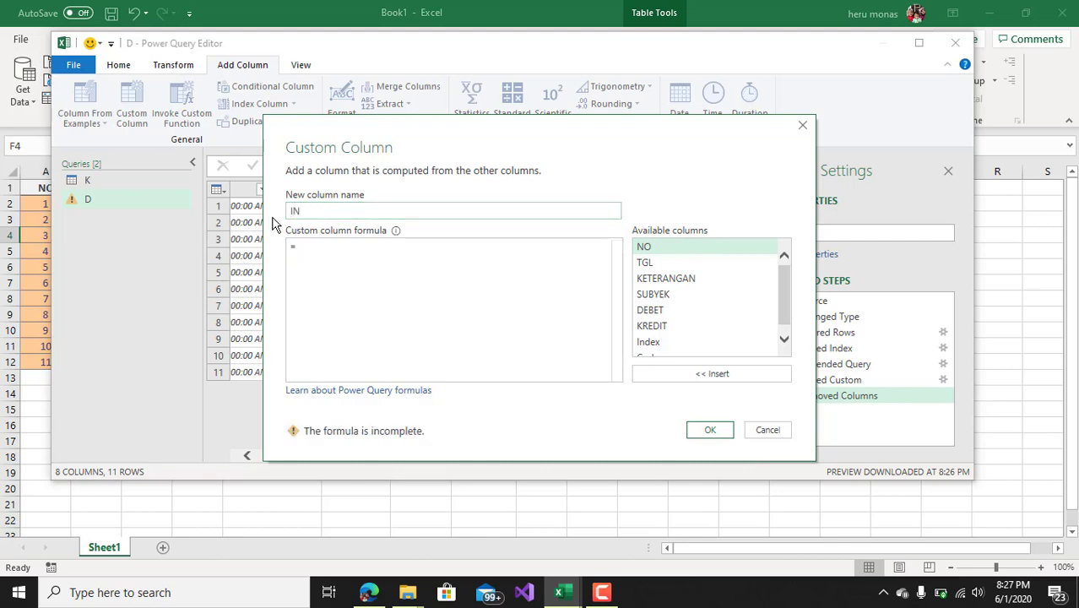
Begin the IN column's formula with the condition: if [DEBET] <> null then
{"action": "left_click", "coordinate": [328, 252]}
{"action": "type", "text": "if"}
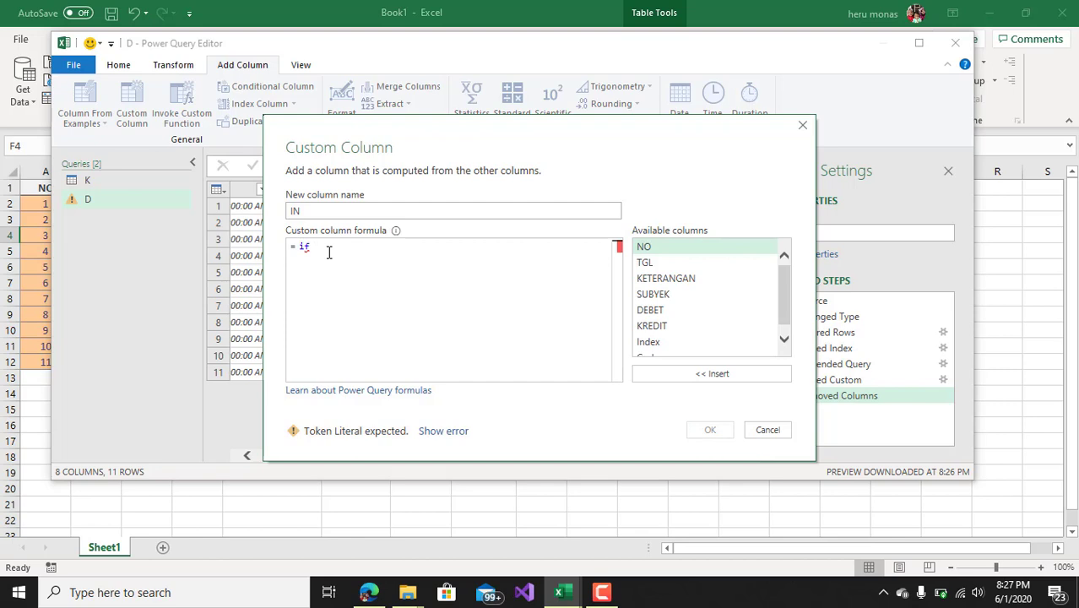
{"action": "double_click", "coordinate": [657, 311]}
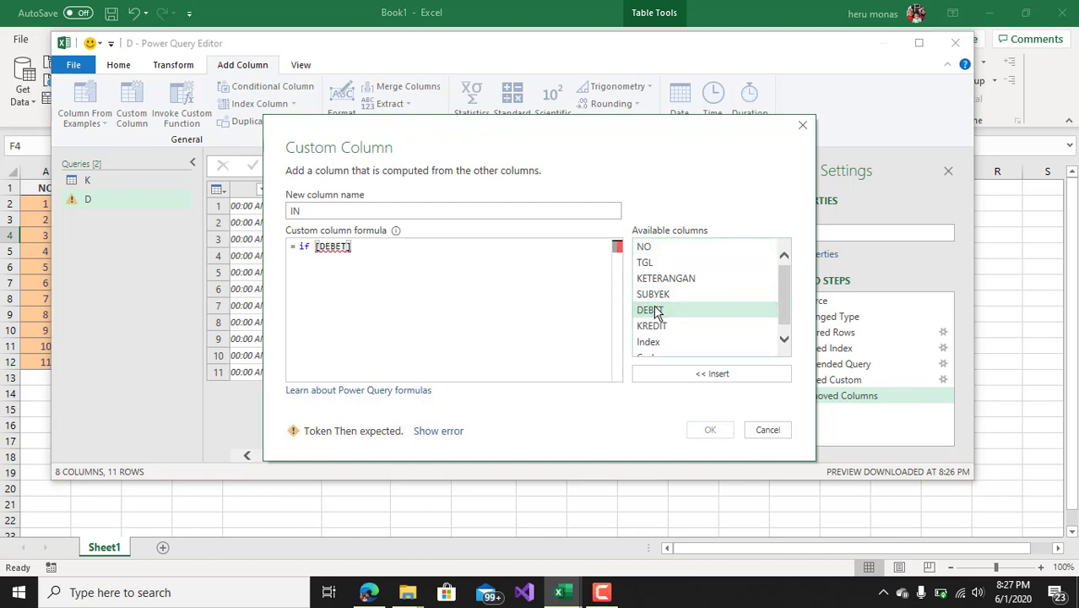
{"action": "type", "text": "<> nu"}
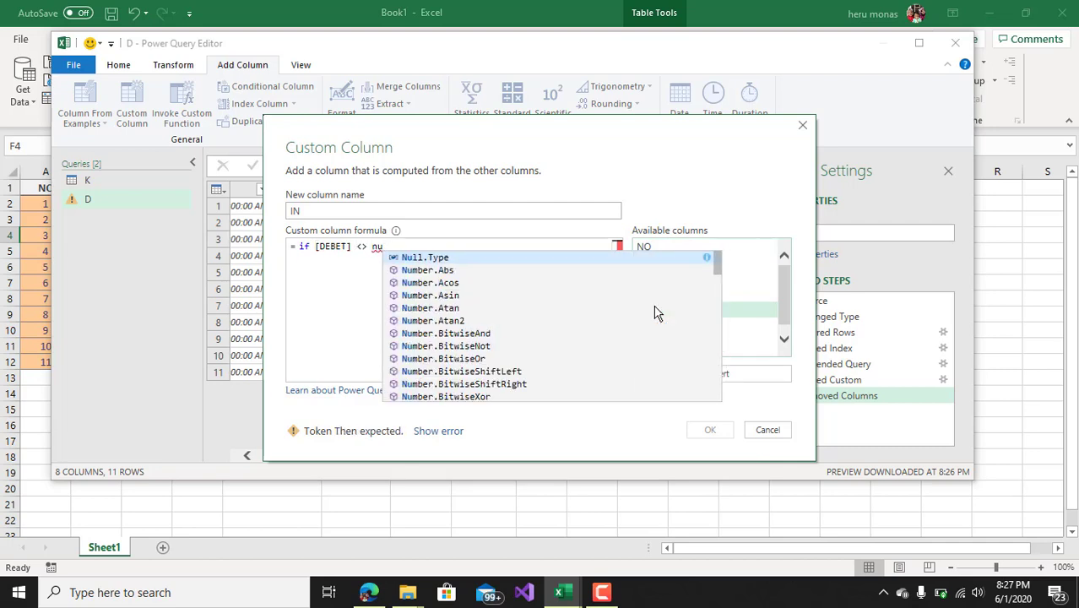
{"action": "type", "text": "ll th"}
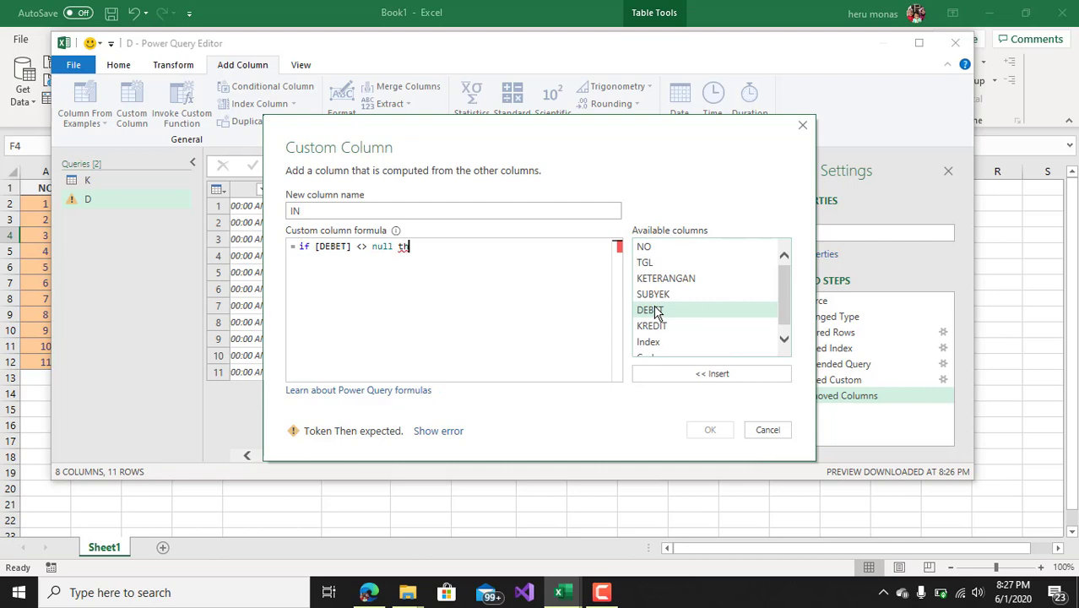
{"action": "type", "text": "en "}
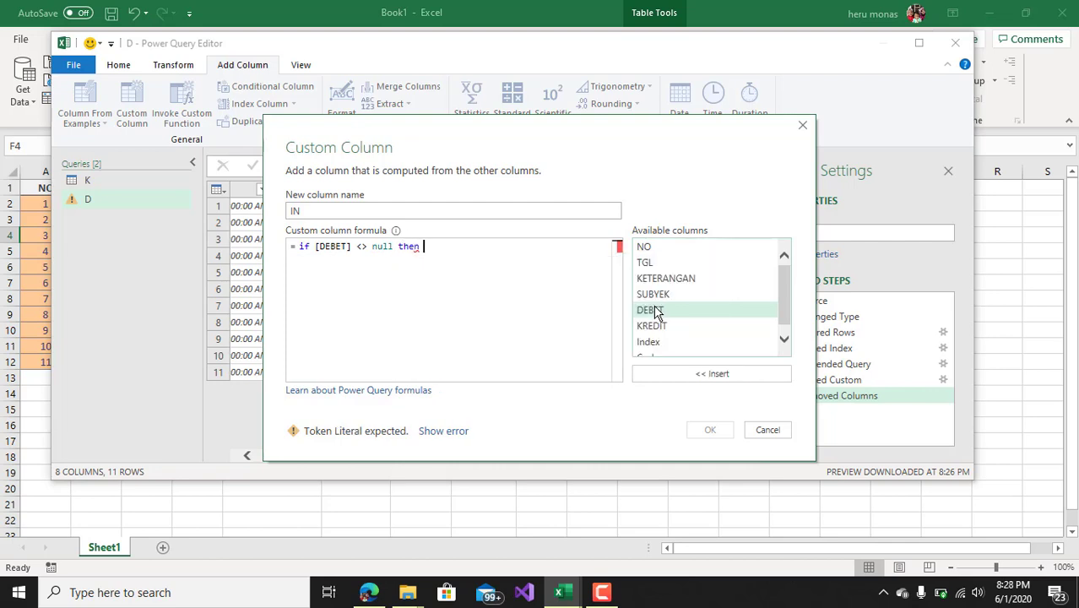
Complete the IN formula with "I- " &[Code] else null and add the column to query D
{"action": "type", "text": "I"}
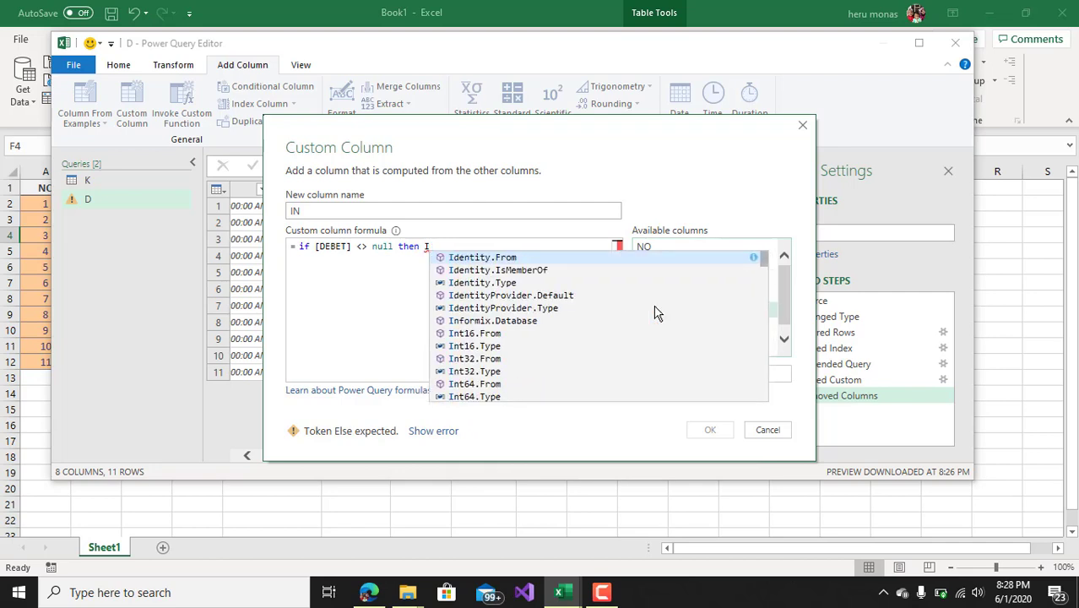
{"action": "key", "text": "BackSpace"}
{"action": "type", "text": "\""}
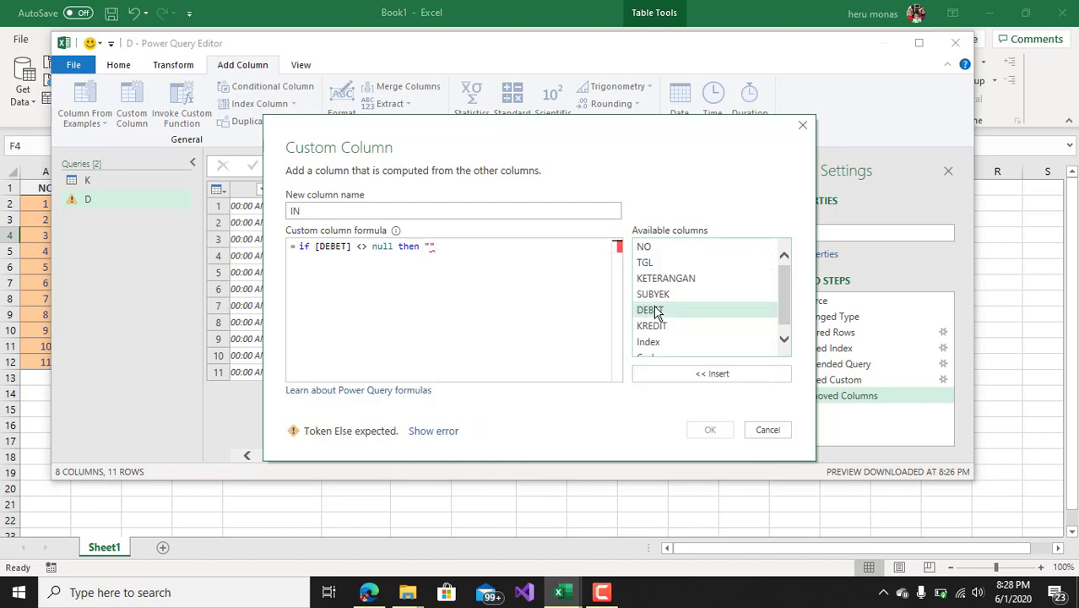
{"action": "type", "text": "I"}
{"action": "key", "text": "BackSpace"}
{"action": "type", "text": "- \" &"}
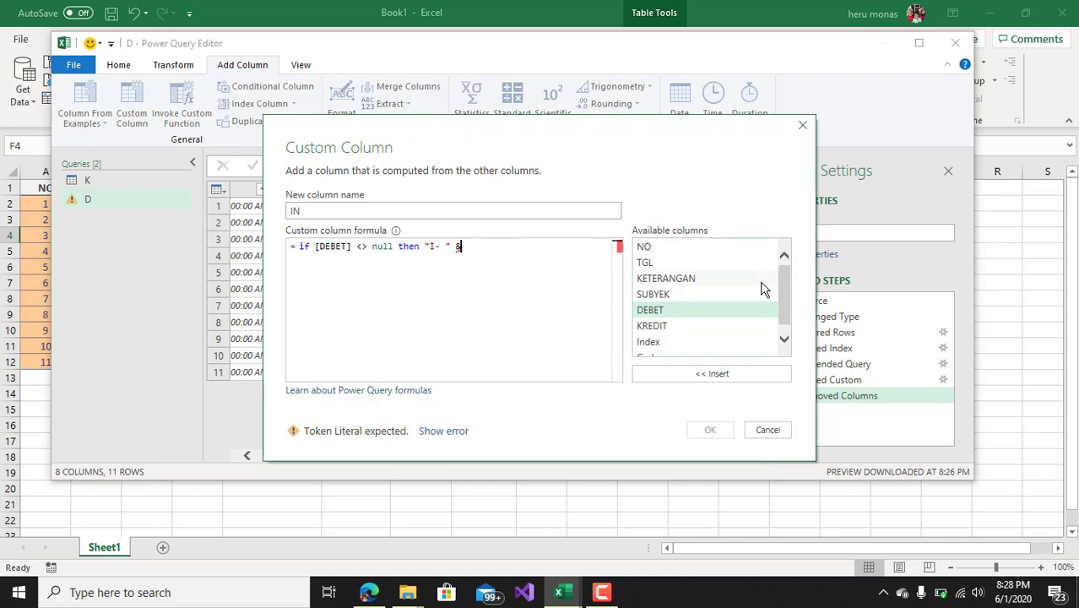
{"action": "left_click", "coordinate": [784, 340]}
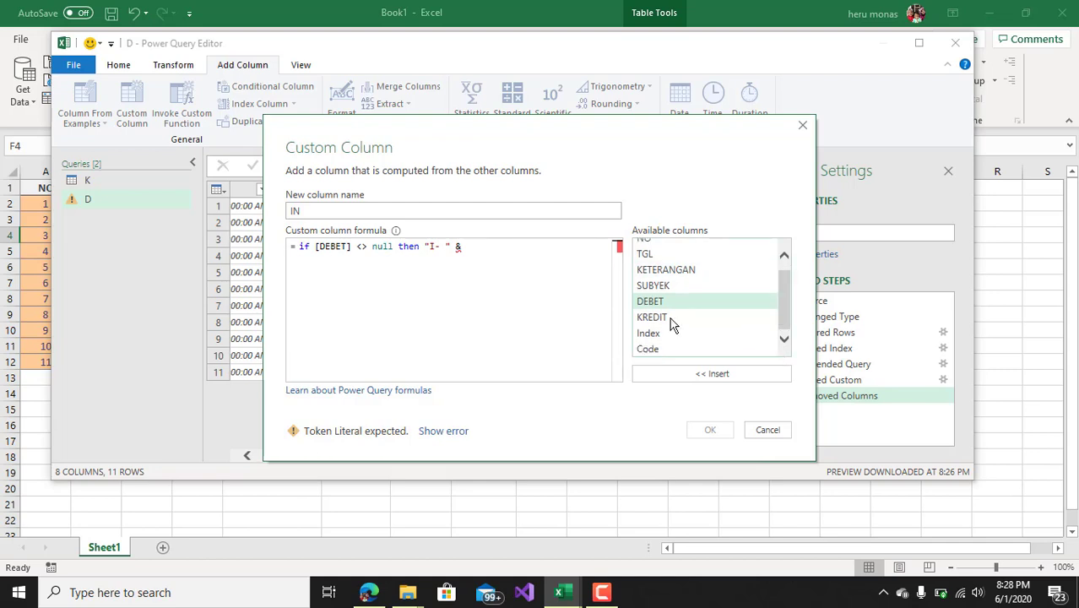
{"action": "double_click", "coordinate": [650, 350]}
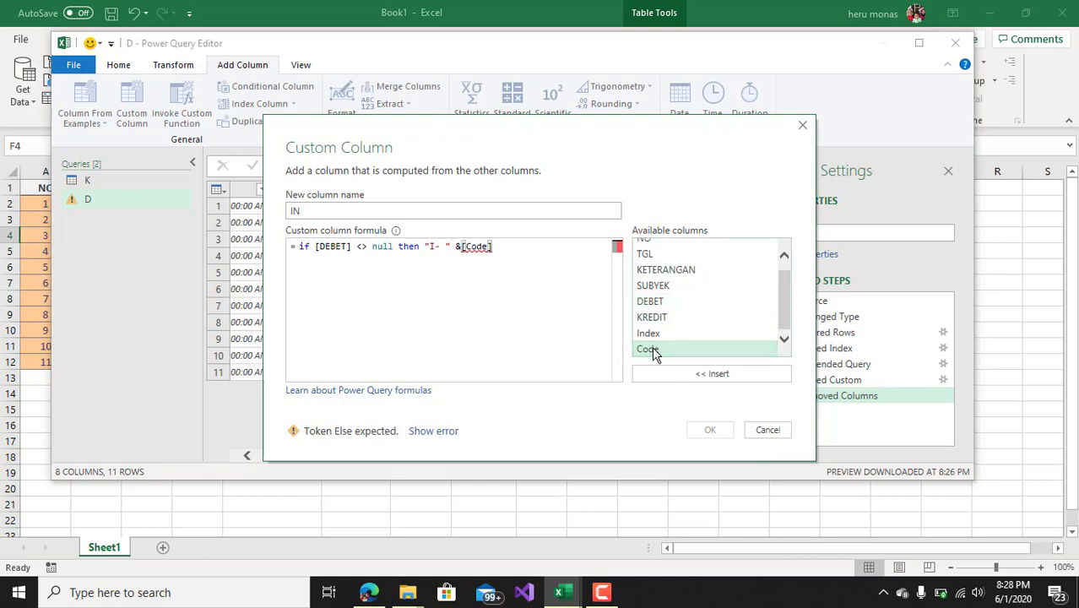
{"action": "type", "text": "else "}
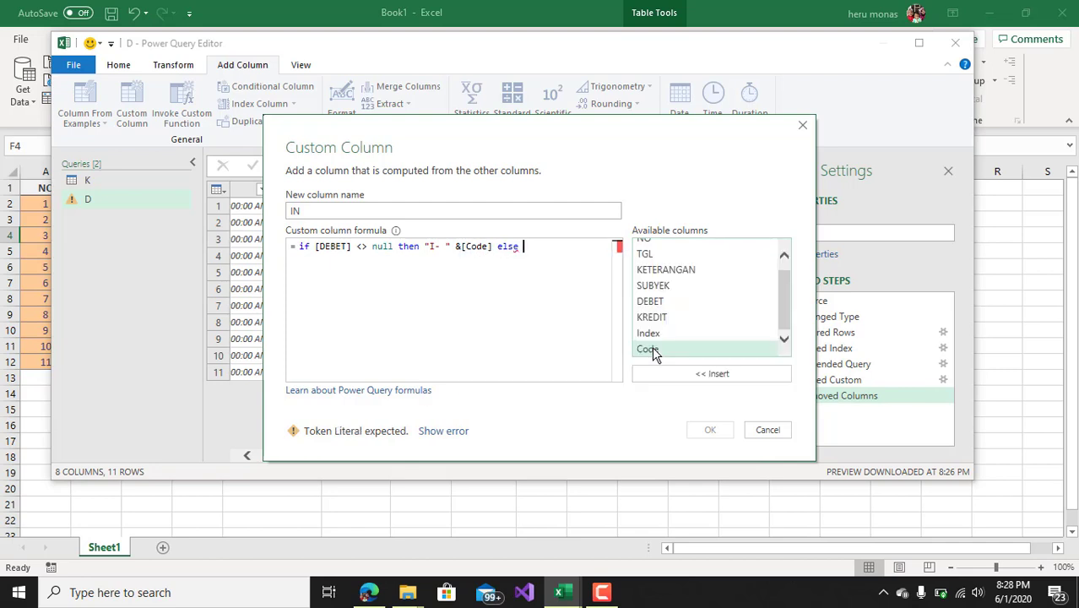
{"action": "type", "text": "null"}
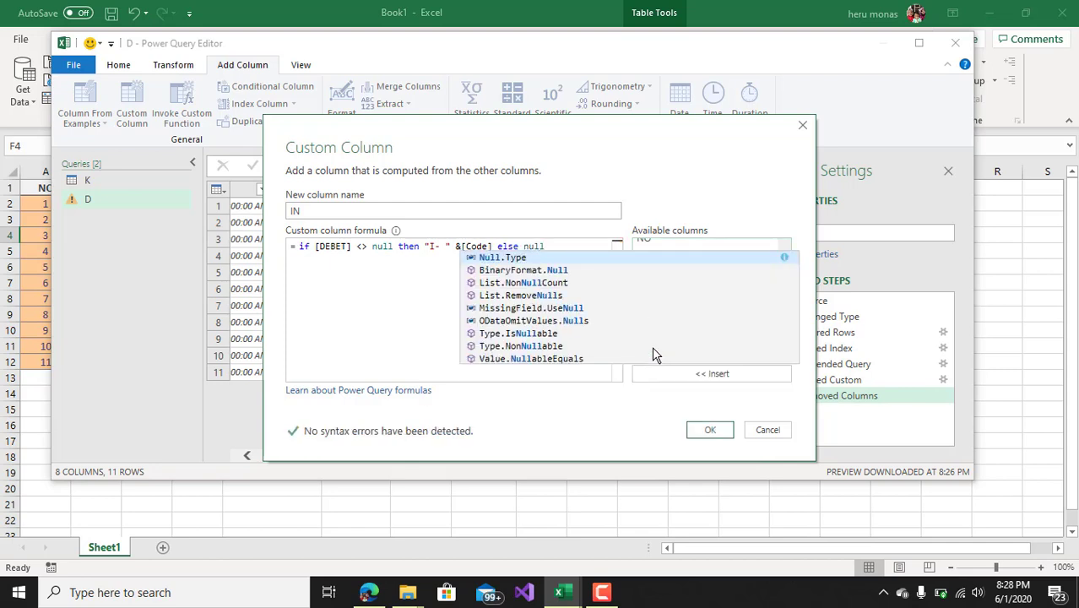
{"action": "key", "text": "Escape"}
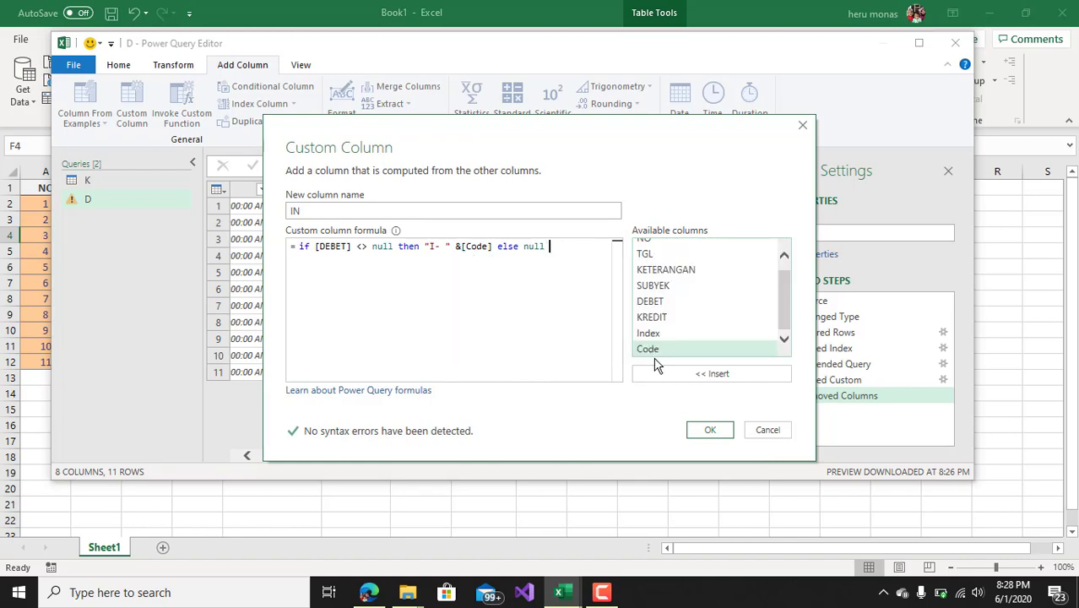
{"action": "left_click", "coordinate": [710, 430]}
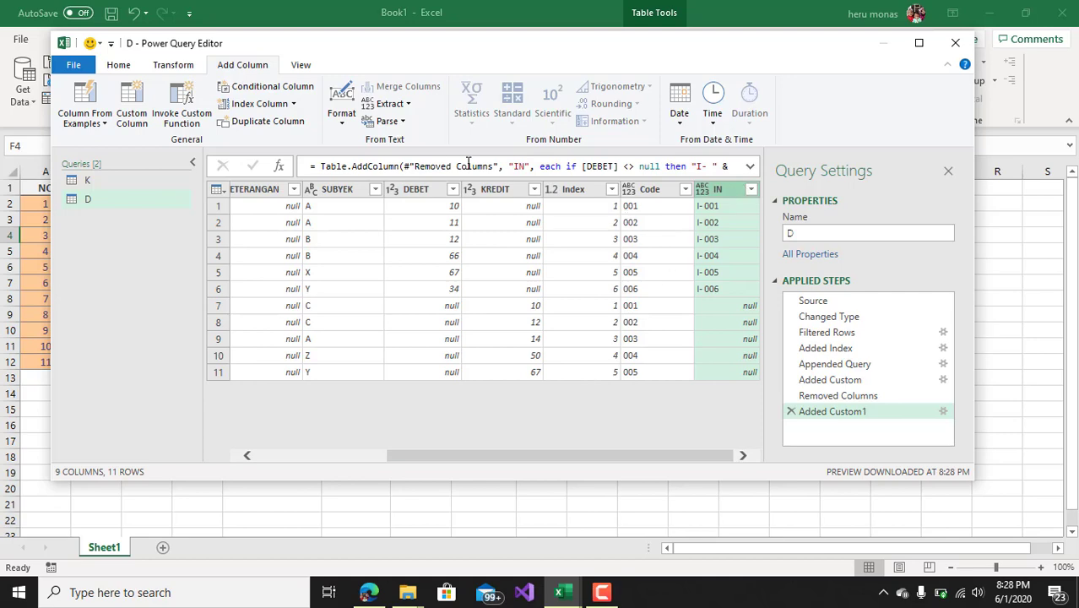
Start another custom column in query D and name it OUT
{"action": "left_click", "coordinate": [138, 111]}
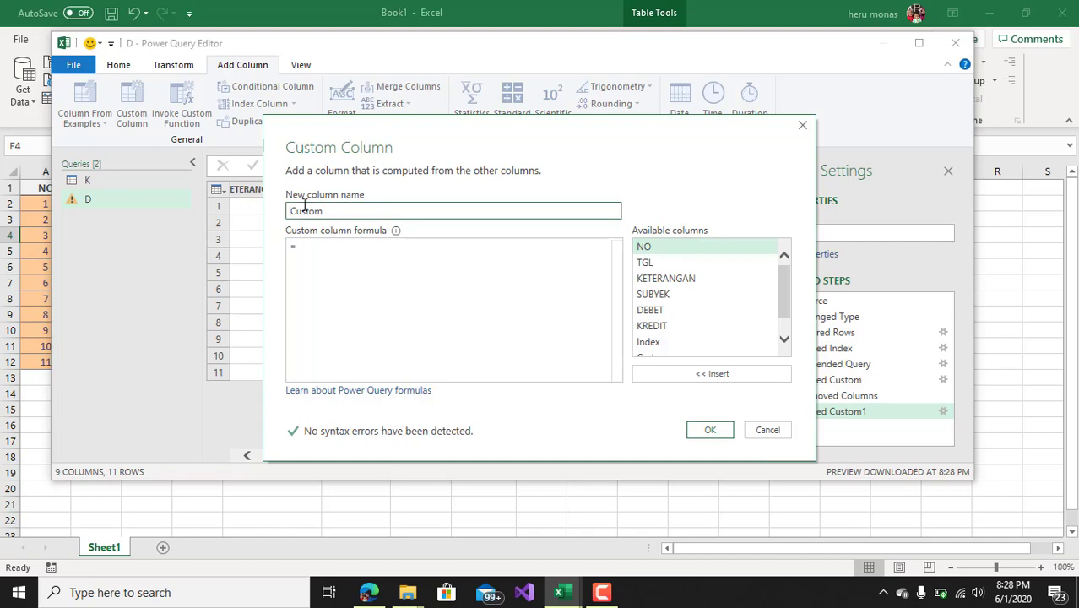
{"action": "key", "text": "ctrl+a"}
{"action": "type", "text": "O"}
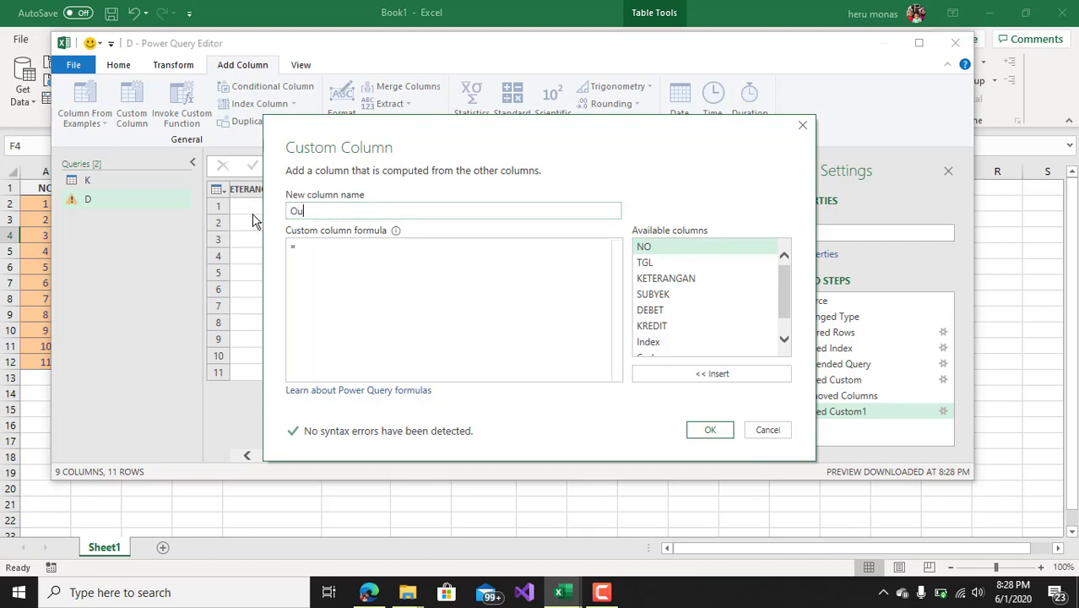
{"action": "type", "text": "ut"}
{"action": "key", "text": "BackSpace"}
{"action": "type", "text": "OUT"}
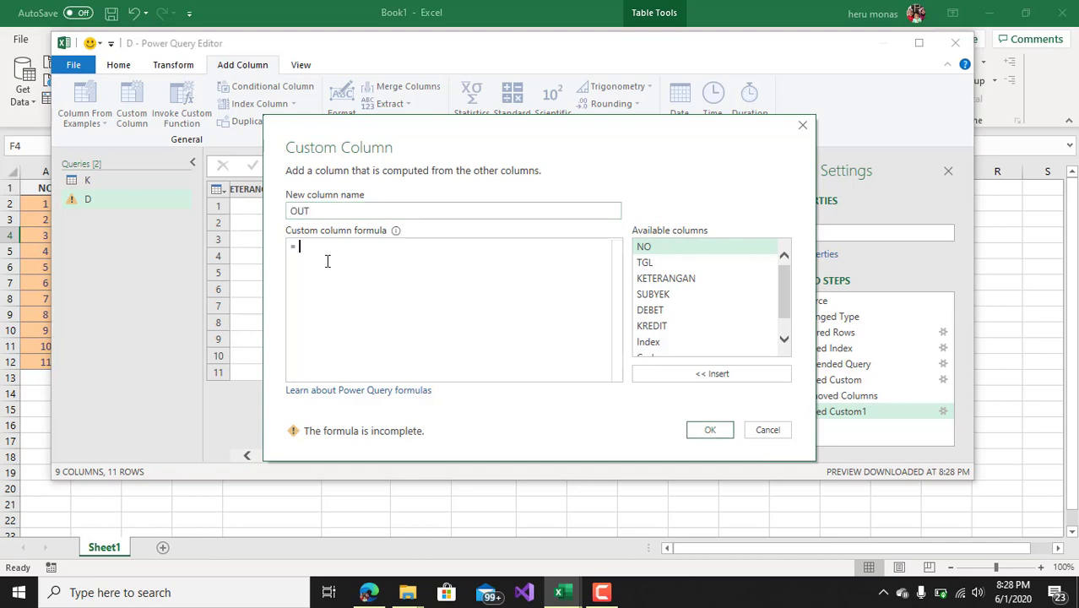
Begin the OUT column's formula with the condition: if [KREDIT]<>null then
{"action": "type", "text": "if"}
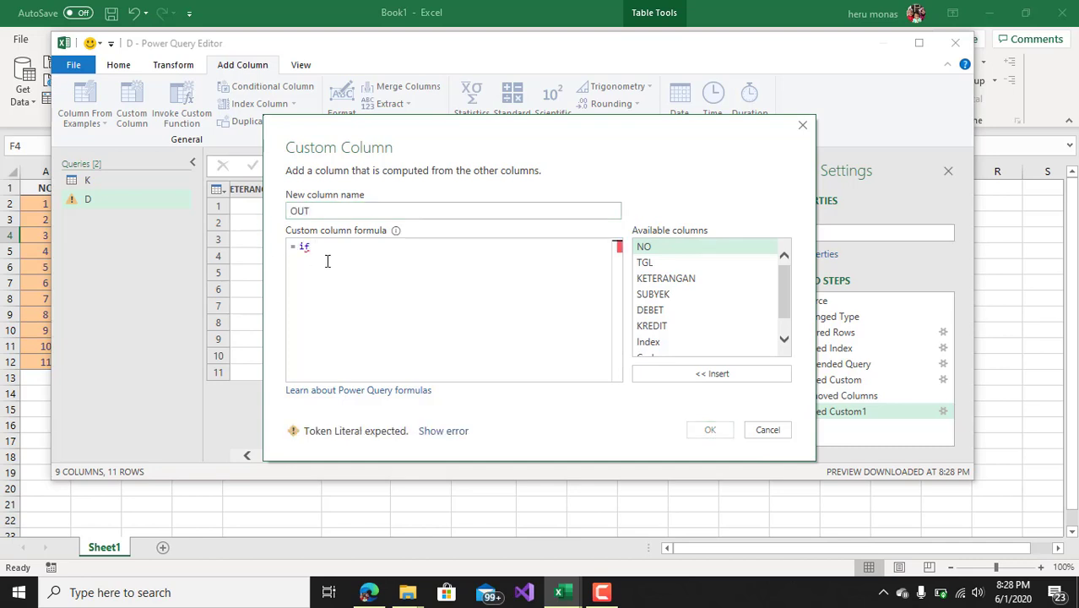
{"action": "double_click", "coordinate": [650, 326]}
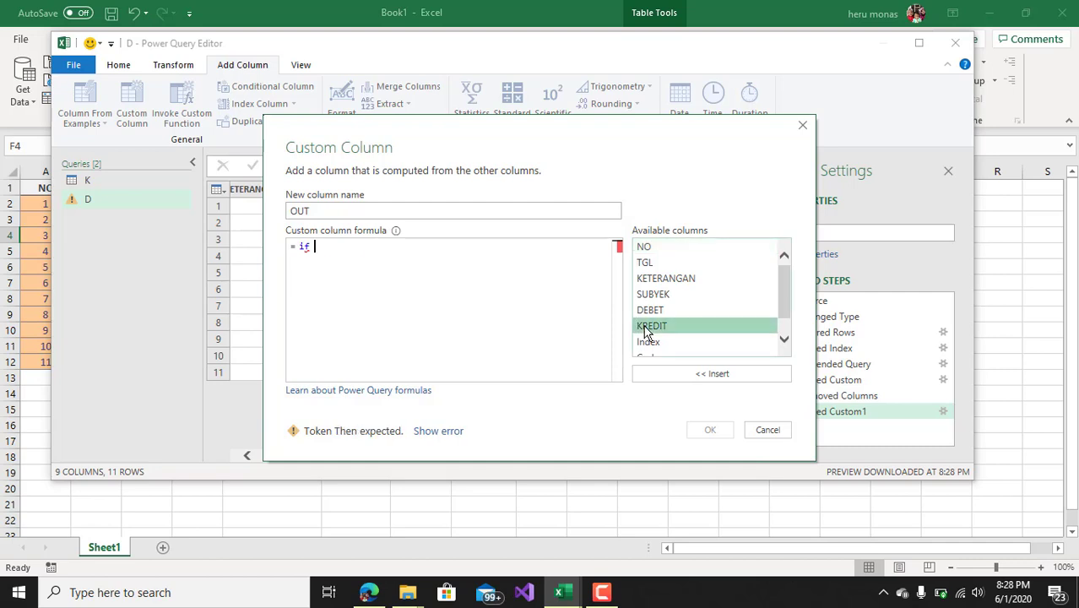
{"action": "type", "text": "<"}
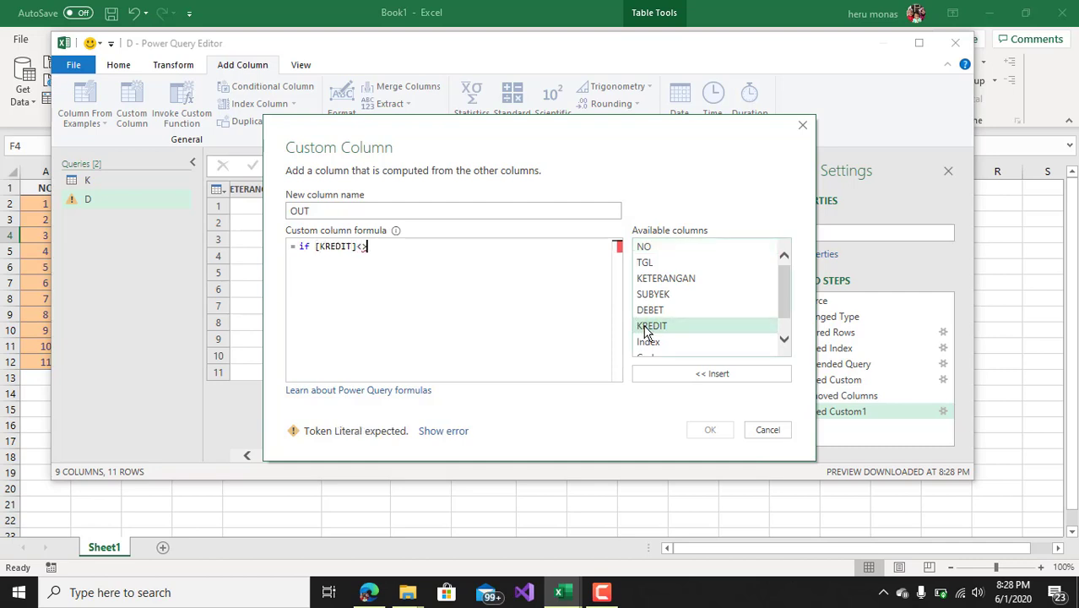
{"action": "type", "text": ">null "}
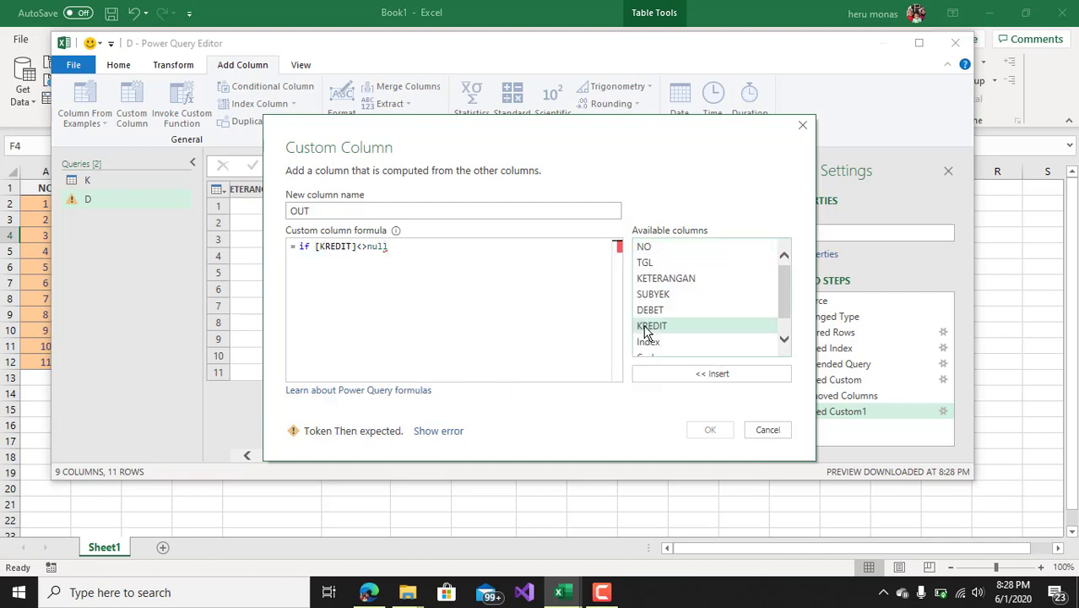
{"action": "type", "text": "then "}
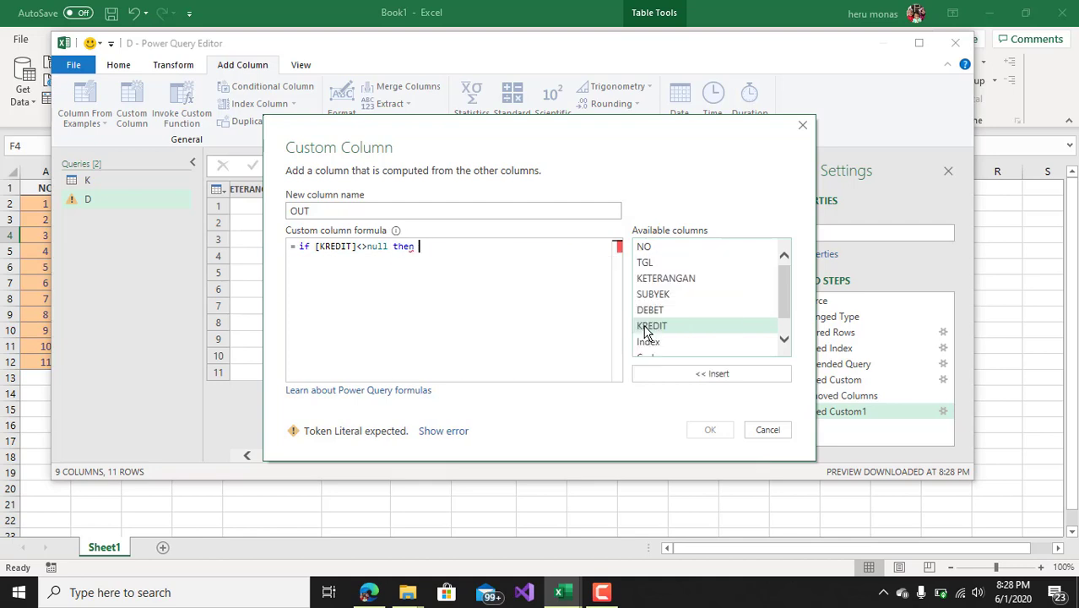
Complete the OUT formula with "O- "&[Code] else null and add the column to query D
{"action": "type", "text": "\"O- "}
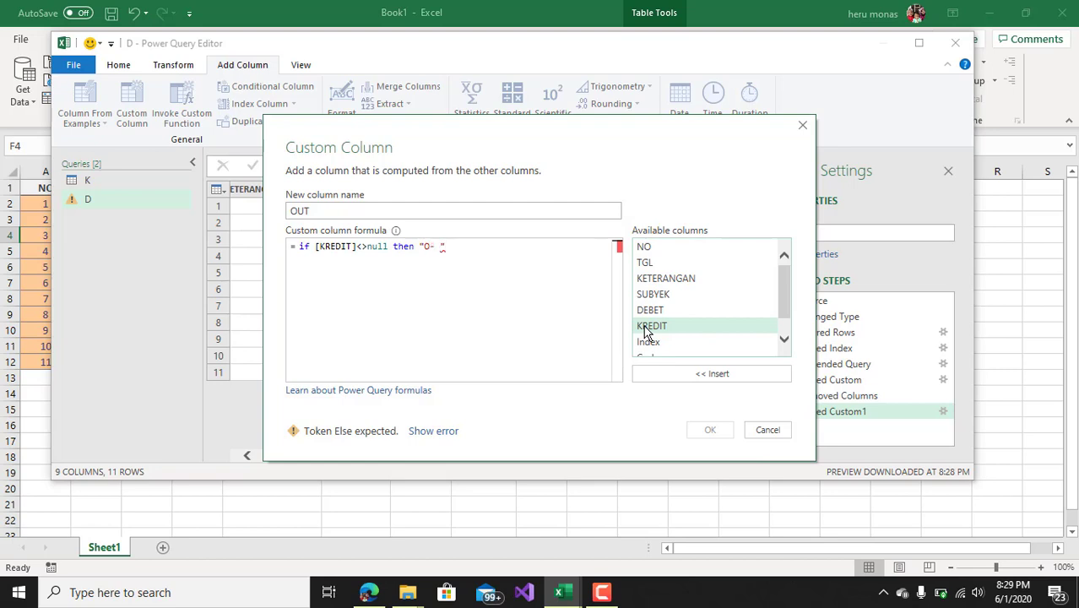
{"action": "type", "text": "\"&"}
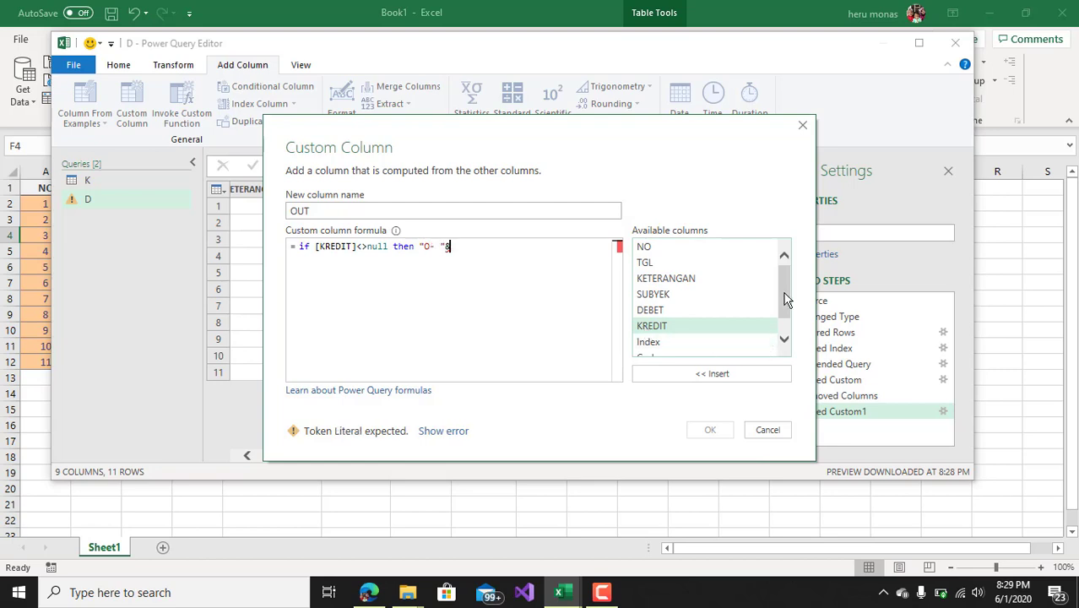
{"action": "left_click_drag", "start_coordinate": [785, 297], "coordinate": [794, 379]}
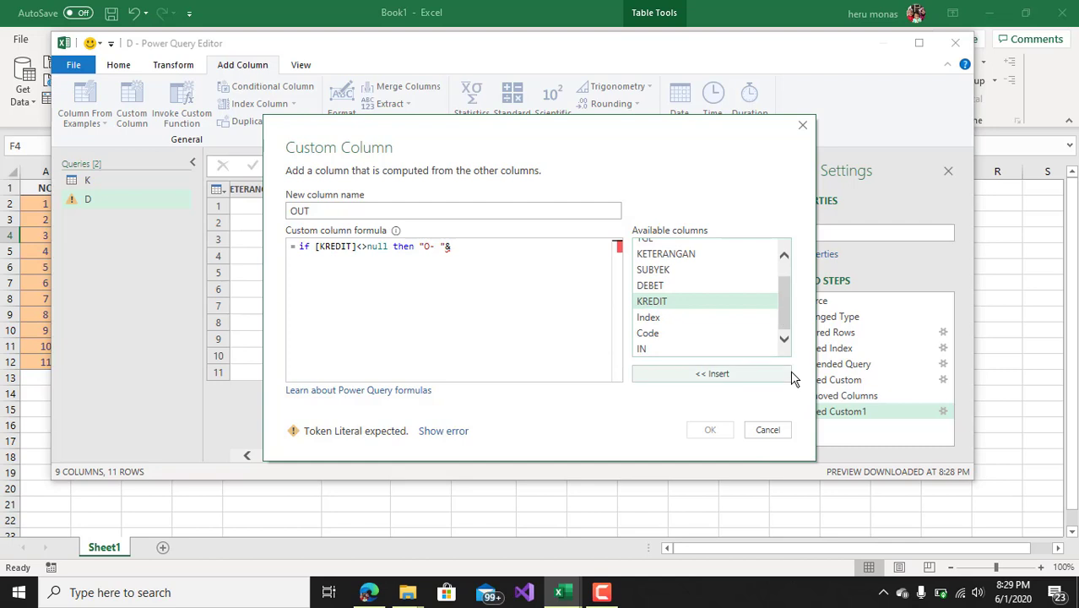
{"action": "left_click", "coordinate": [647, 333]}
{"action": "double_click", "coordinate": [647, 333]}
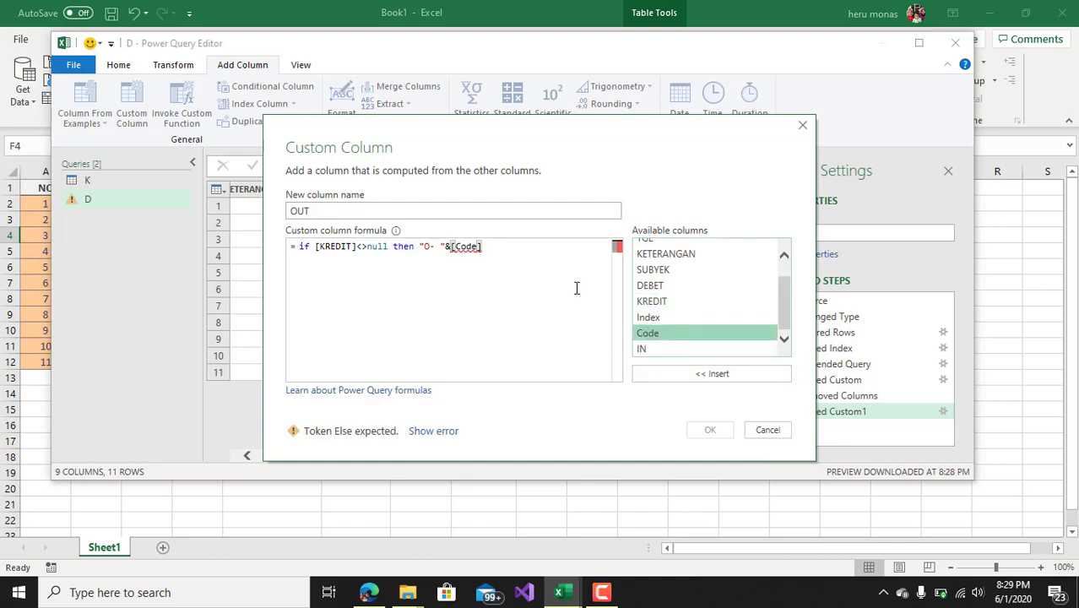
{"action": "left_click", "coordinate": [534, 262]}
{"action": "type", "text": "els"}
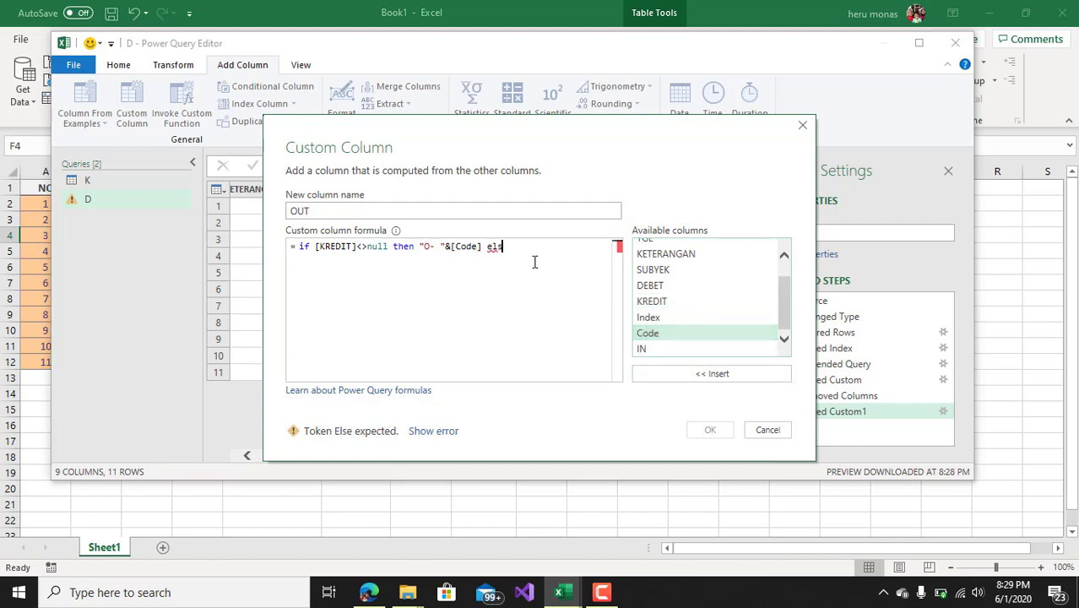
{"action": "type", "text": "e null"}
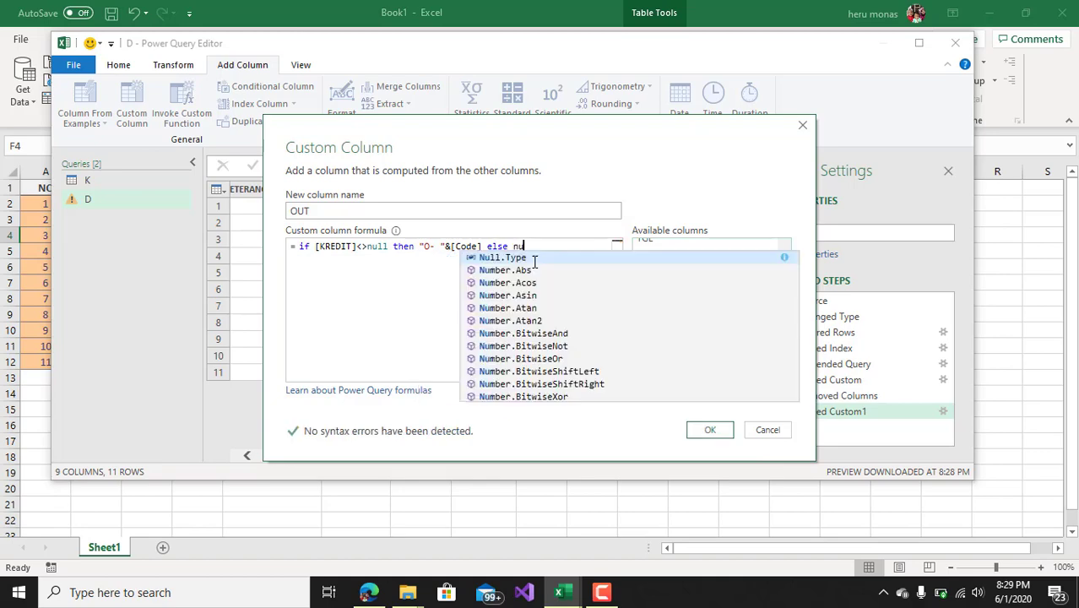
{"action": "left_click", "coordinate": [709, 430]}
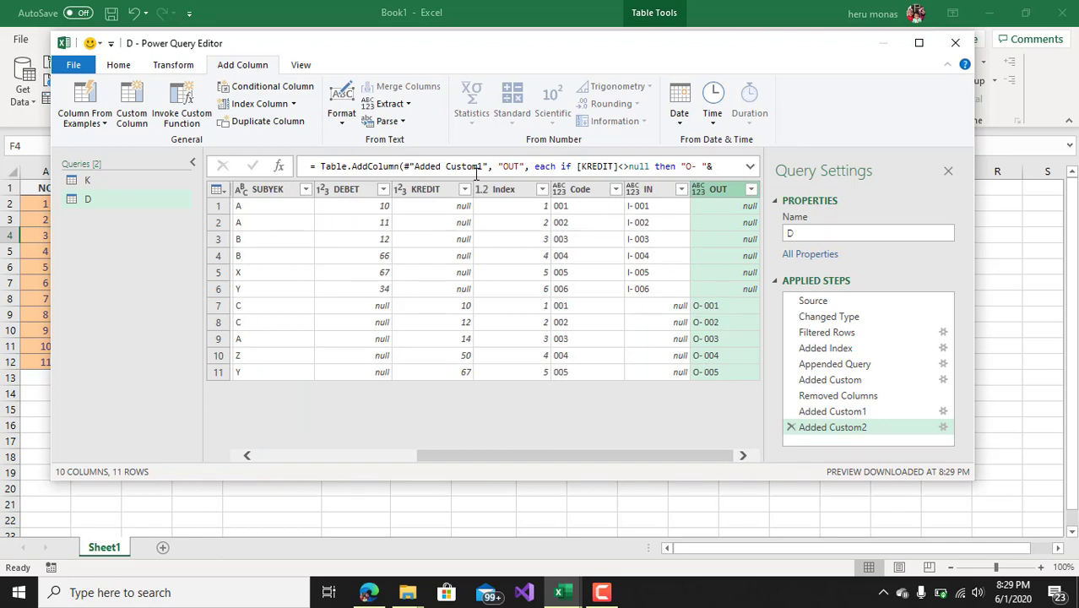
Remove the Index and Code columns from query D and move IN and OUT between TGL and KETERANGAN
{"action": "left_click", "coordinate": [583, 198]}
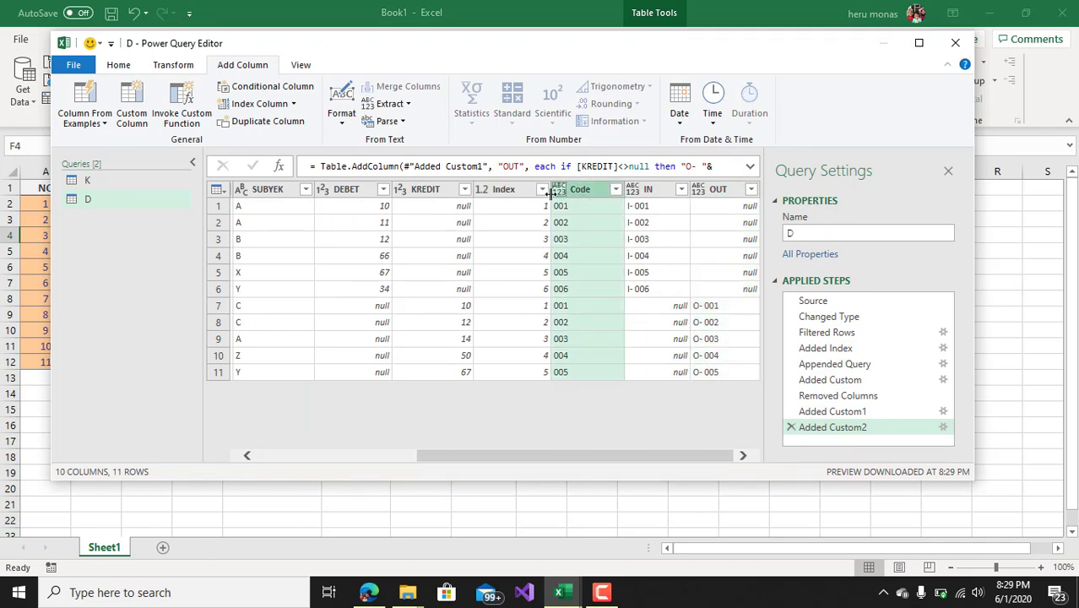
{"action": "left_click", "coordinate": [510, 191]}
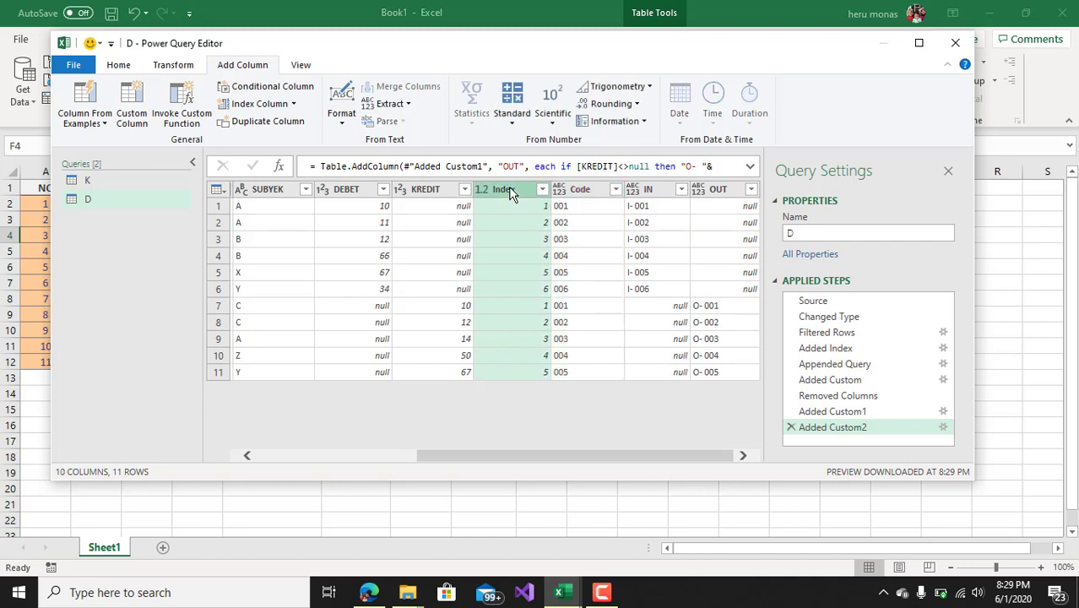
{"action": "left_click", "coordinate": [574, 190], "text": "ctrl"}
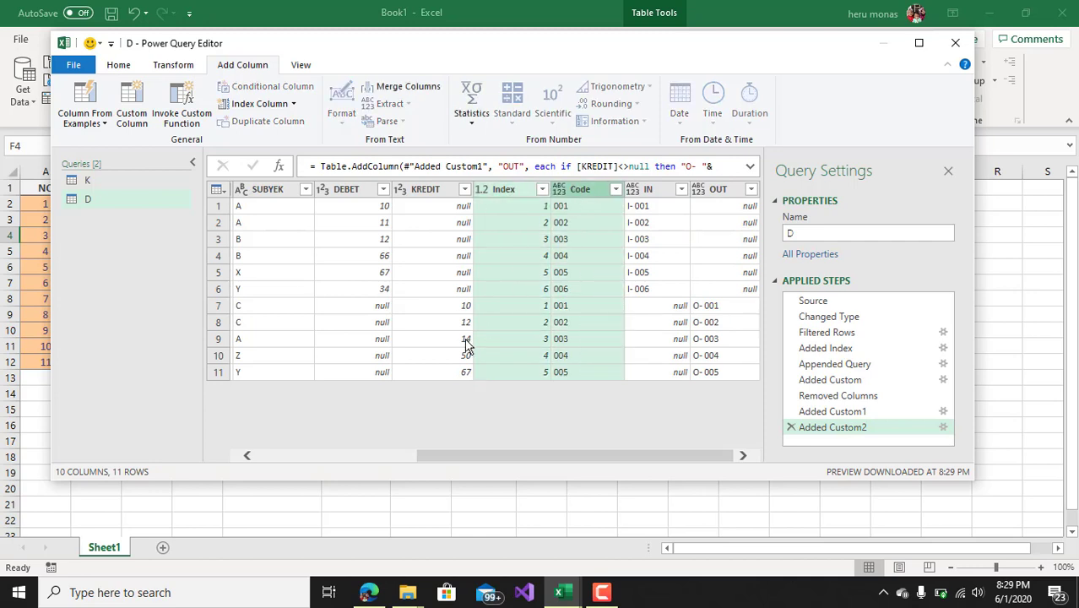
{"action": "left_click_drag", "start_coordinate": [439, 460], "coordinate": [473, 448]}
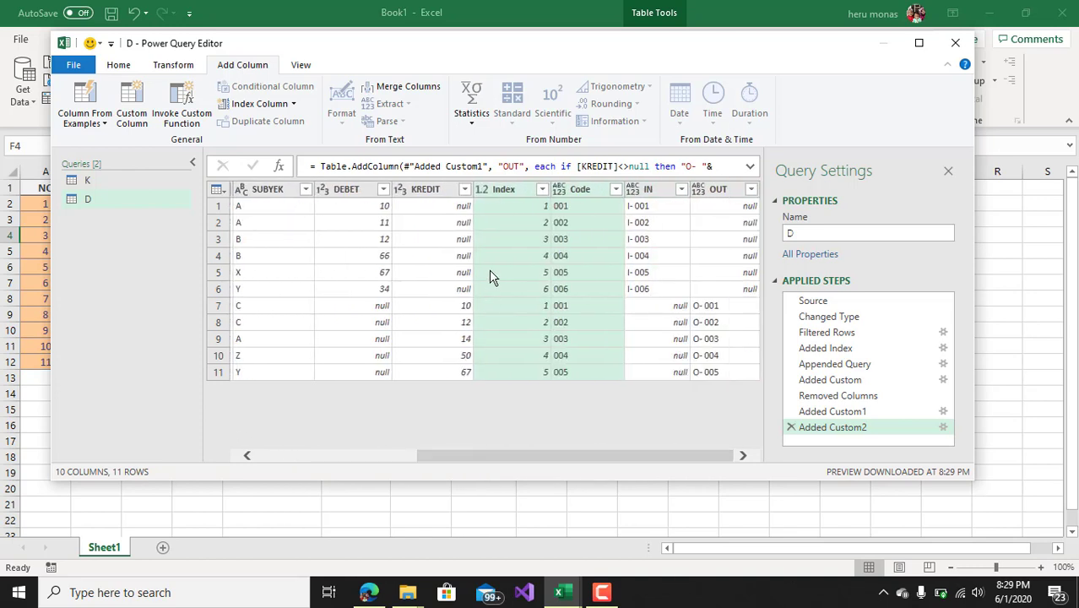
{"action": "right_click", "coordinate": [503, 188]}
{"action": "left_click", "coordinate": [531, 223]}
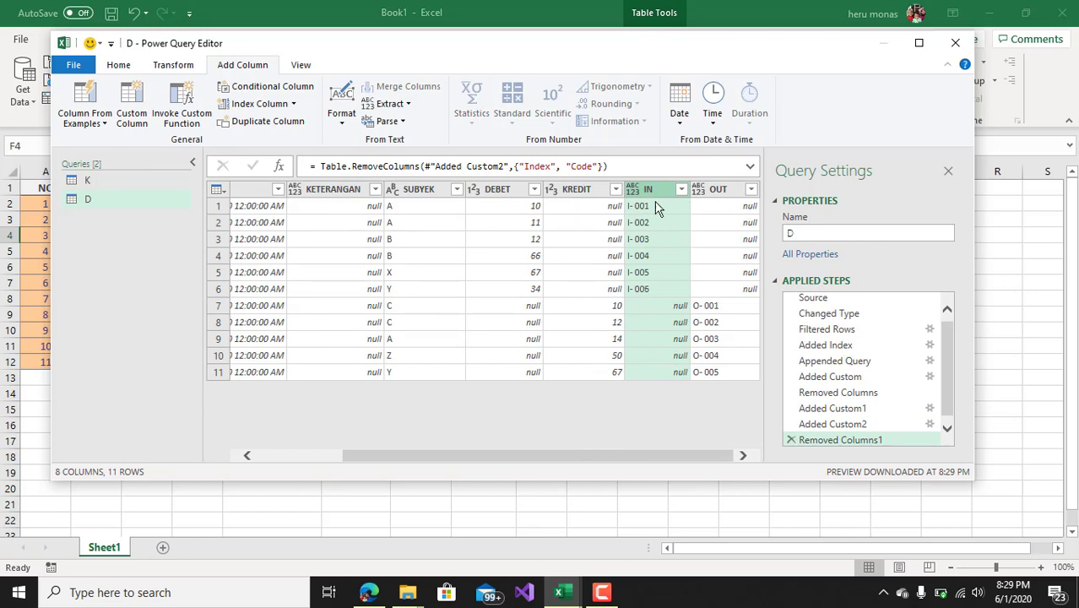
{"action": "left_click_drag", "start_coordinate": [652, 189], "coordinate": [328, 228]}
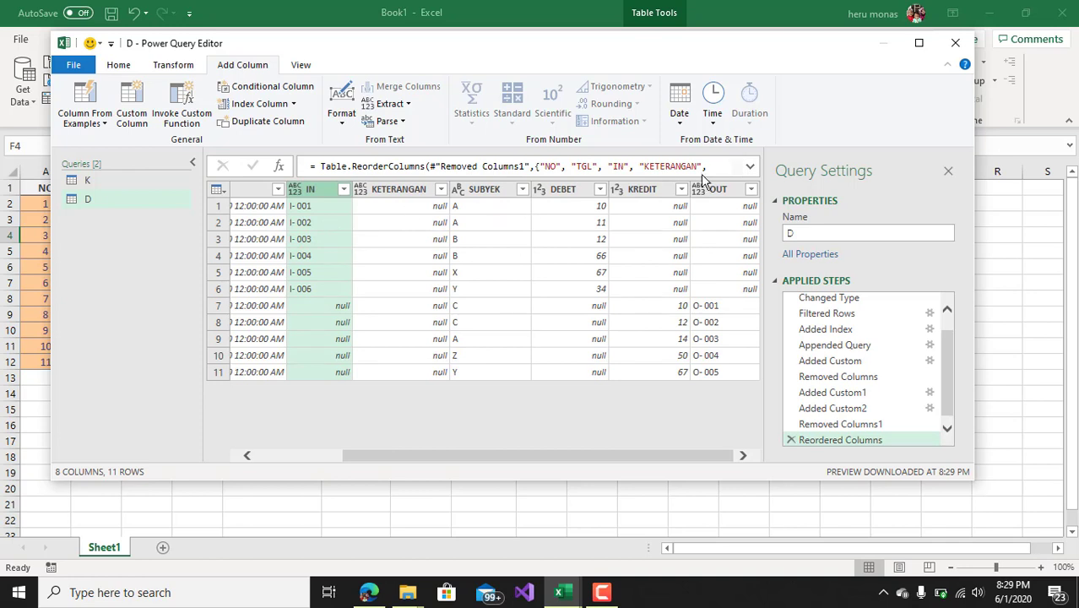
{"action": "left_click_drag", "start_coordinate": [712, 191], "coordinate": [361, 217]}
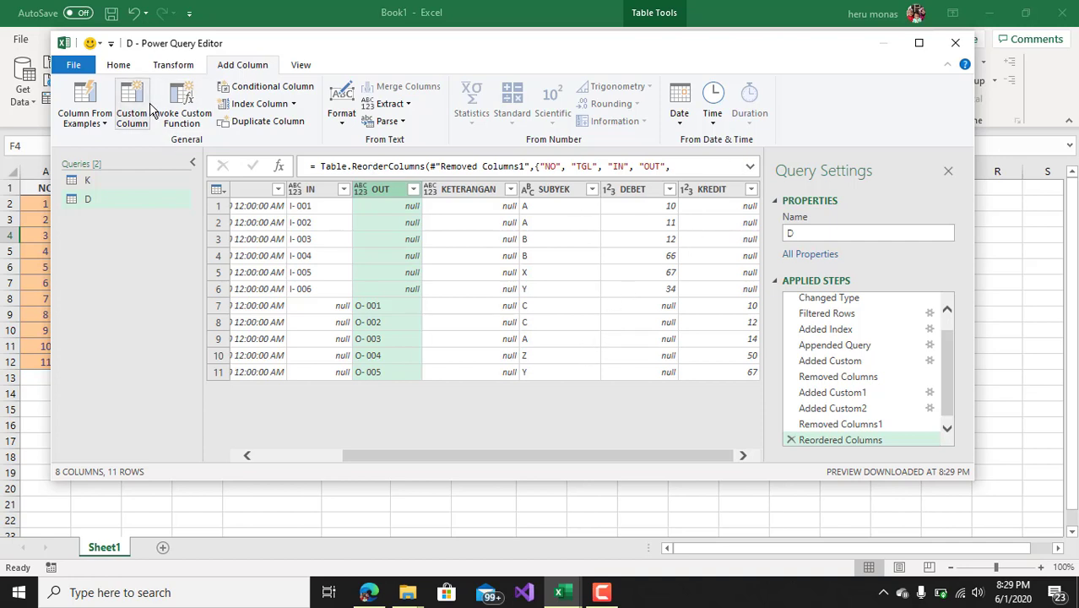
Close the query editor and load the queries to the workbook with Only Create Connection
{"action": "left_click", "coordinate": [118, 66]}
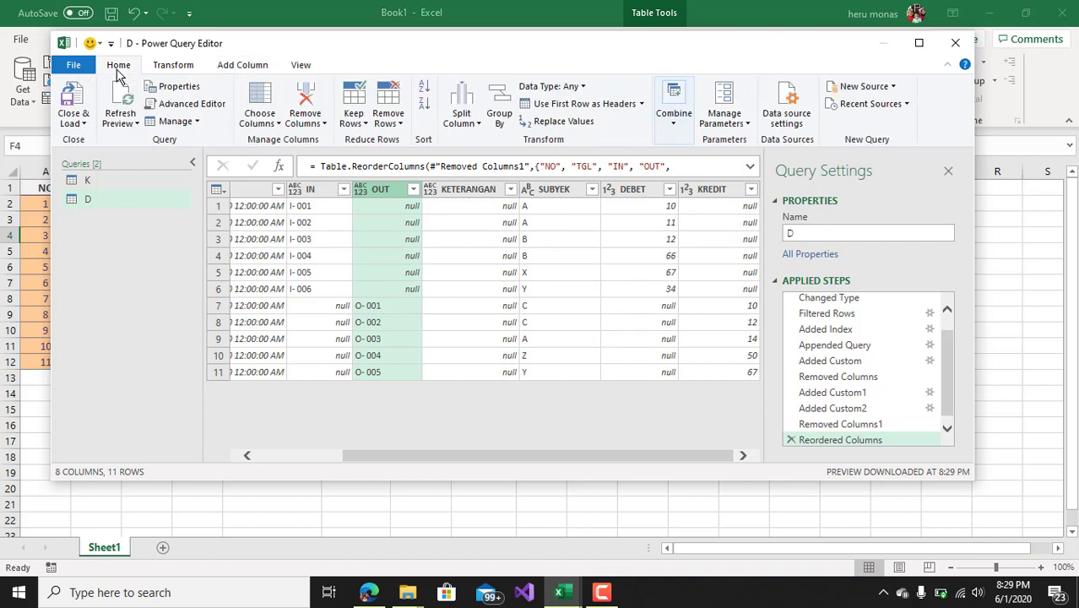
{"action": "left_click", "coordinate": [84, 124]}
{"action": "left_click", "coordinate": [104, 154]}
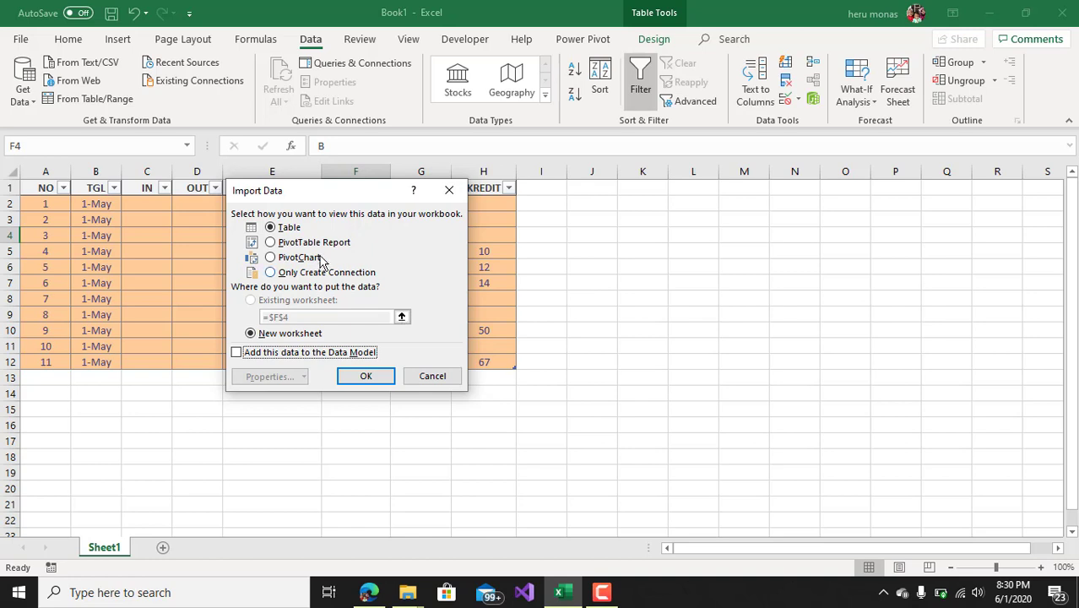
{"action": "left_click", "coordinate": [295, 276]}
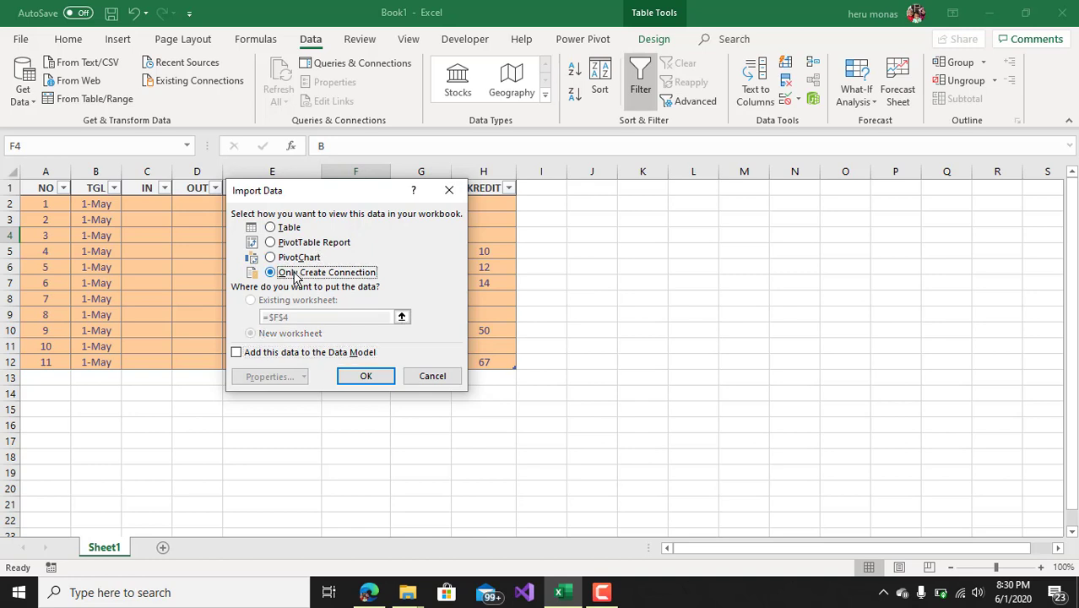
{"action": "left_click", "coordinate": [319, 245]}
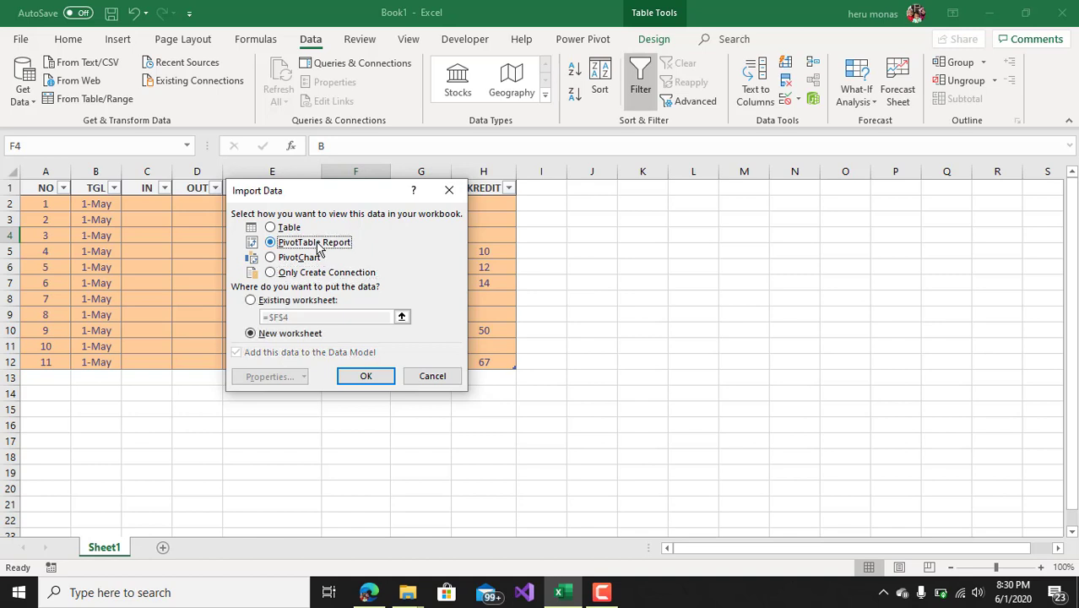
{"action": "left_click", "coordinate": [302, 275]}
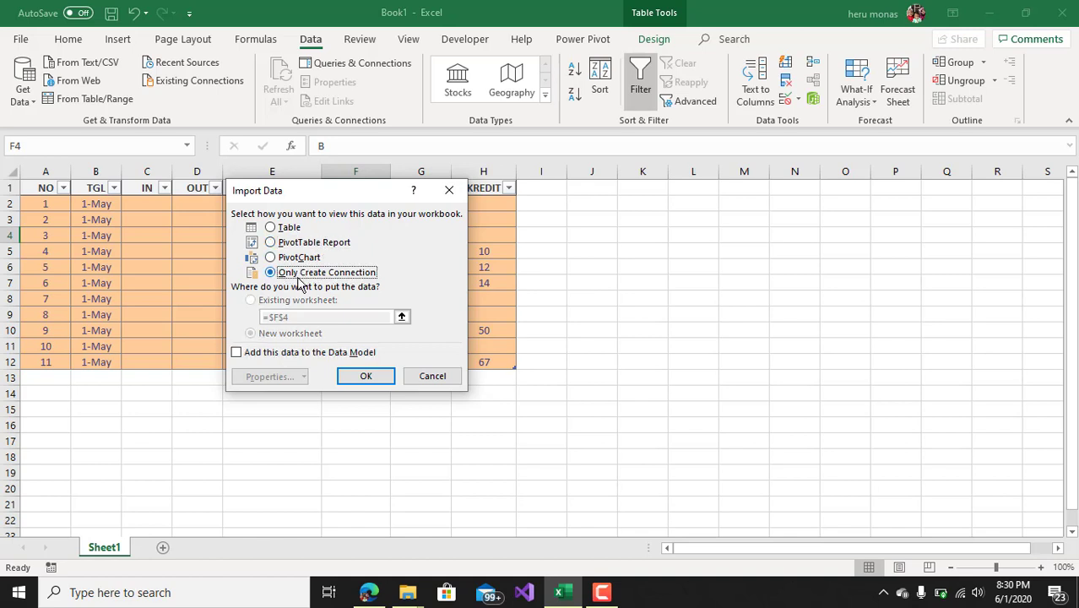
{"action": "left_click", "coordinate": [365, 377]}
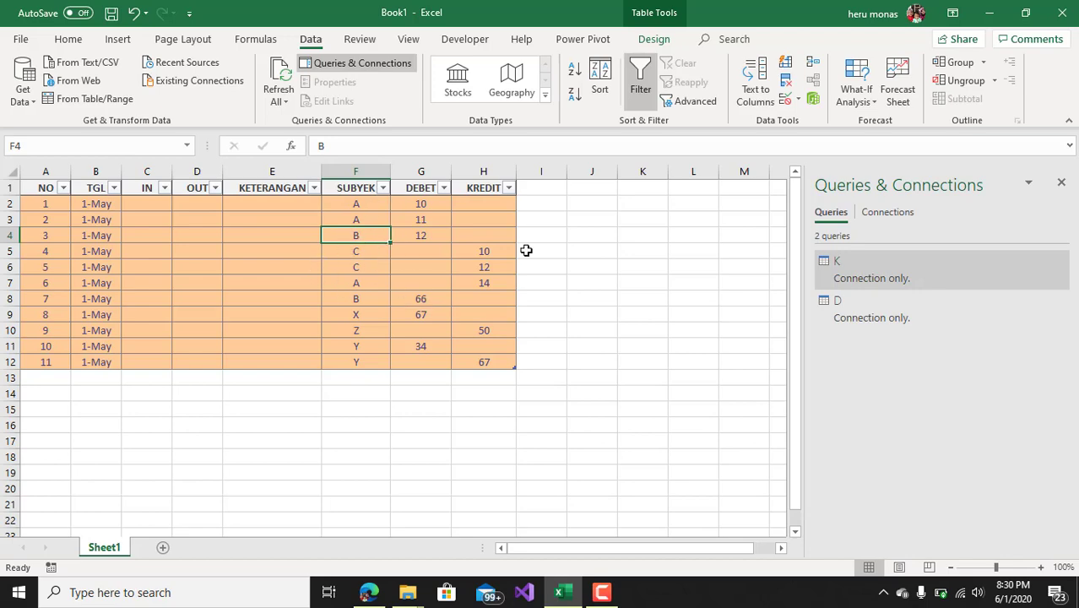
Load query D as a table into the existing worksheet at cell K1 and close the queries list
{"action": "left_click", "coordinate": [646, 187]}
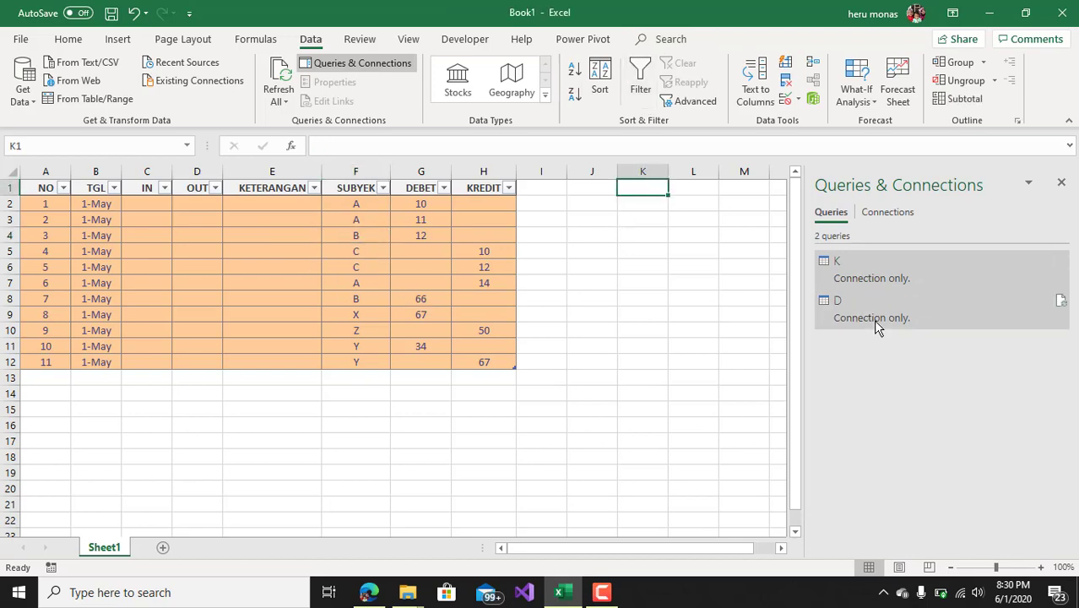
{"action": "left_click", "coordinate": [902, 318]}
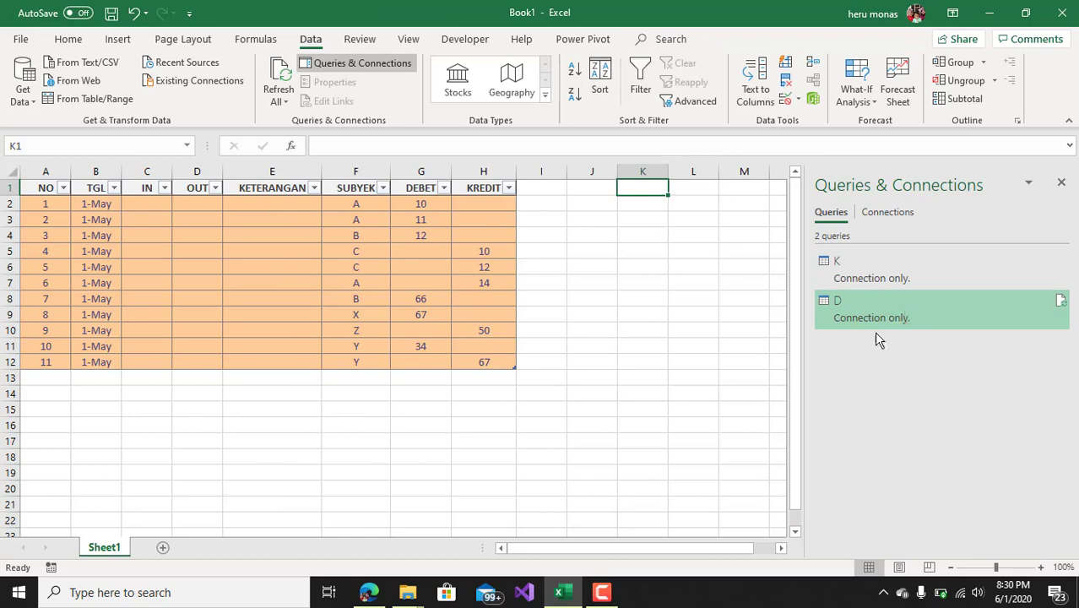
{"action": "right_click", "coordinate": [898, 317]}
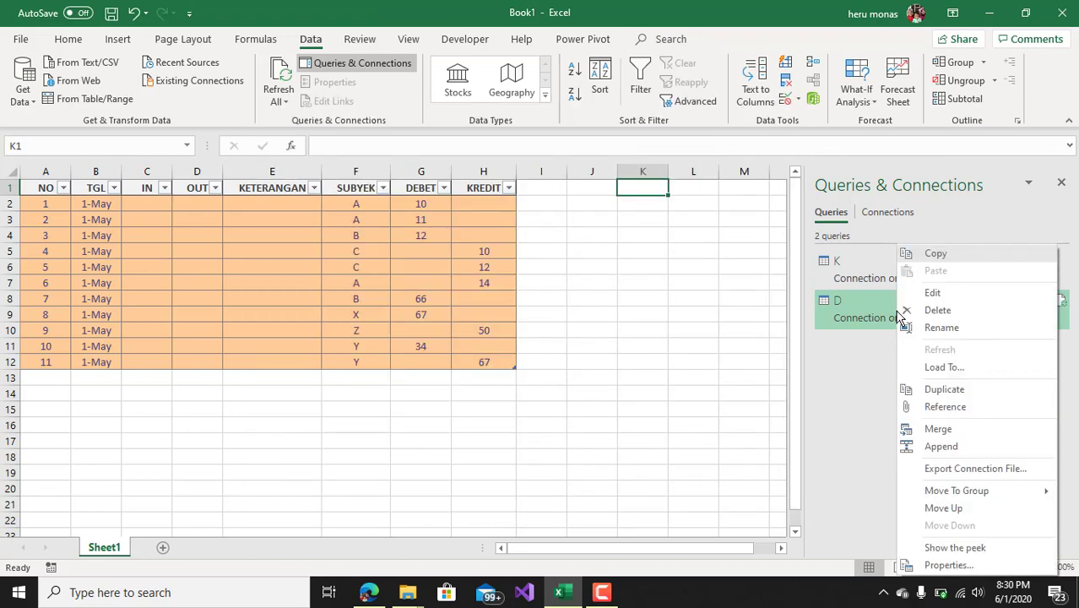
{"action": "left_click", "coordinate": [935, 370]}
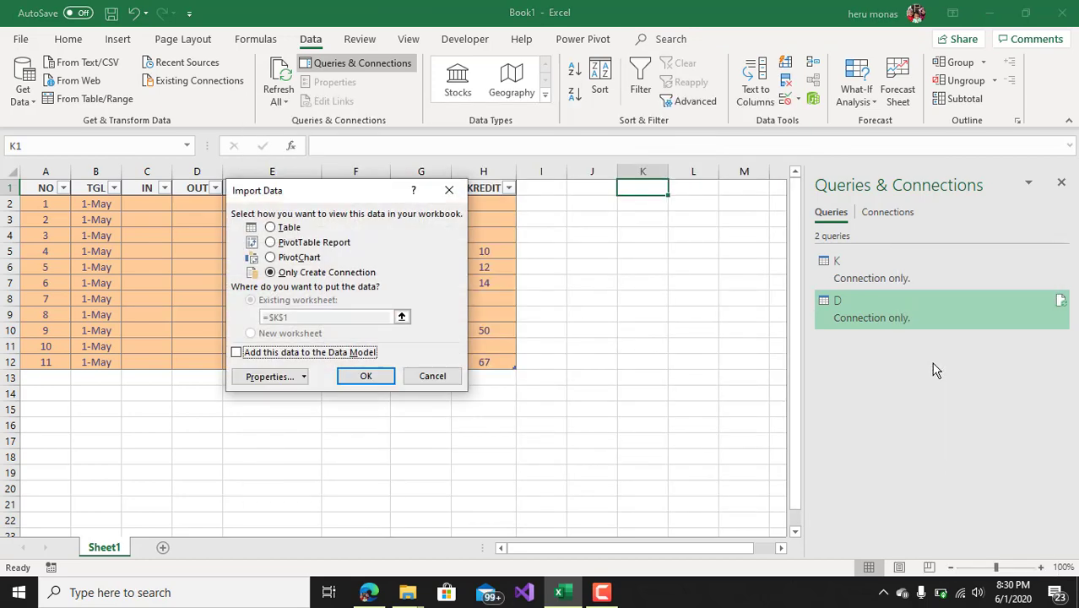
{"action": "left_click_drag", "start_coordinate": [355, 199], "coordinate": [520, 249]}
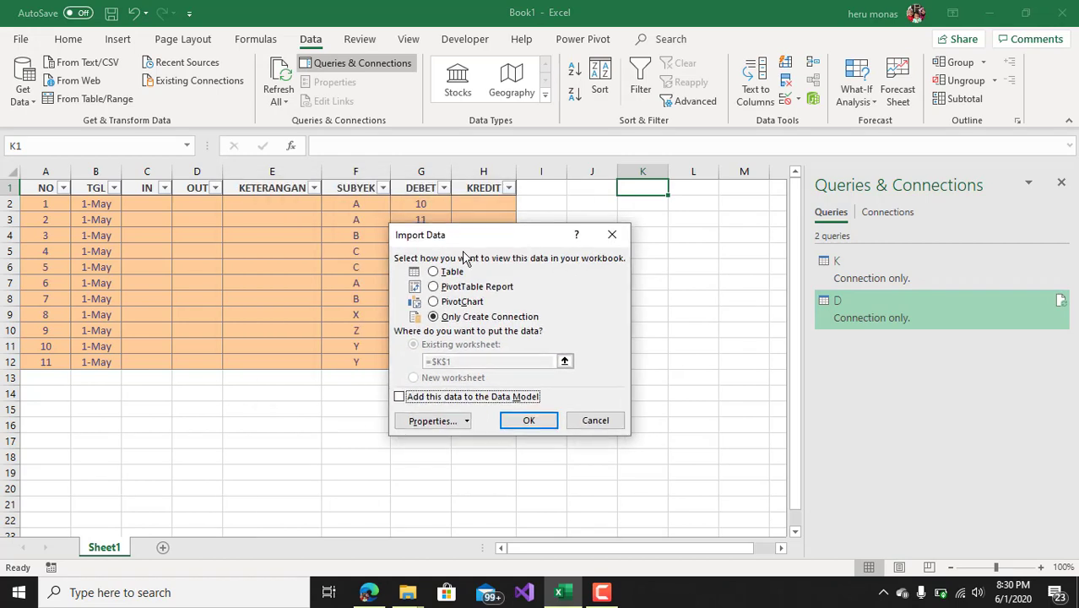
{"action": "left_click", "coordinate": [453, 274]}
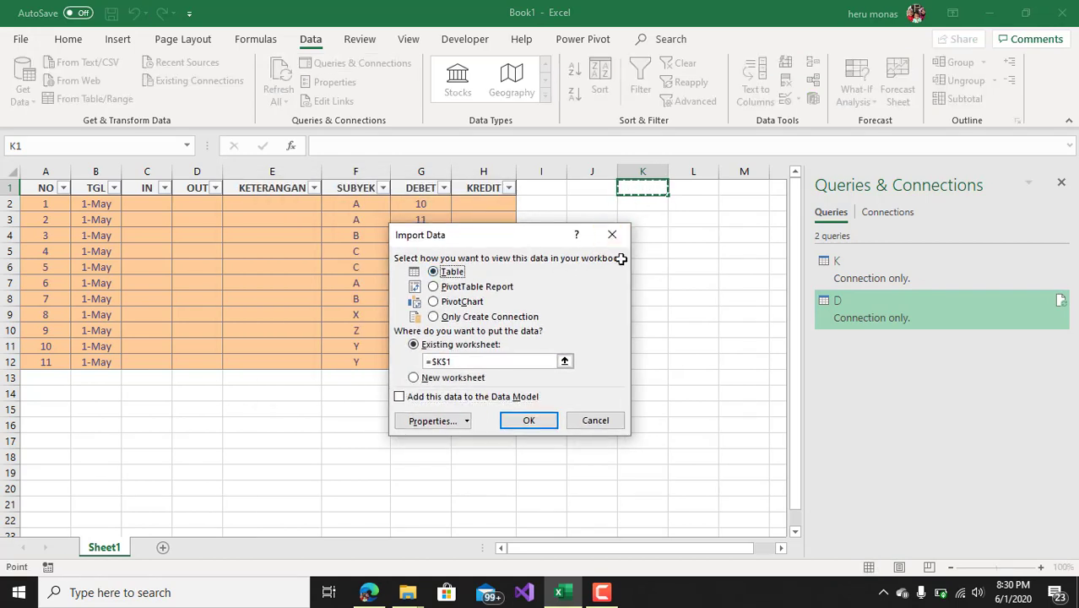
{"action": "left_click", "coordinate": [527, 425]}
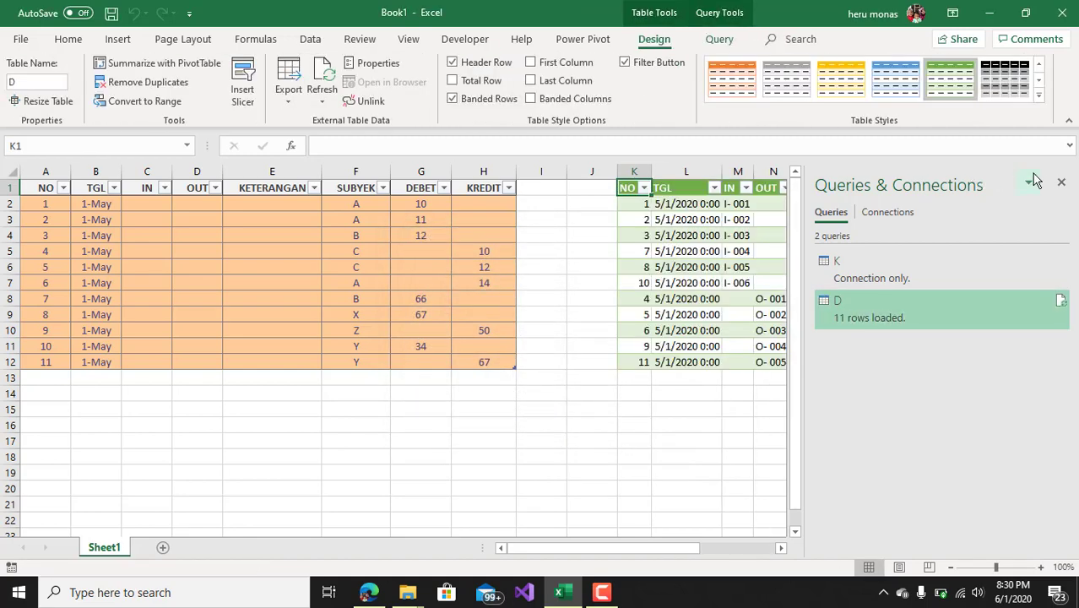
{"action": "left_click", "coordinate": [1062, 181]}
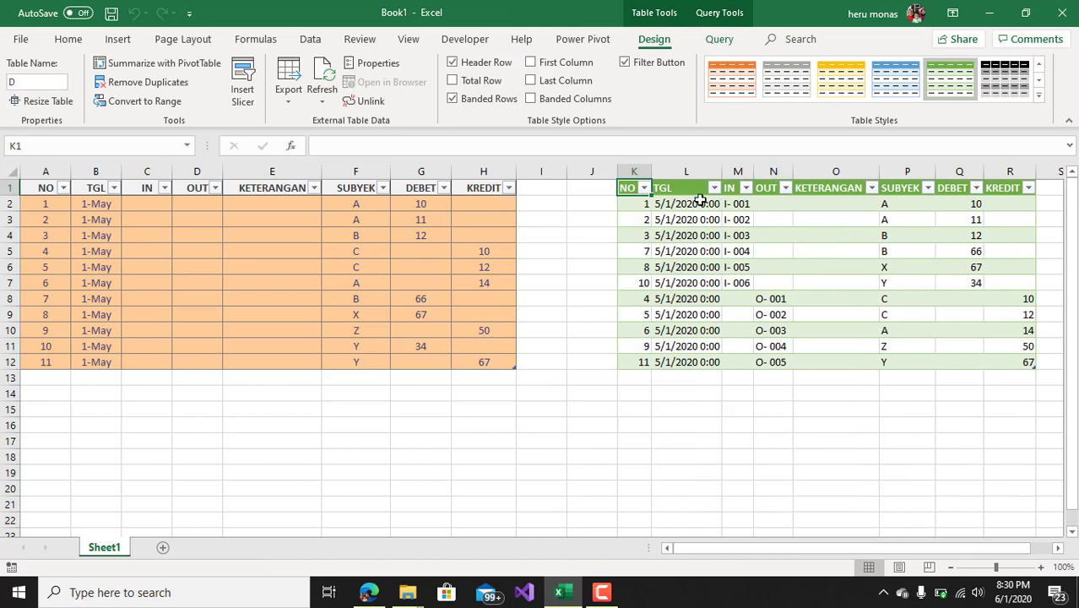
Apply the custom number format mmm to the TGL column of the loaded query table
{"action": "left_click", "coordinate": [689, 185]}
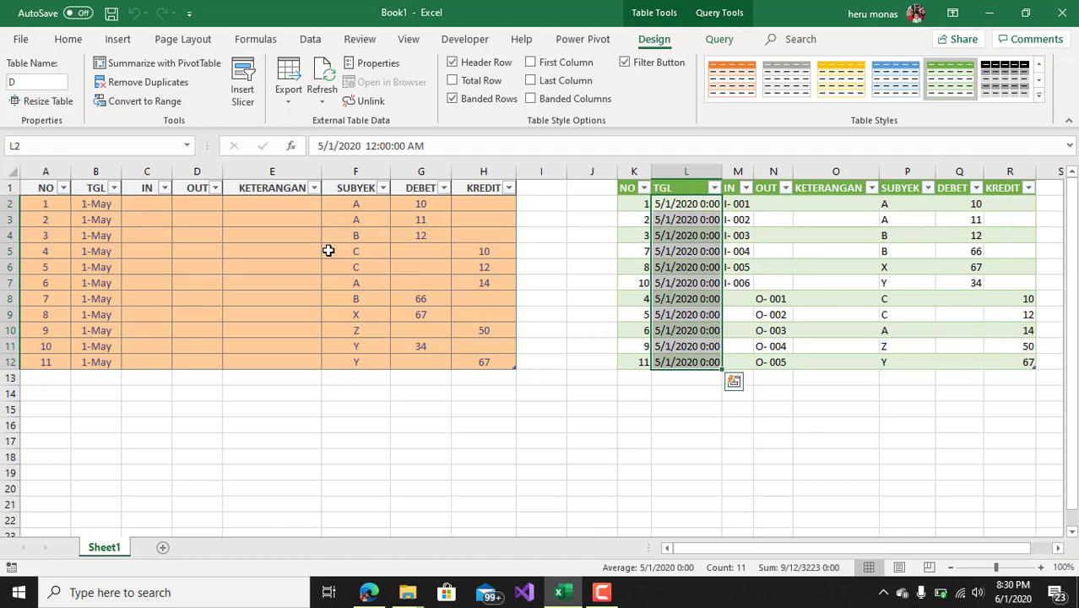
{"action": "key", "text": "ctrl+1"}
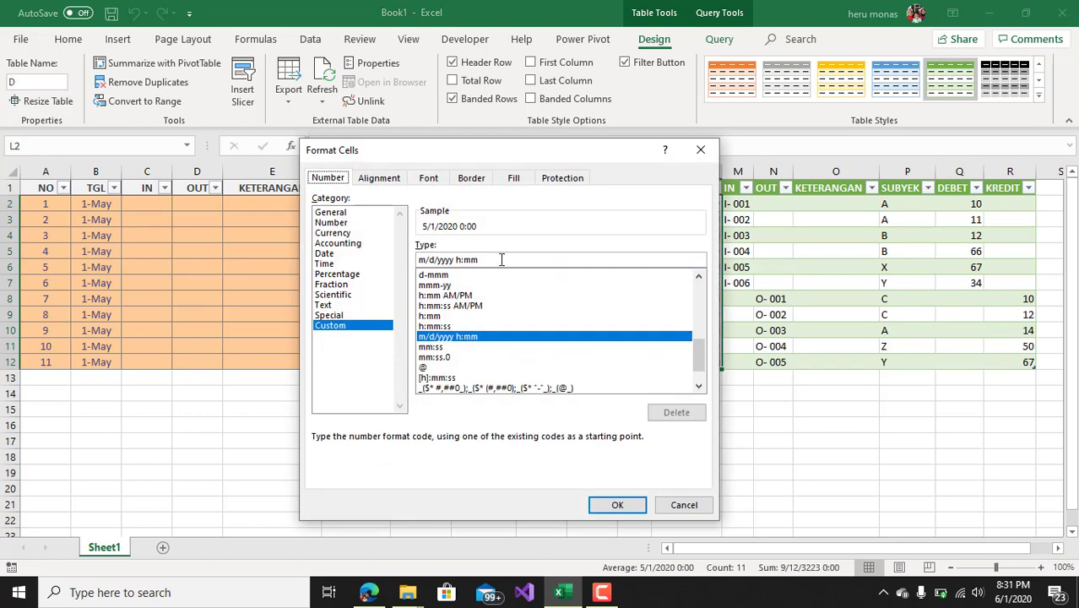
{"action": "left_click_drag", "start_coordinate": [507, 260], "coordinate": [397, 260]}
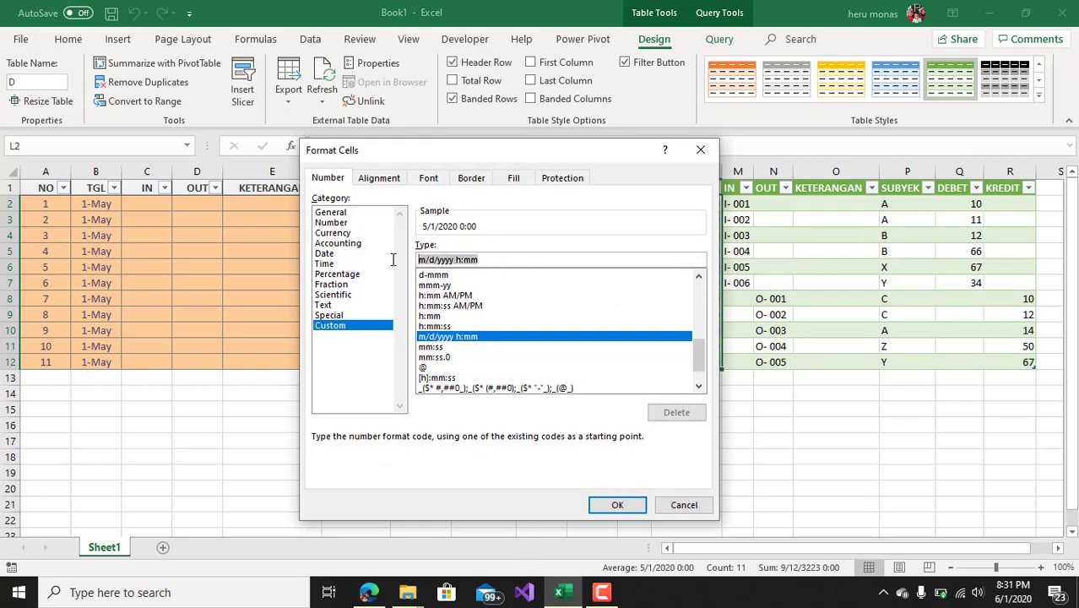
{"action": "type", "text": "mmm"}
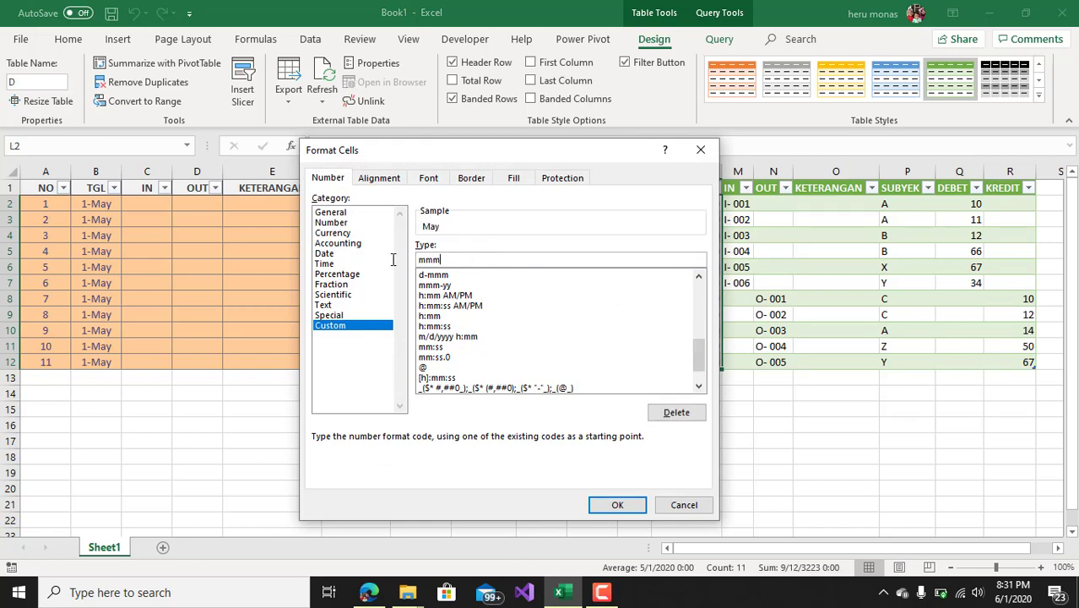
{"action": "key", "text": "Return"}
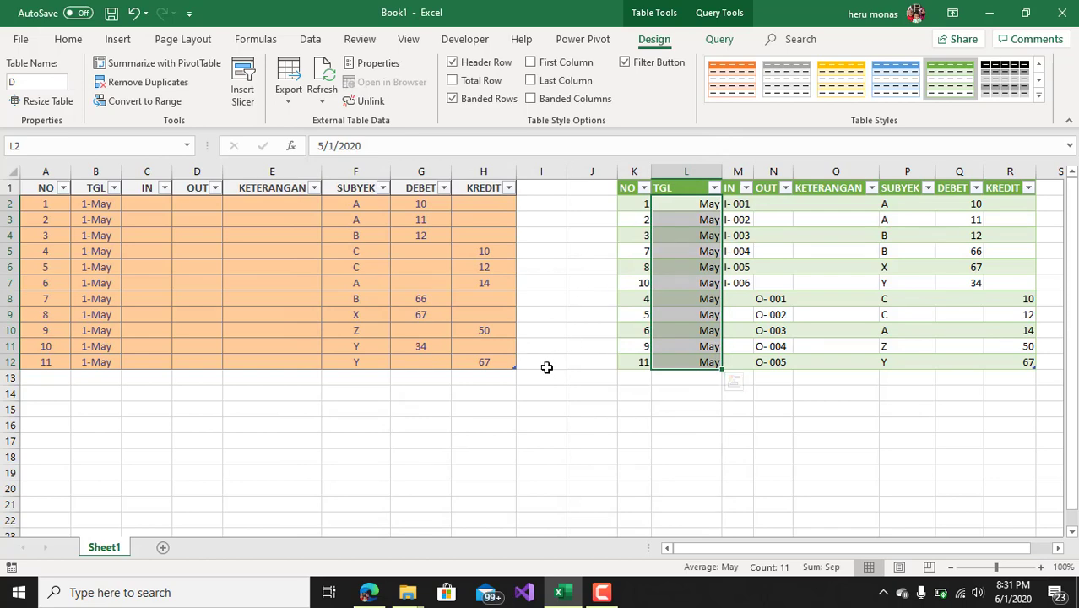
{"action": "left_click", "coordinate": [547, 365]}
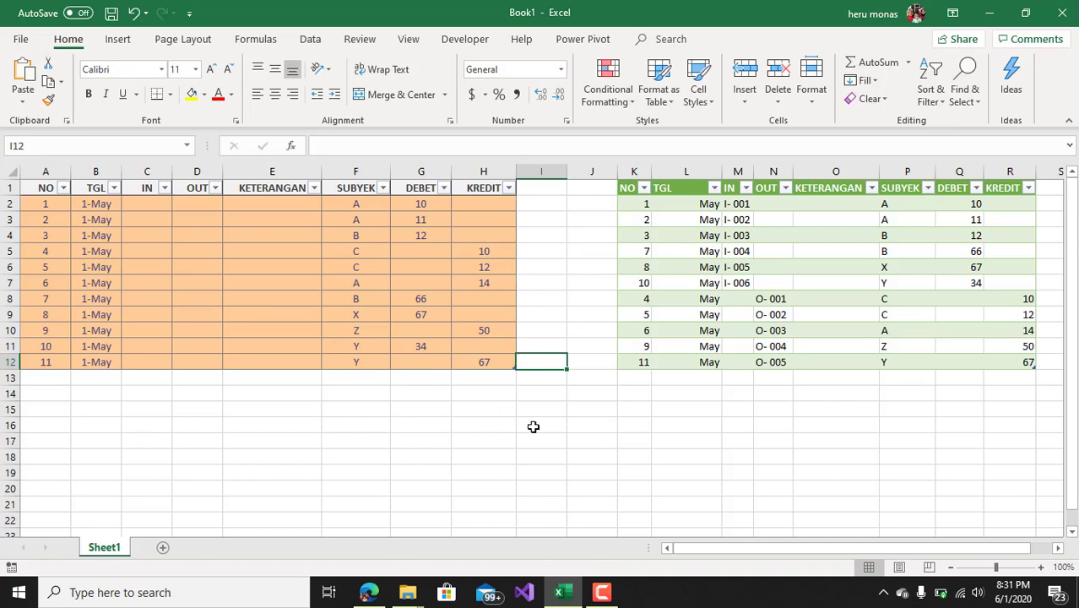
Add source table row 13 with NO 12, TGL copied from the row above, SUBYEK H and DEBET 45
{"action": "left_click", "coordinate": [48, 381]}
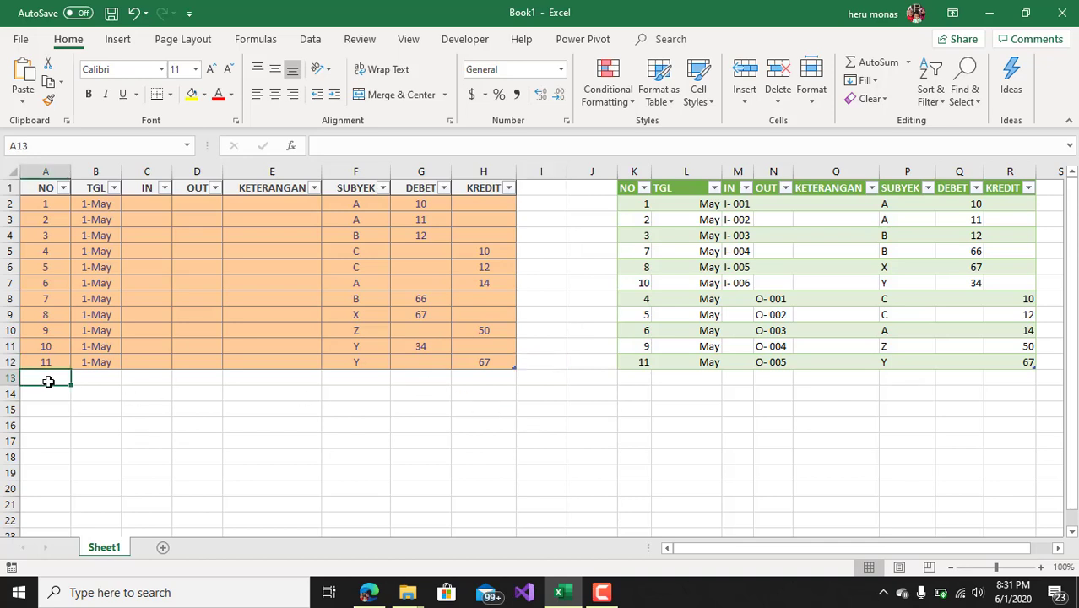
{"action": "type", "text": "12"}
{"action": "left_click", "coordinate": [100, 379]}
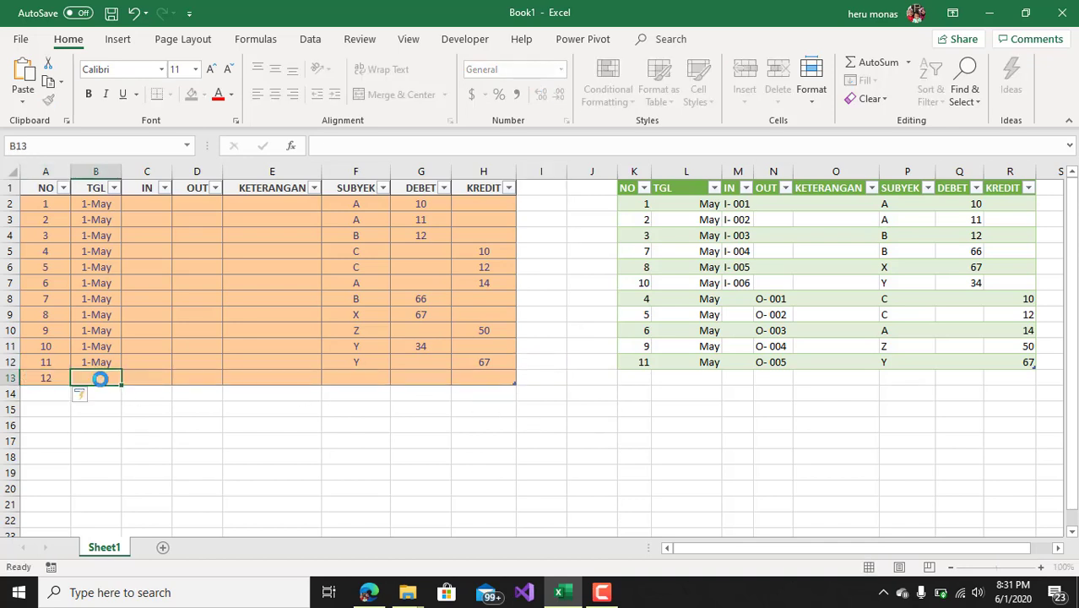
{"action": "key", "text": "ctrl+d"}
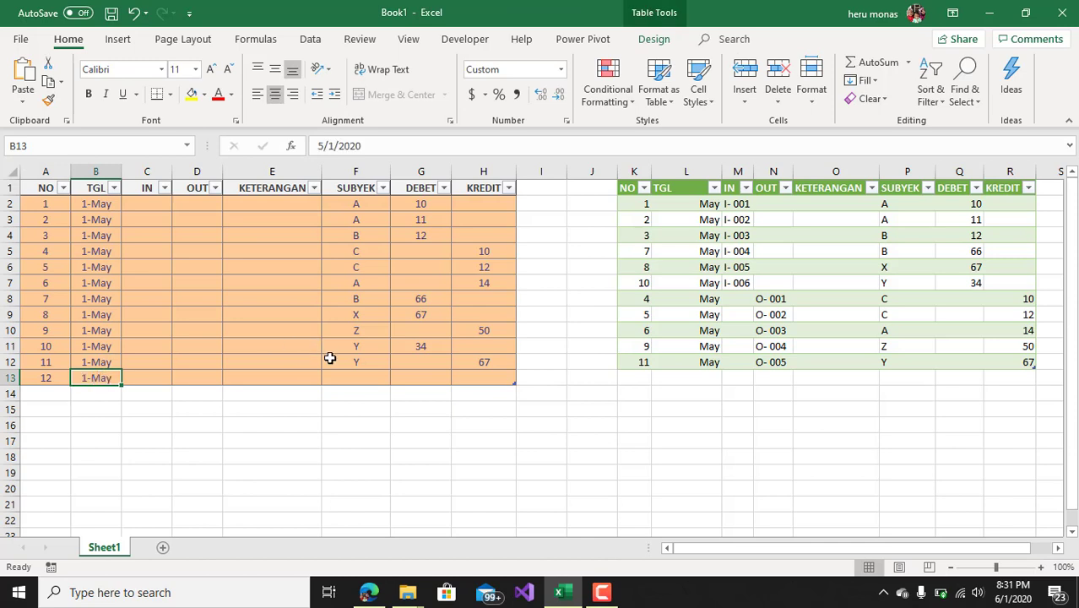
{"action": "left_click", "coordinate": [339, 379]}
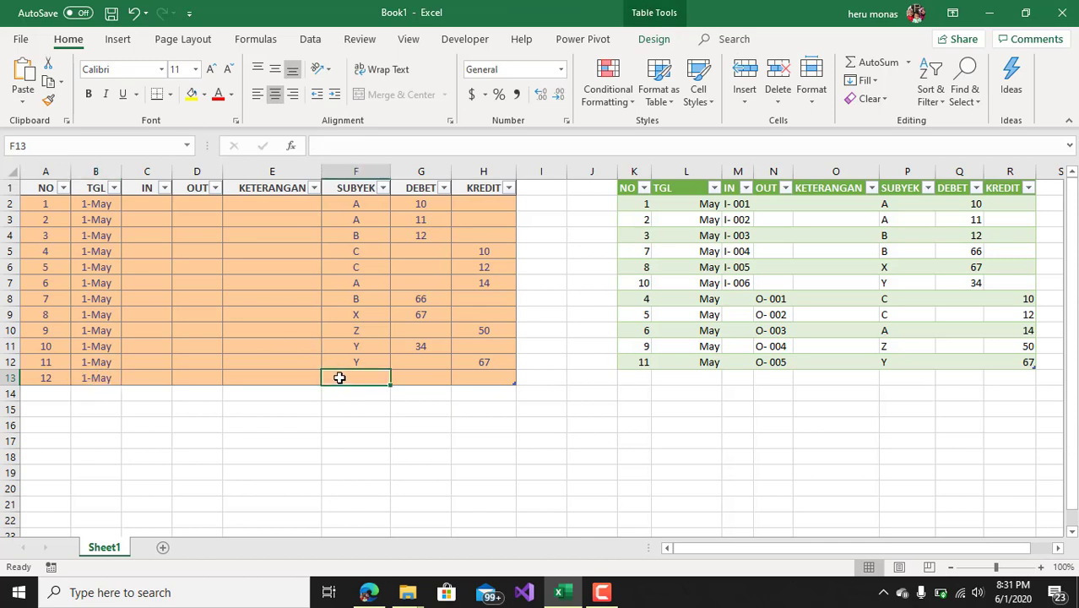
{"action": "type", "text": "H"}
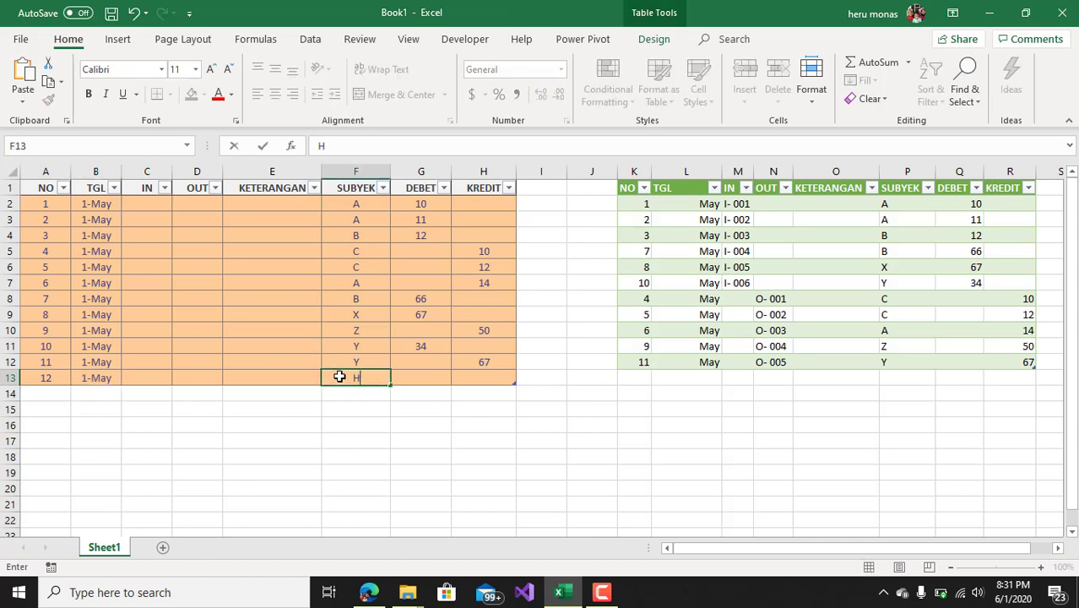
{"action": "left_click", "coordinate": [430, 376]}
{"action": "type", "text": "45"}
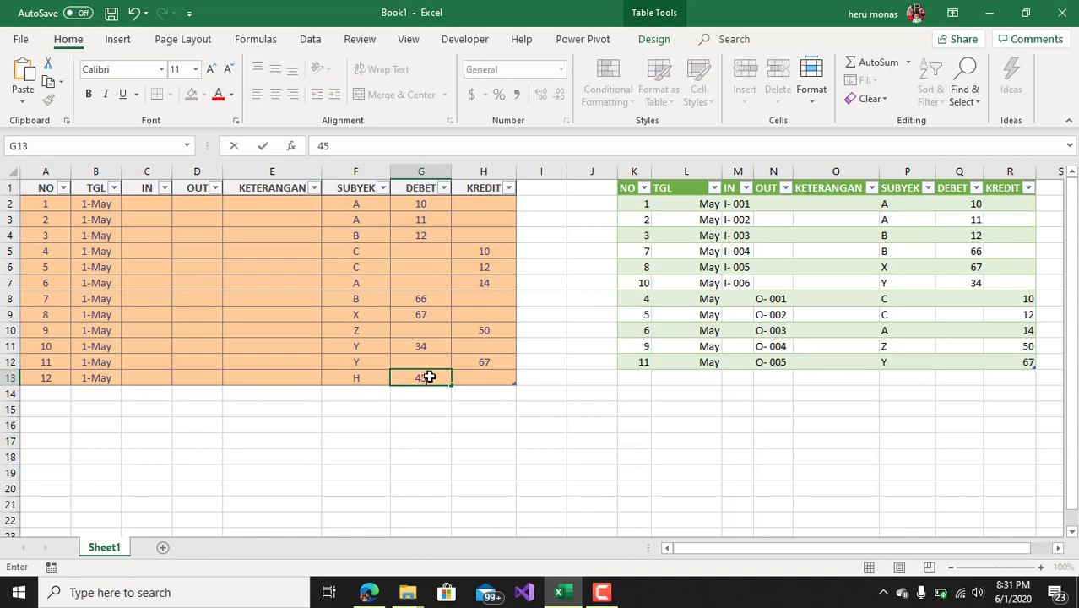
{"action": "key", "text": "Return"}
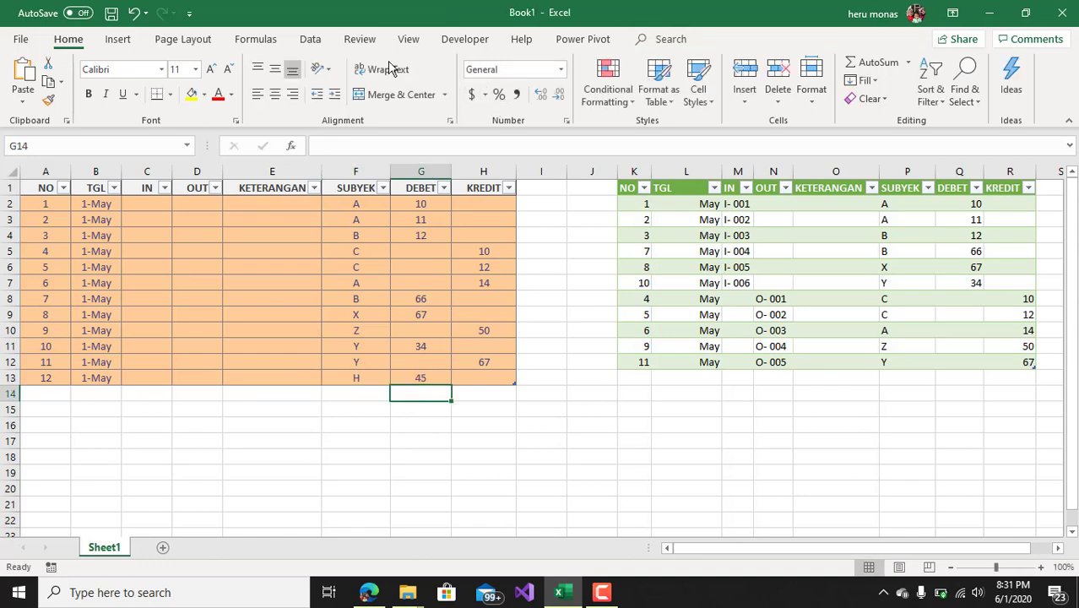
Refresh all queries and check the IN code given to the SUBYEK H row in the query table
{"action": "left_click", "coordinate": [311, 43]}
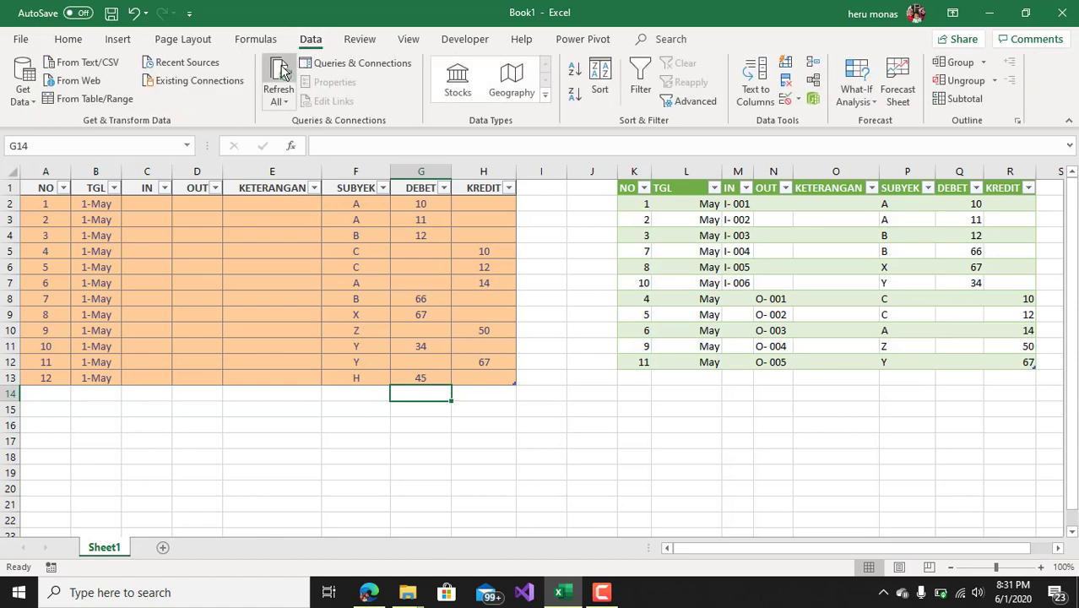
{"action": "left_click", "coordinate": [280, 72]}
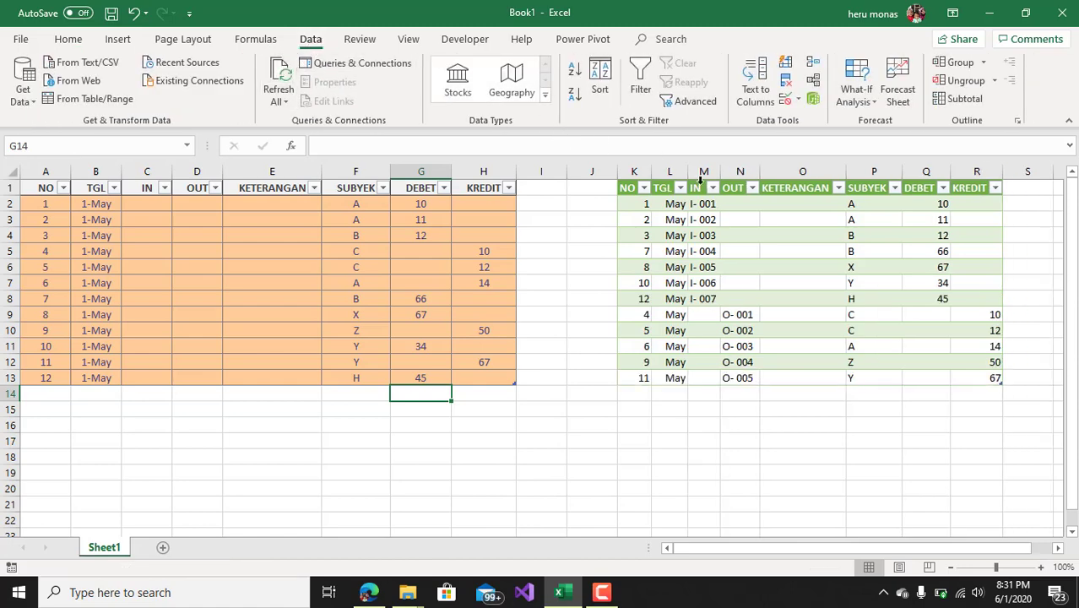
{"action": "left_click", "coordinate": [858, 299]}
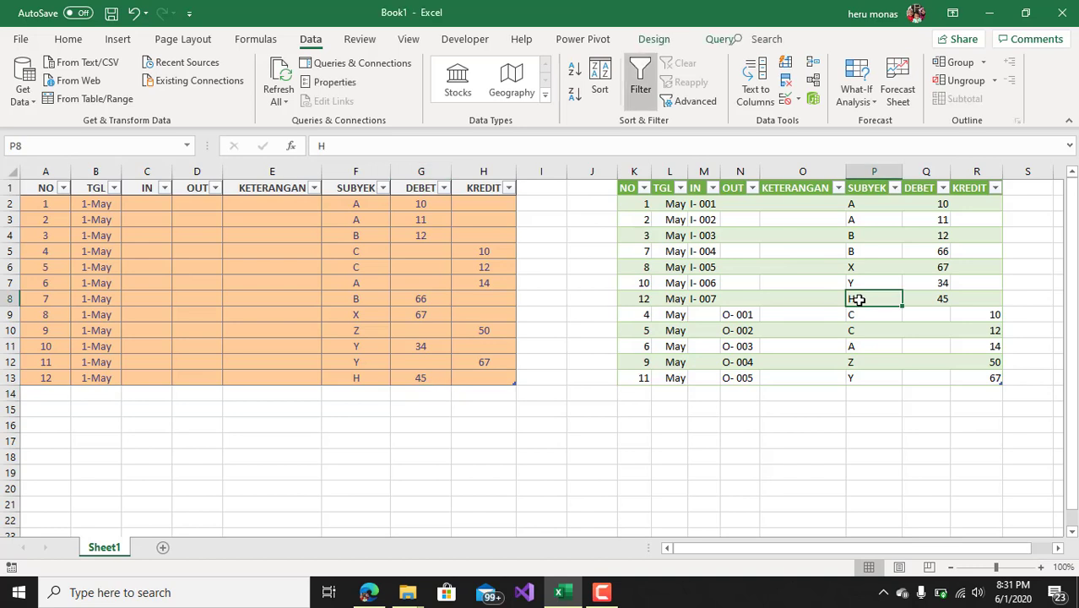
{"action": "left_click", "coordinate": [701, 300]}
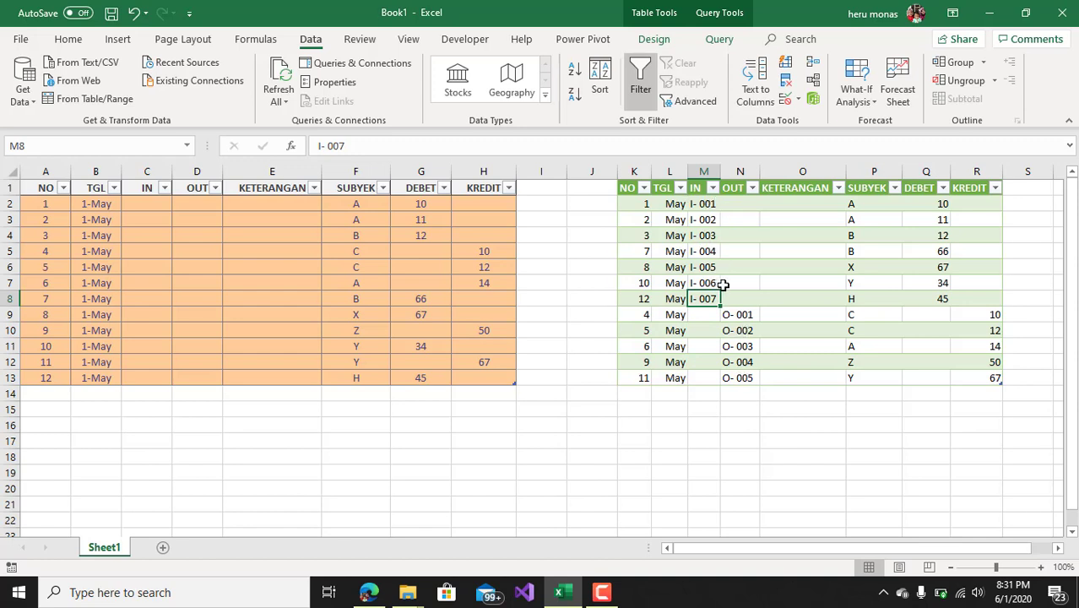
Add source table row 14 with NO 13, TGL copied from the row above, SUBYEK S and DEBET 66, and refresh all queries
{"action": "left_click", "coordinate": [49, 396]}
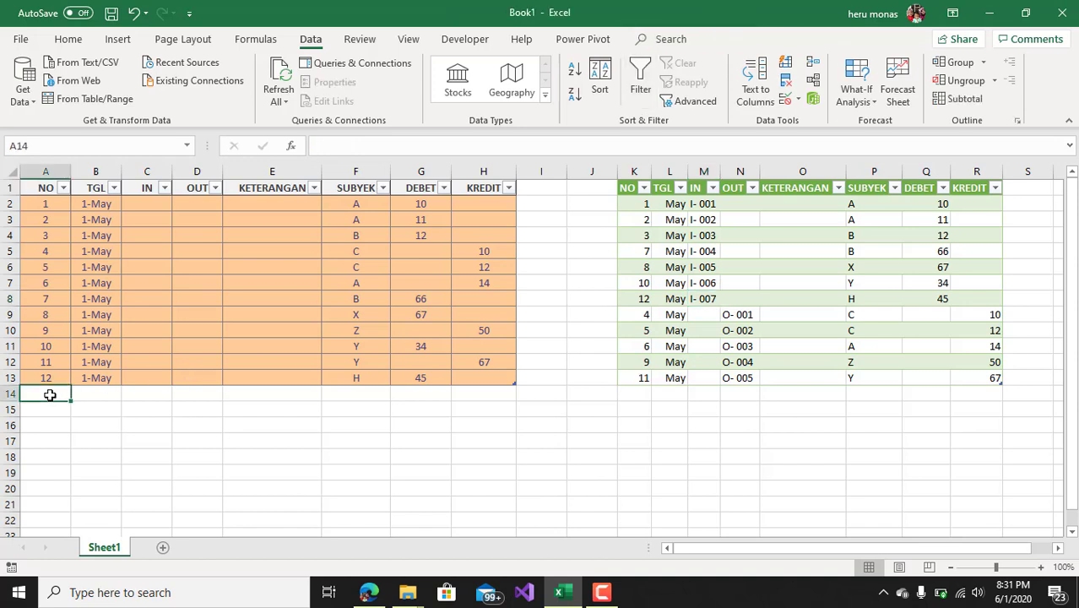
{"action": "type", "text": "13"}
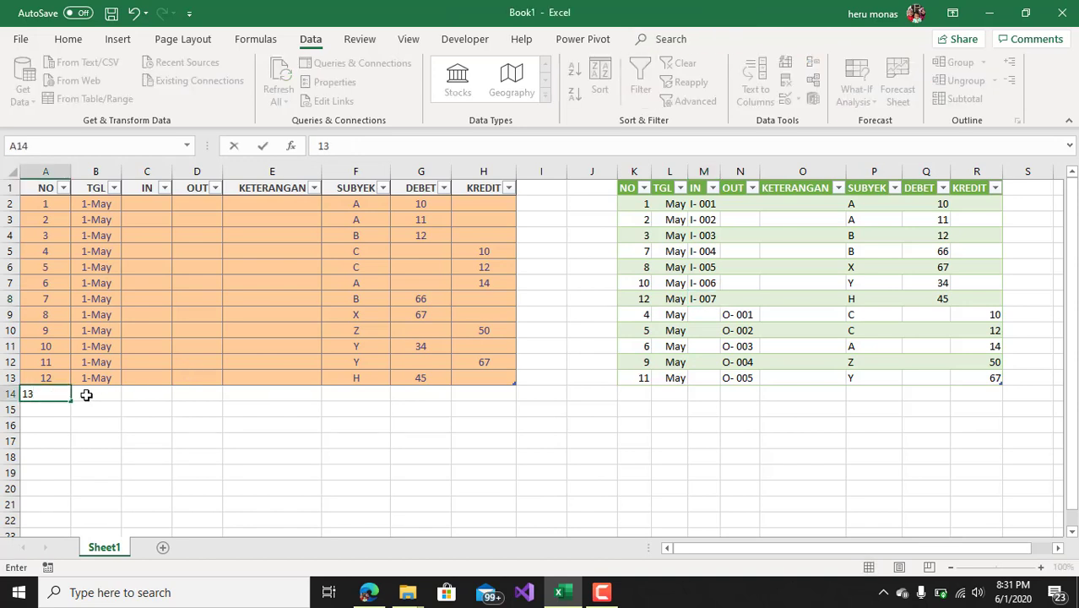
{"action": "left_click", "coordinate": [90, 395]}
{"action": "key", "text": "ctrl+d"}
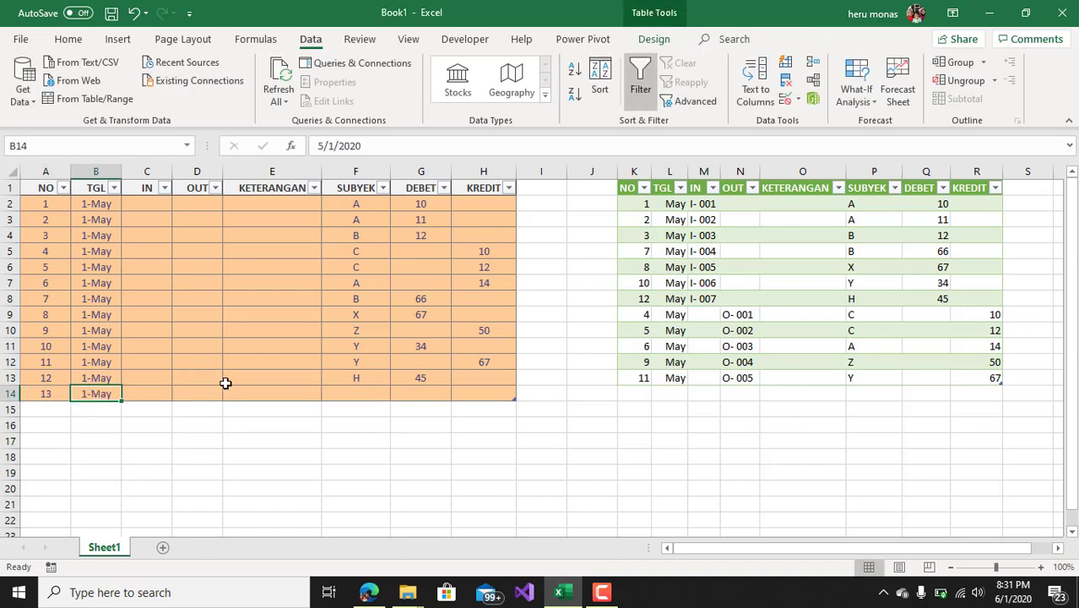
{"action": "left_click", "coordinate": [349, 395]}
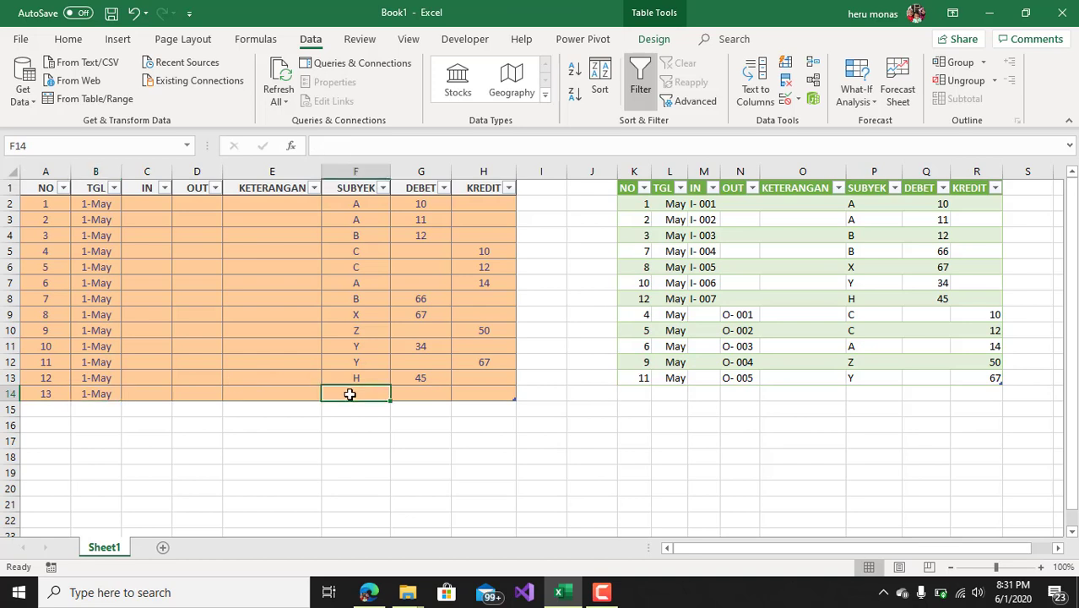
{"action": "type", "text": "S"}
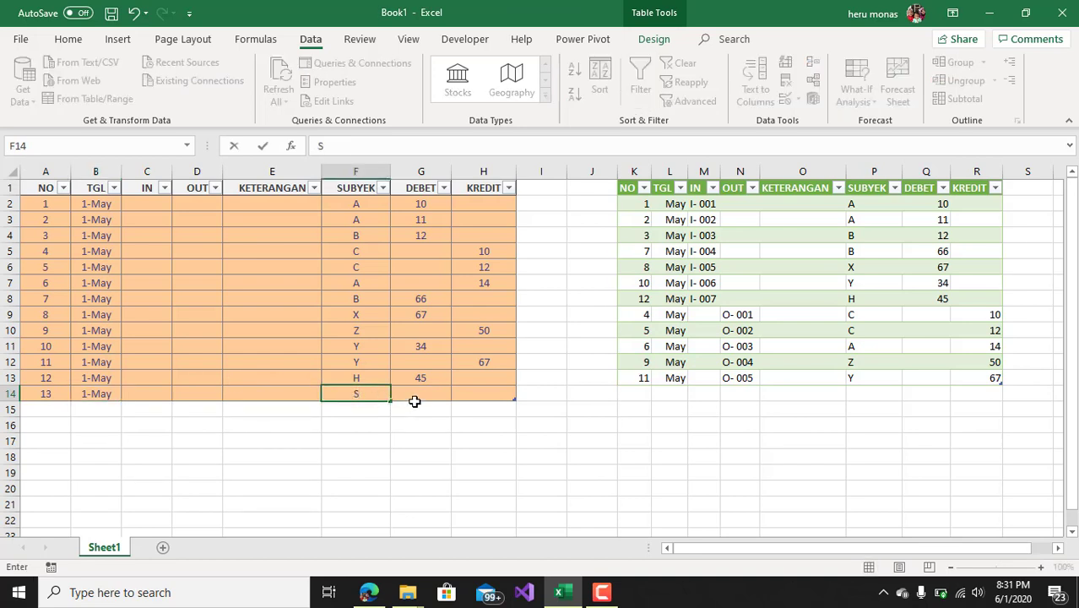
{"action": "left_click", "coordinate": [422, 397]}
{"action": "type", "text": "66"}
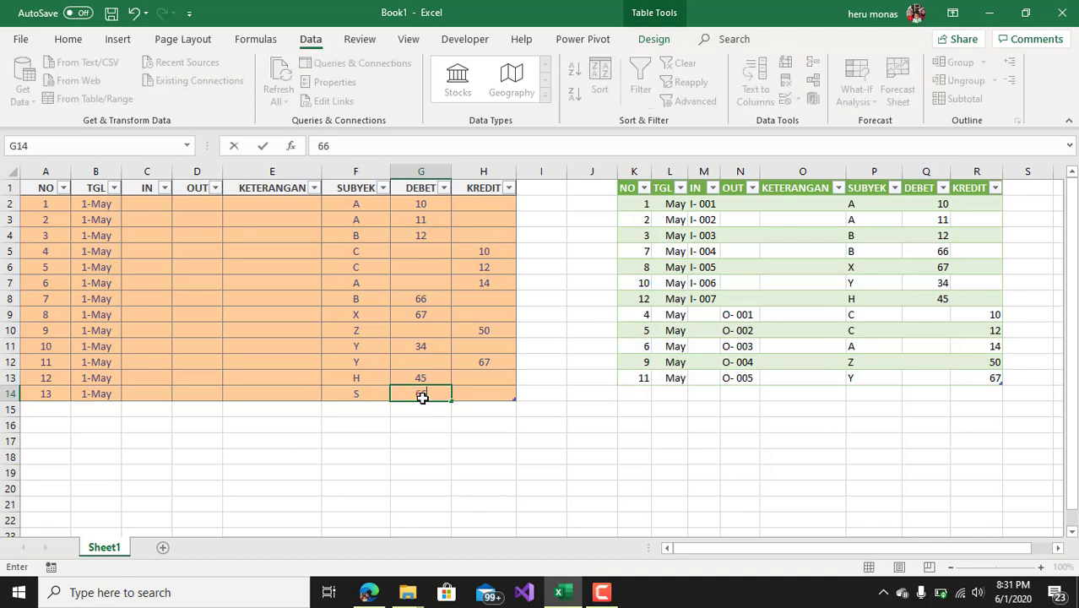
{"action": "left_click", "coordinate": [420, 441]}
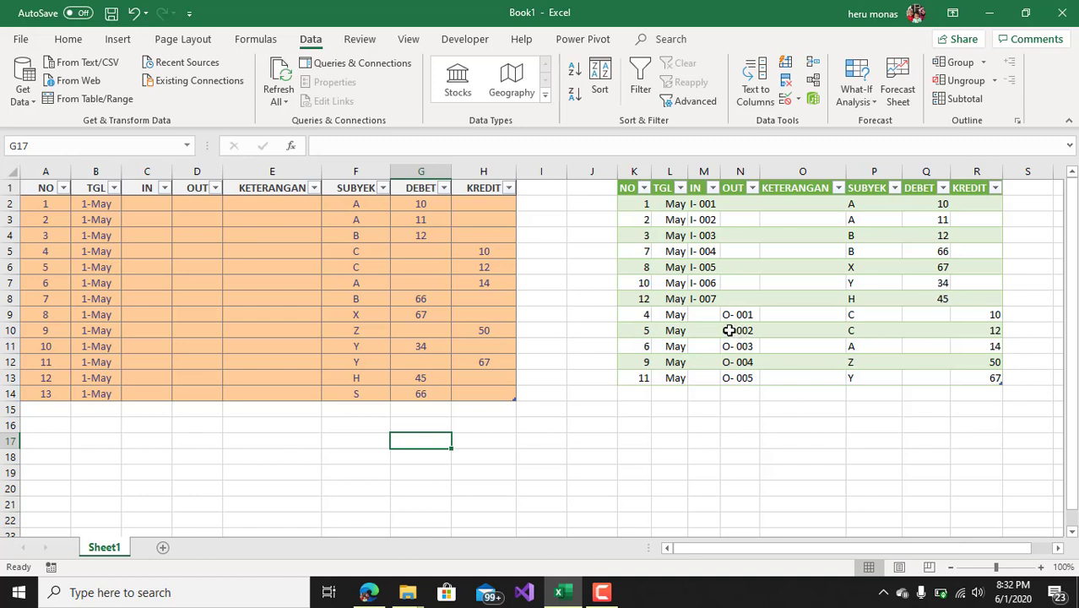
{"action": "left_click", "coordinate": [282, 72]}
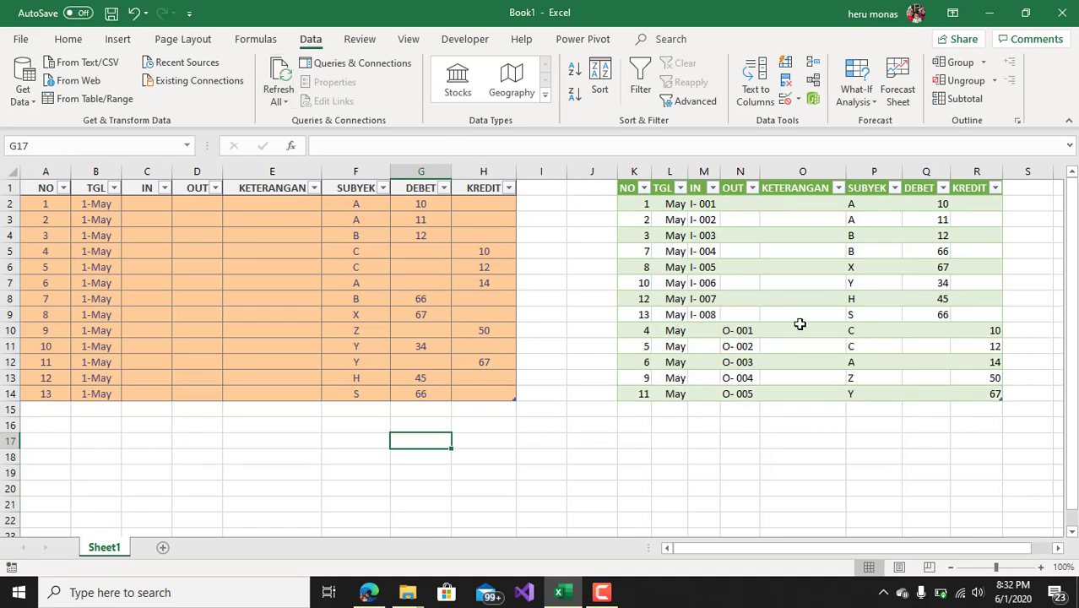
{"action": "left_click", "coordinate": [854, 315]}
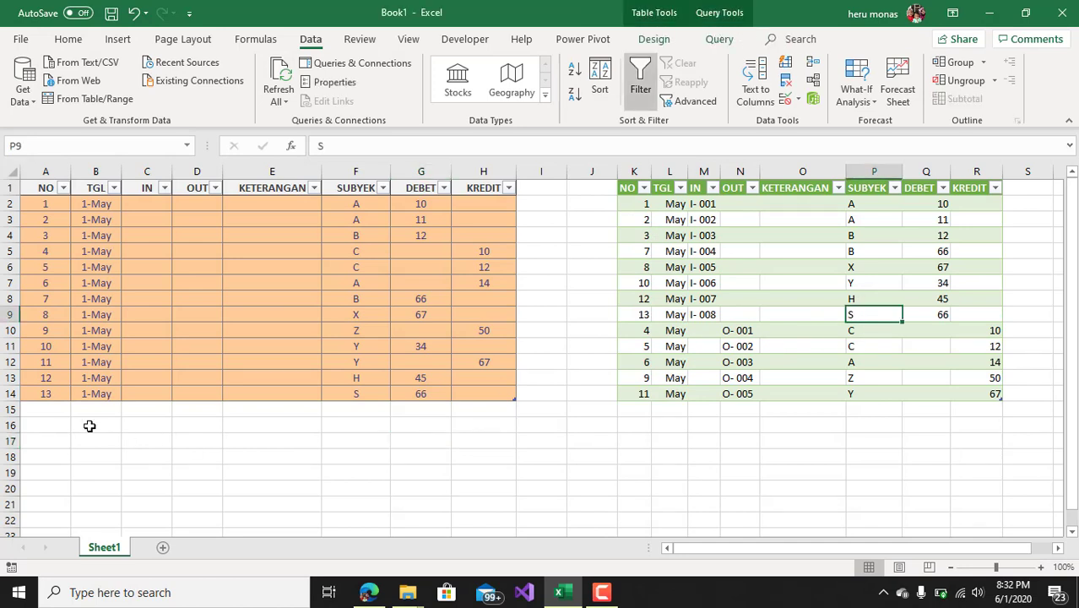
Add source table row 15 with NO 15, TGL copied from the row above, SUBYEK L and KREDIT 55, and refresh all queries
{"action": "left_click", "coordinate": [44, 409]}
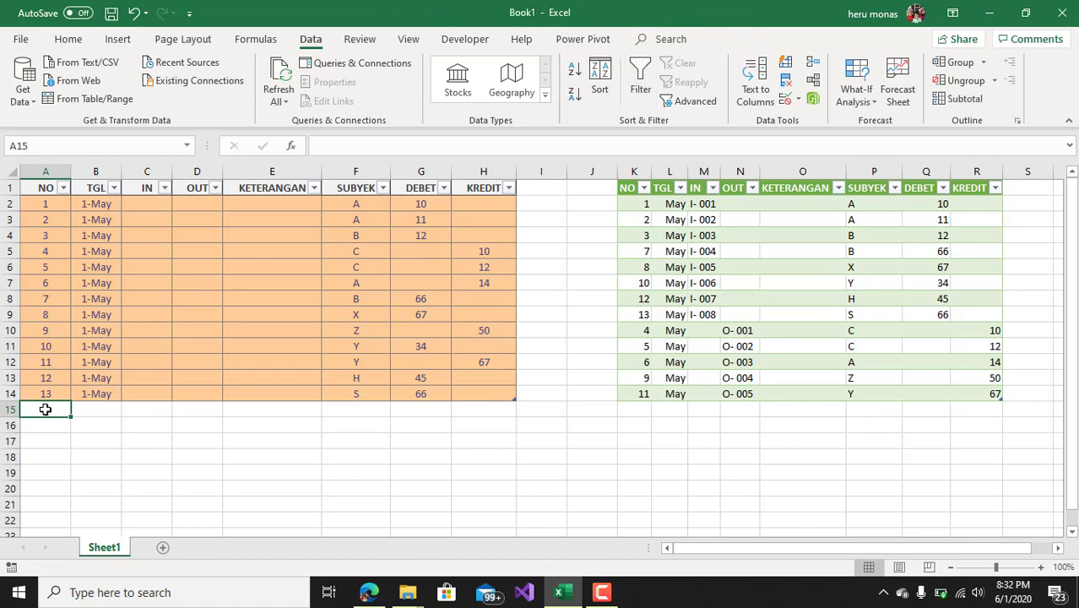
{"action": "type", "text": "15"}
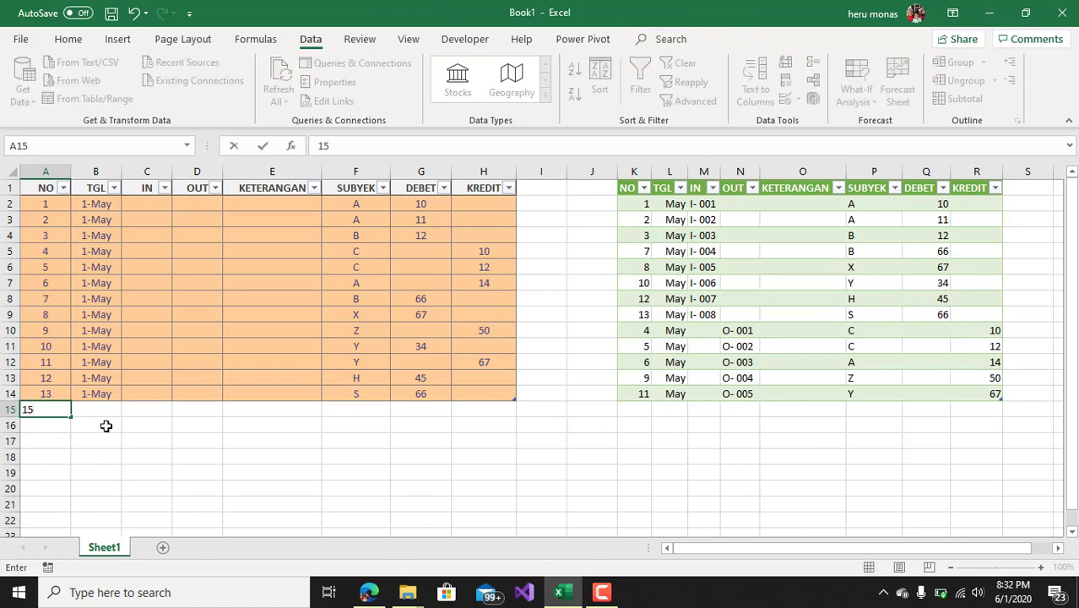
{"action": "left_click", "coordinate": [105, 410]}
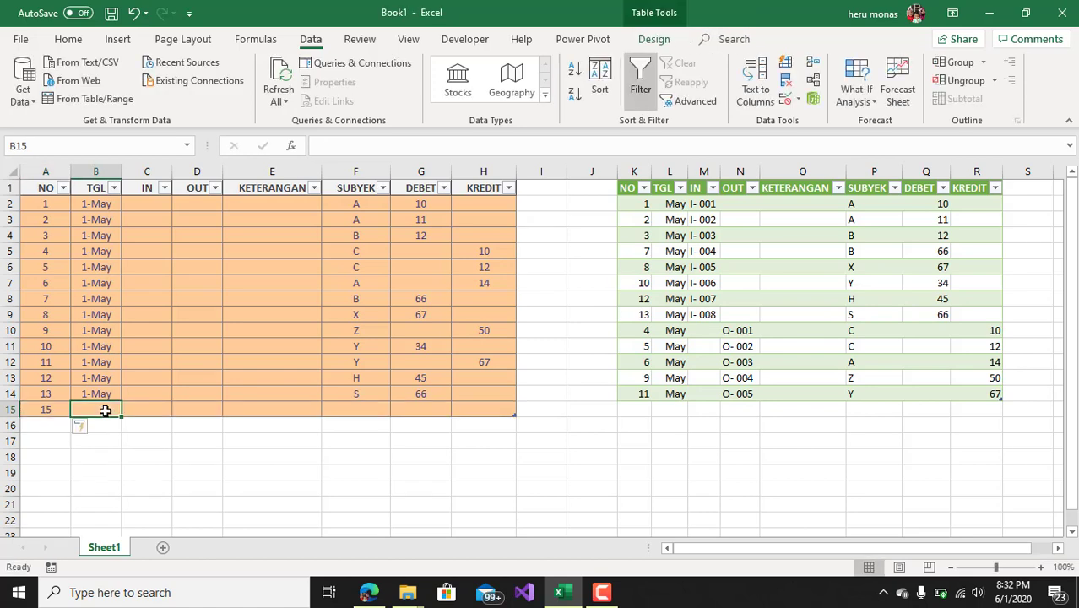
{"action": "key", "text": "ctrl+d"}
{"action": "left_click", "coordinate": [378, 412]}
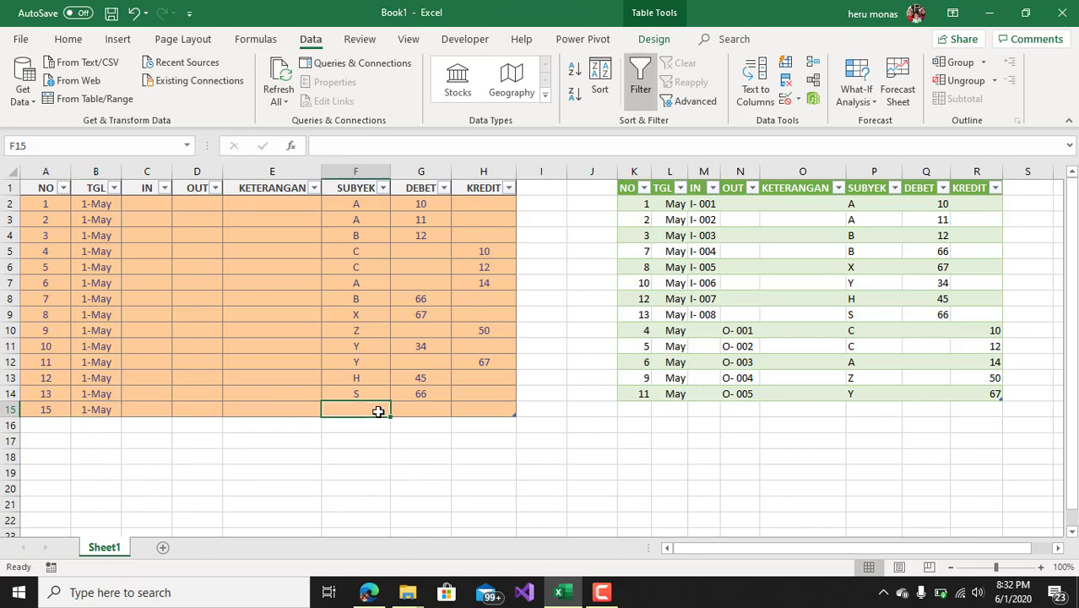
{"action": "type", "text": "S"}
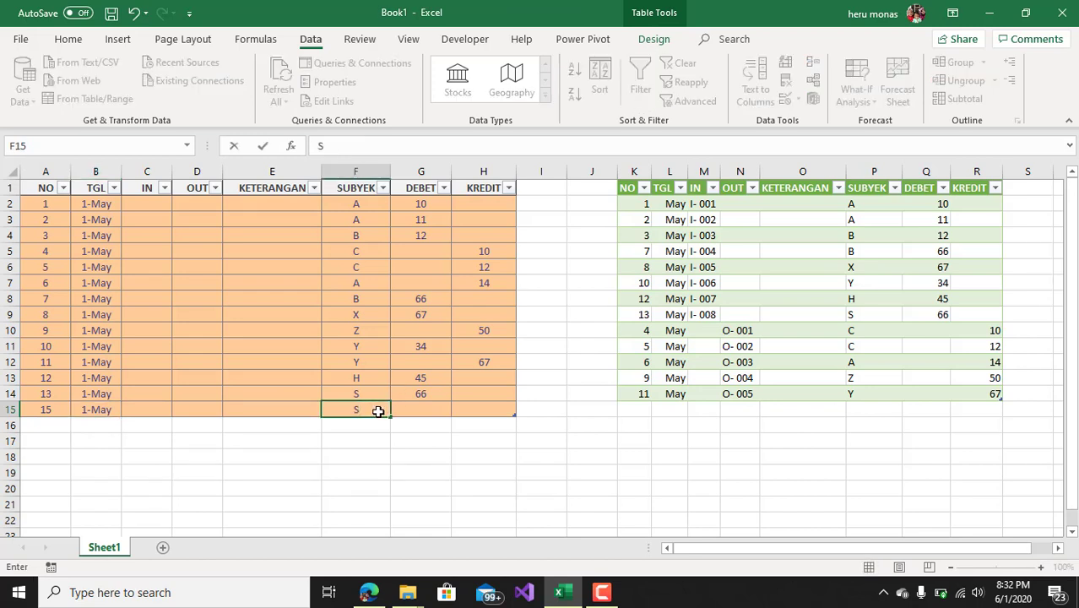
{"action": "key", "text": "BackSpace"}
{"action": "type", "text": "L"}
{"action": "left_click", "coordinate": [484, 413]}
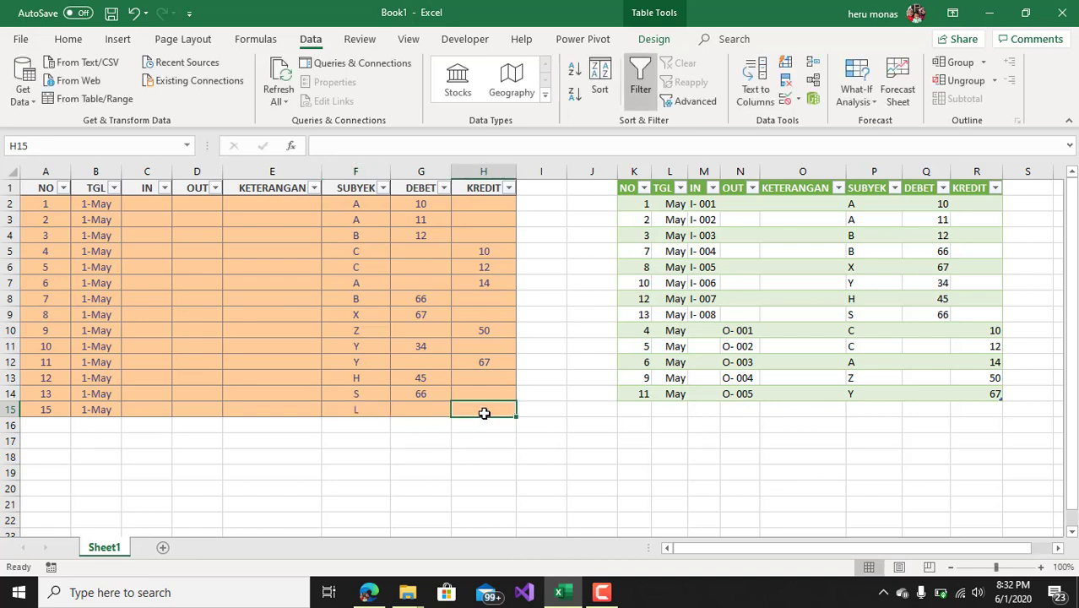
{"action": "type", "text": "55"}
{"action": "left_click", "coordinate": [513, 440]}
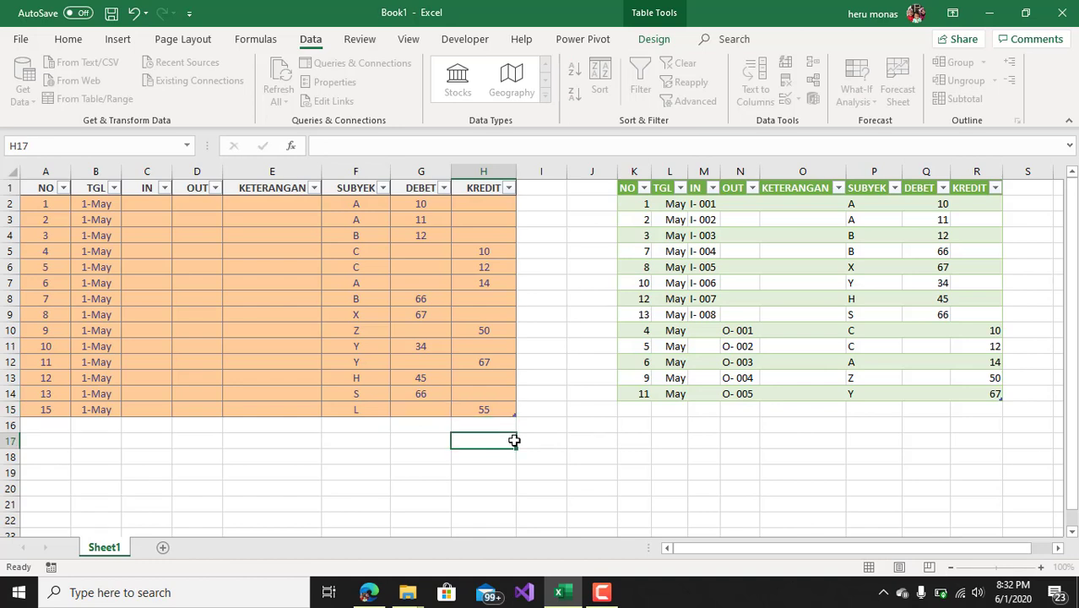
{"action": "left_click", "coordinate": [279, 76]}
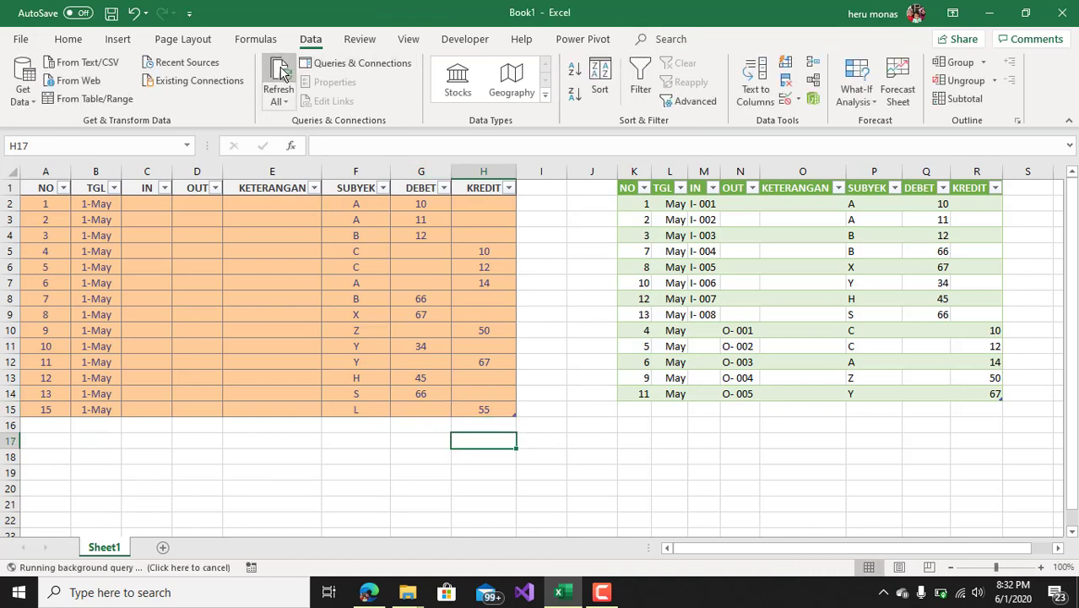
{"action": "left_click", "coordinate": [877, 411]}
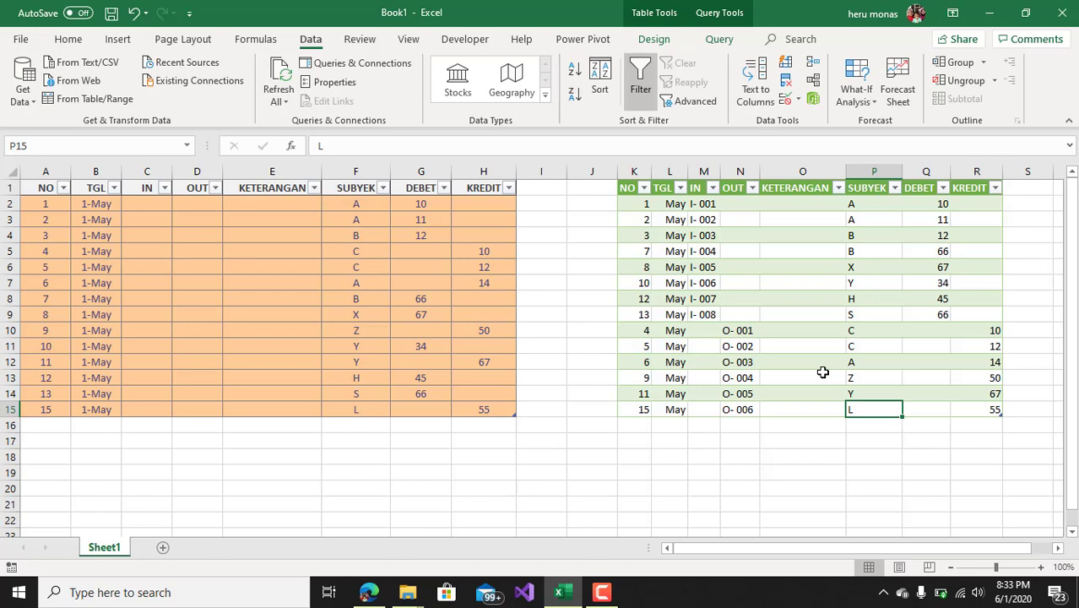
{"action": "left_click", "coordinate": [602, 592]}
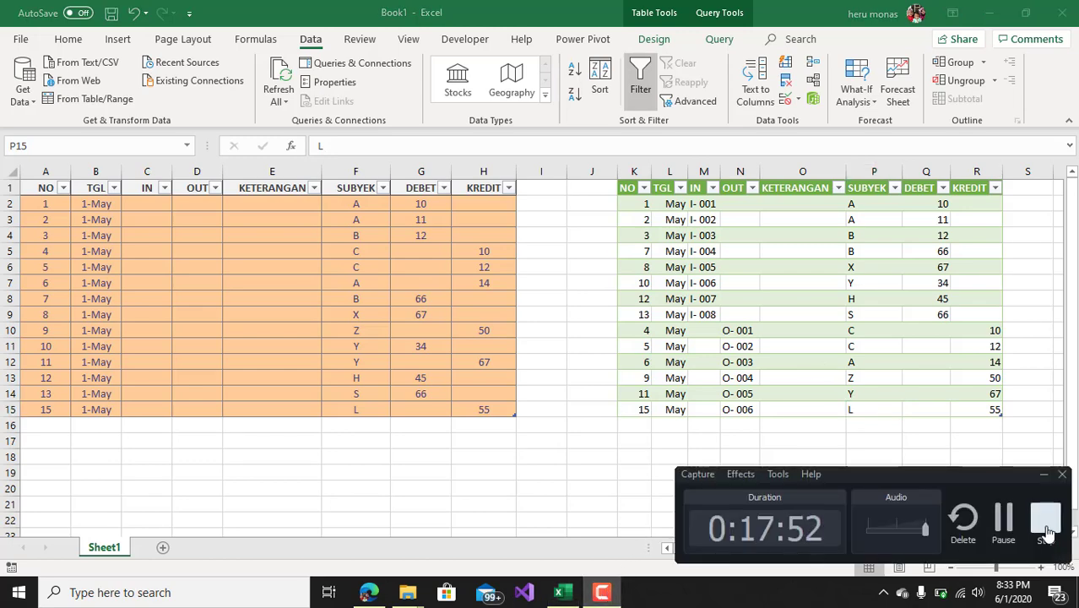
{"action": "left_click", "coordinate": [1045, 516]}
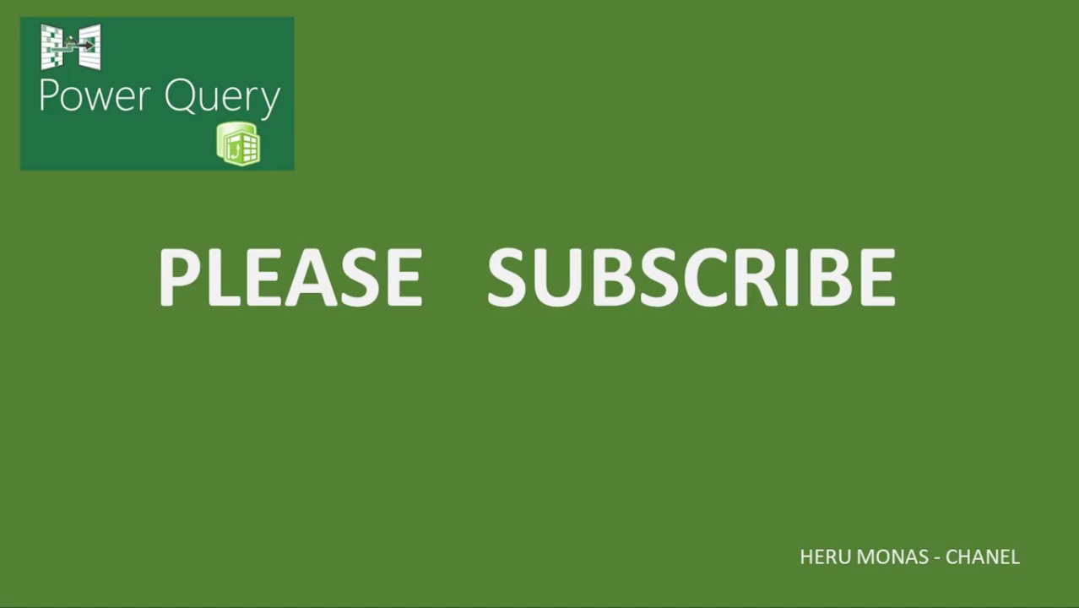